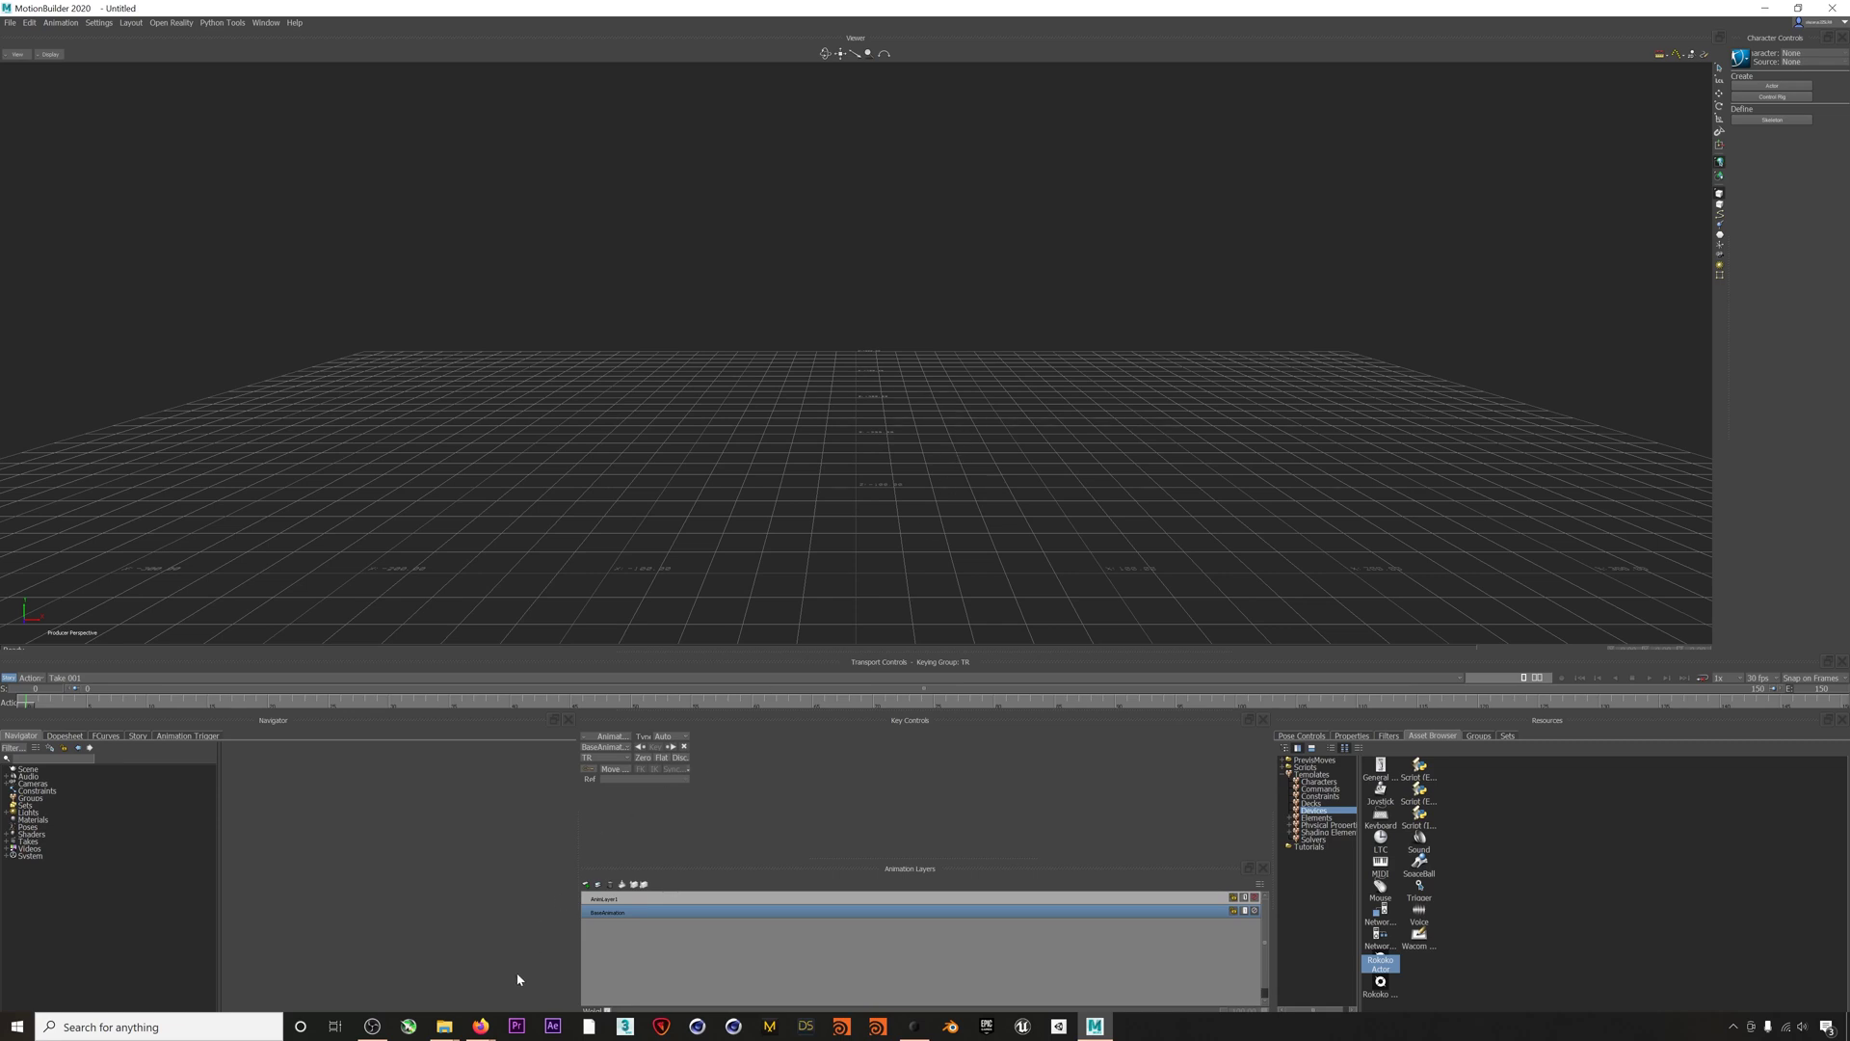
Start downloading the Rokoko Studio Live for MotionBuilder plugin in Firefox, then cancel the save prompt
{"action": "mouse_move", "coordinate": [480, 1027]}
{"action": "left_click", "coordinate": [714, 958]}
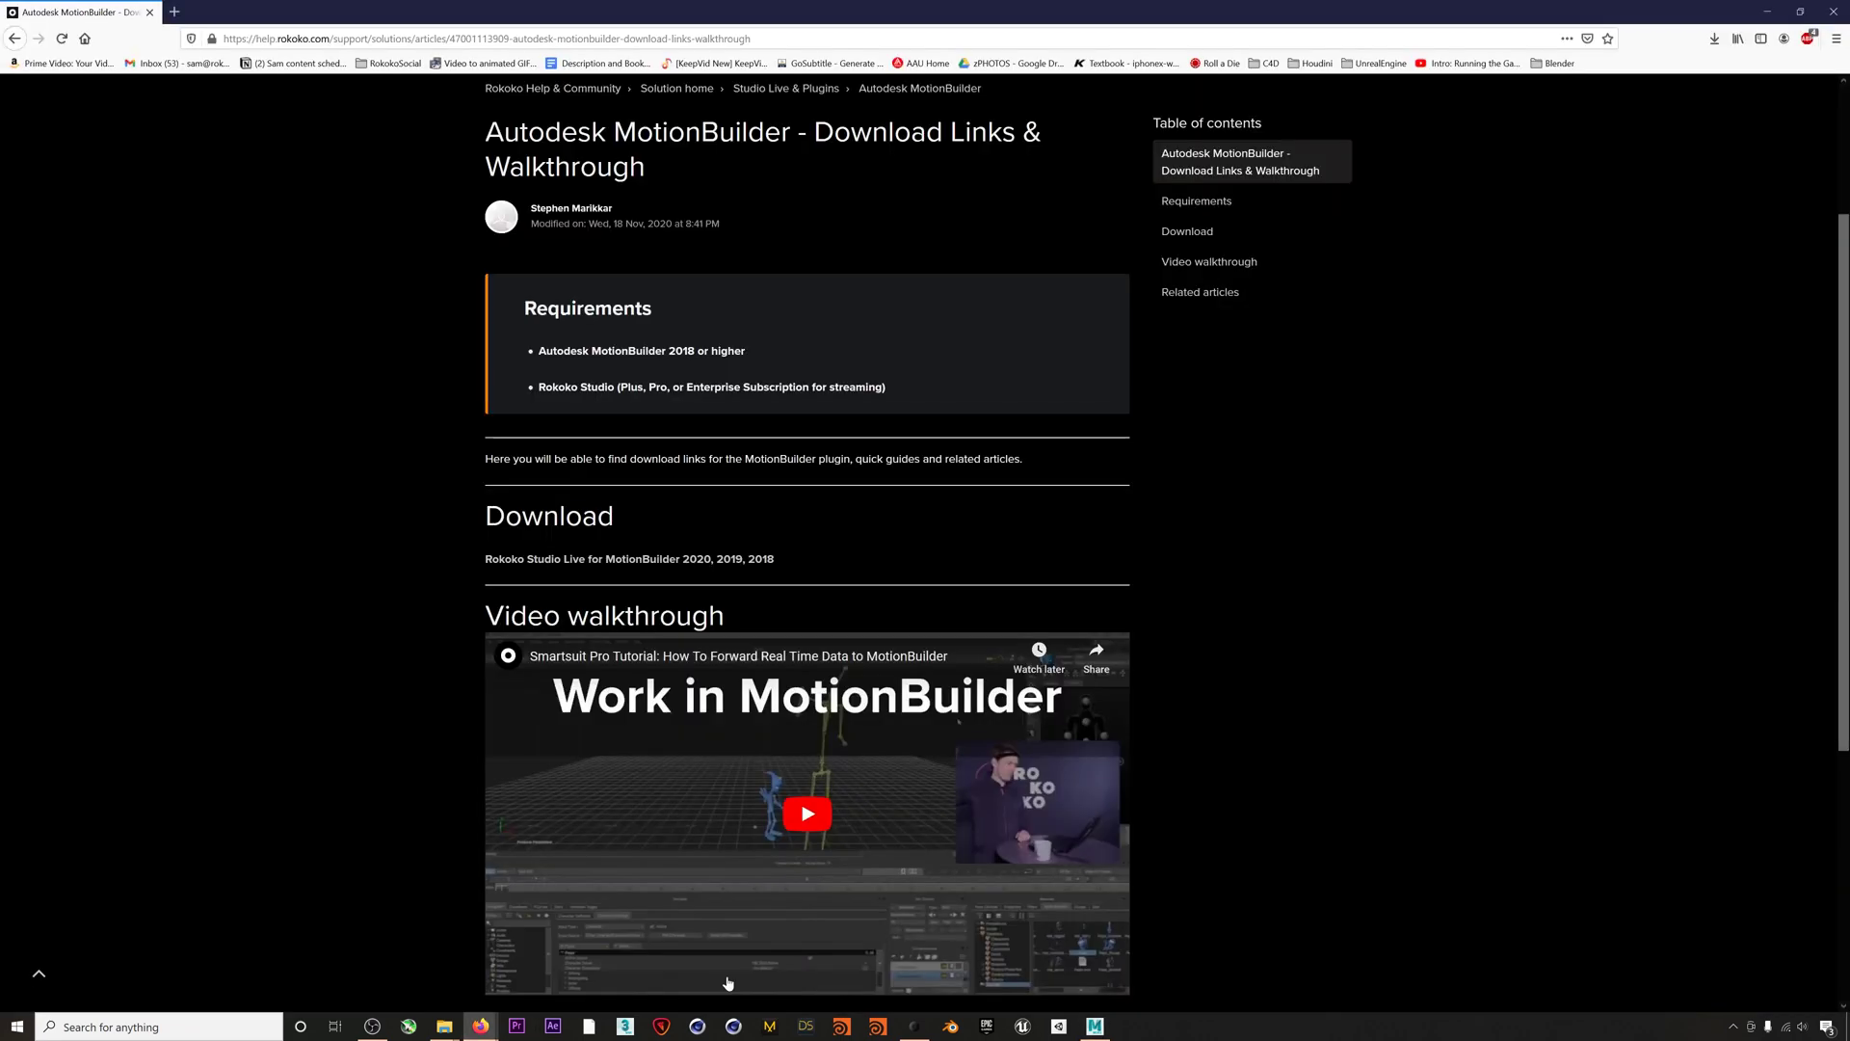
{"action": "left_click", "coordinate": [633, 564]}
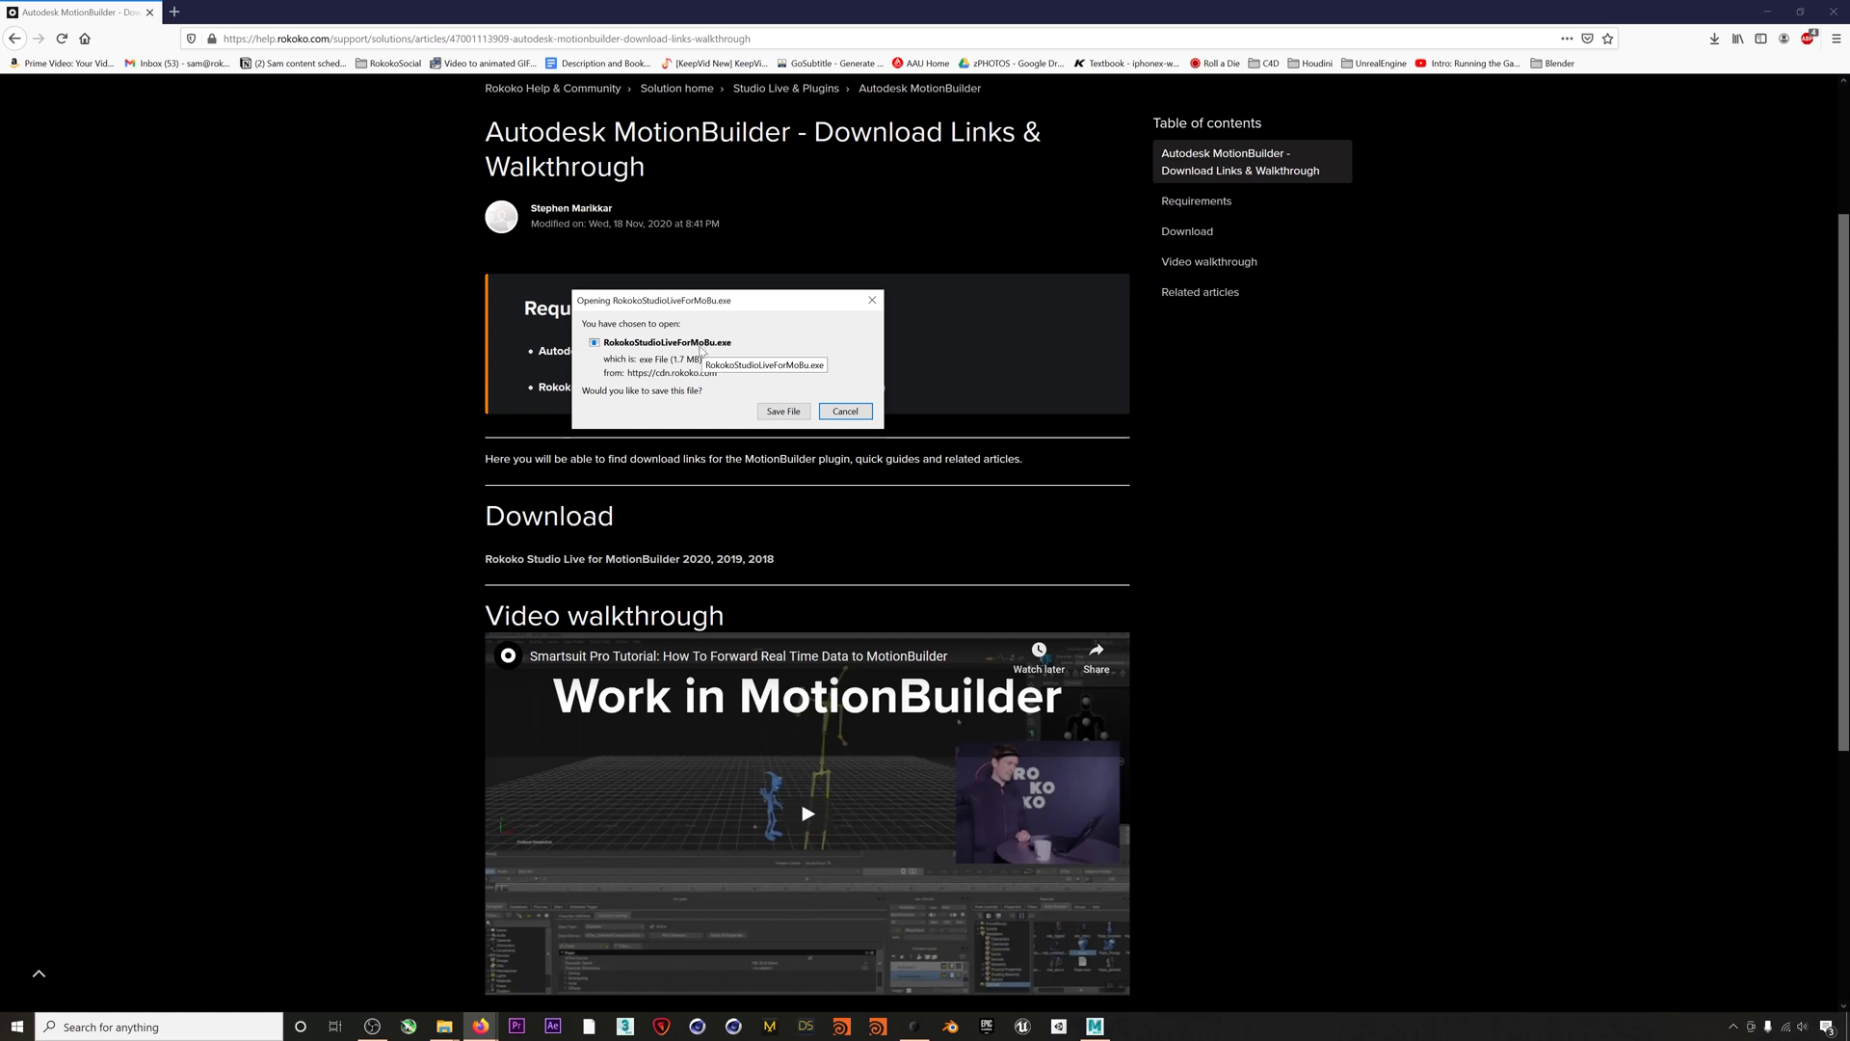
{"action": "left_click", "coordinate": [832, 416]}
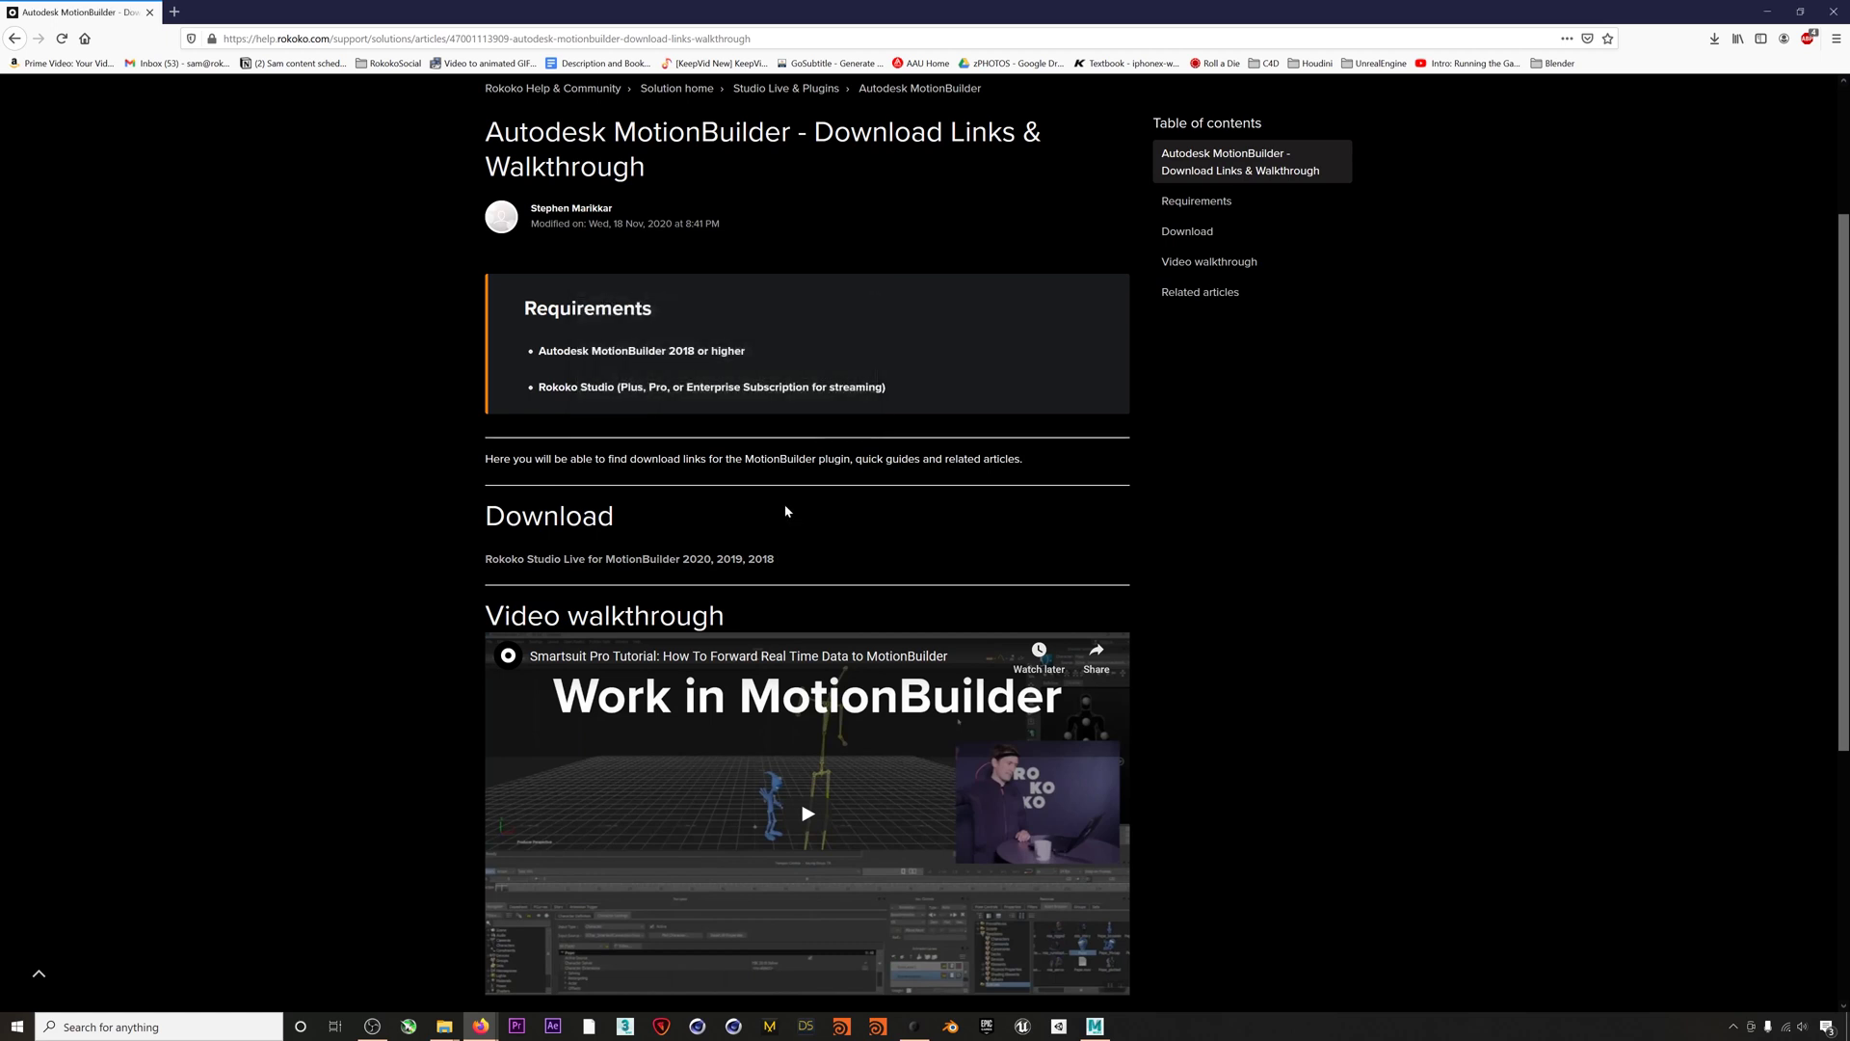
Add a Rokoko Actor device from the Asset Browser's Devices into the scene and show it in the Navigator
{"action": "left_click", "coordinate": [1096, 1026]}
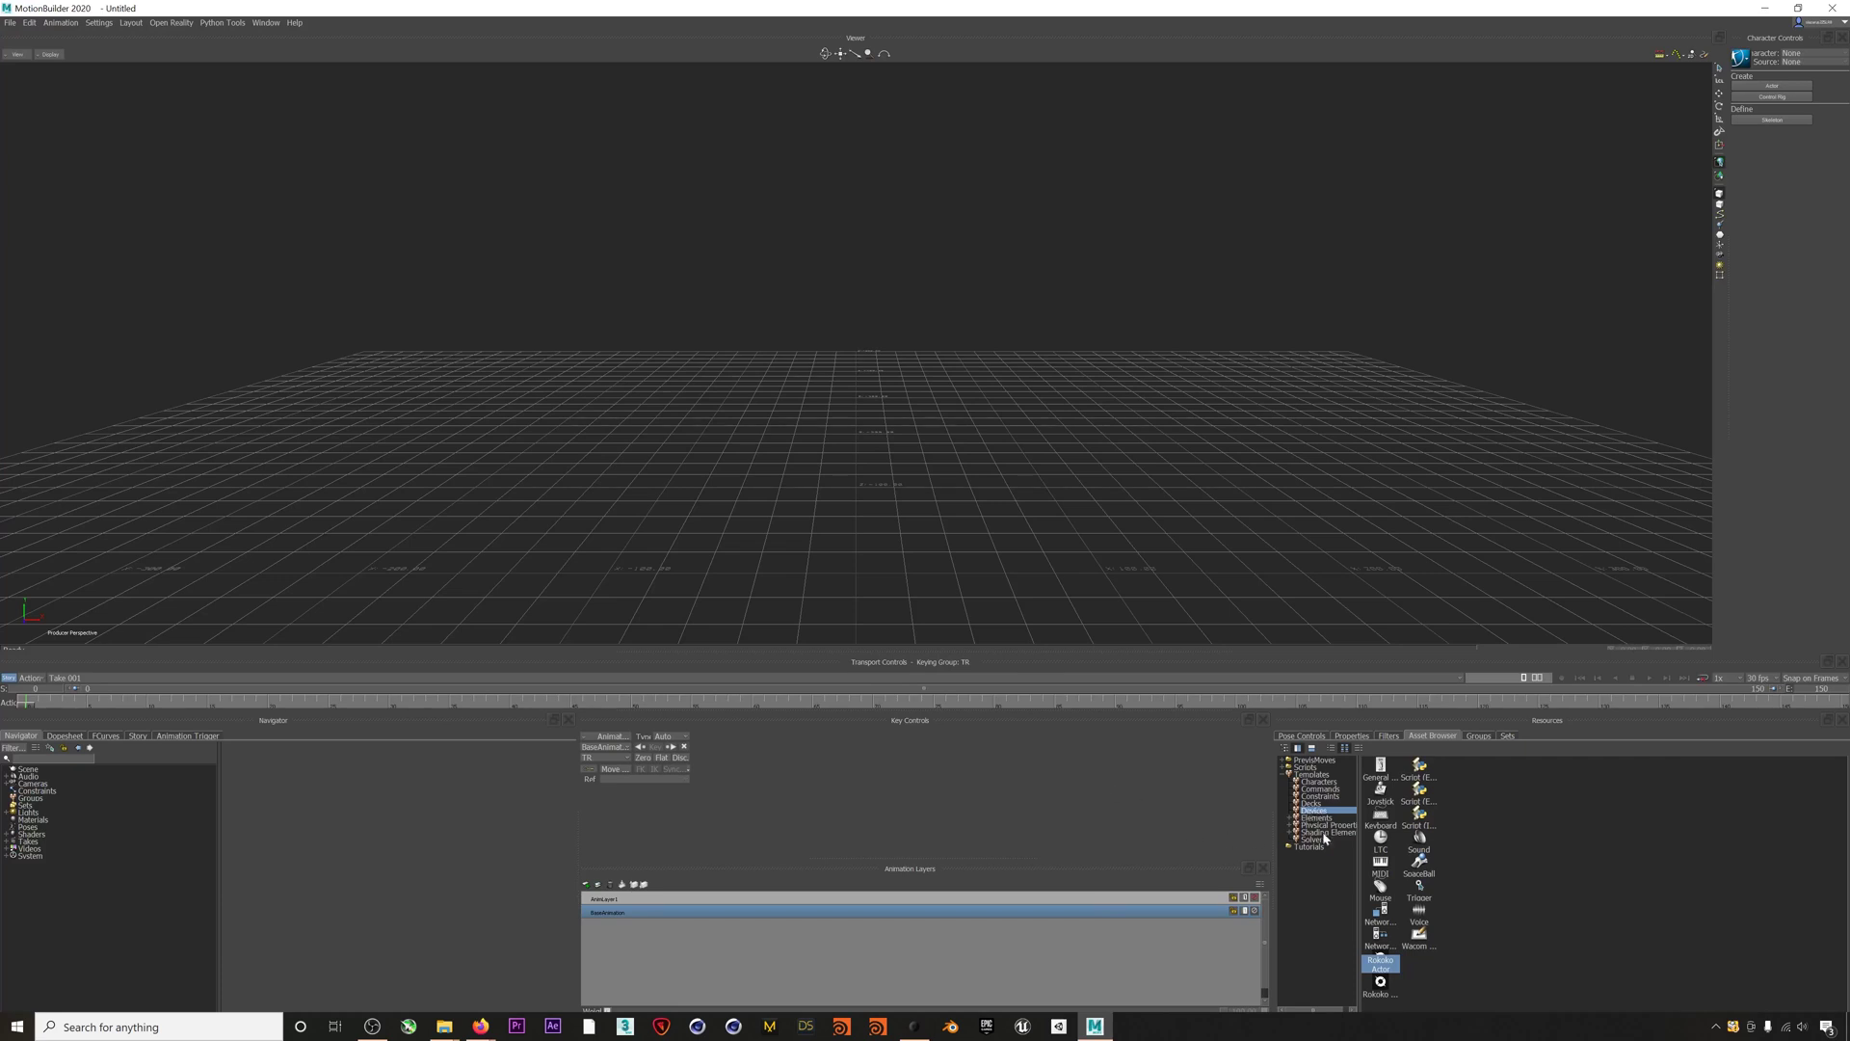
{"action": "left_click", "coordinate": [1379, 987]}
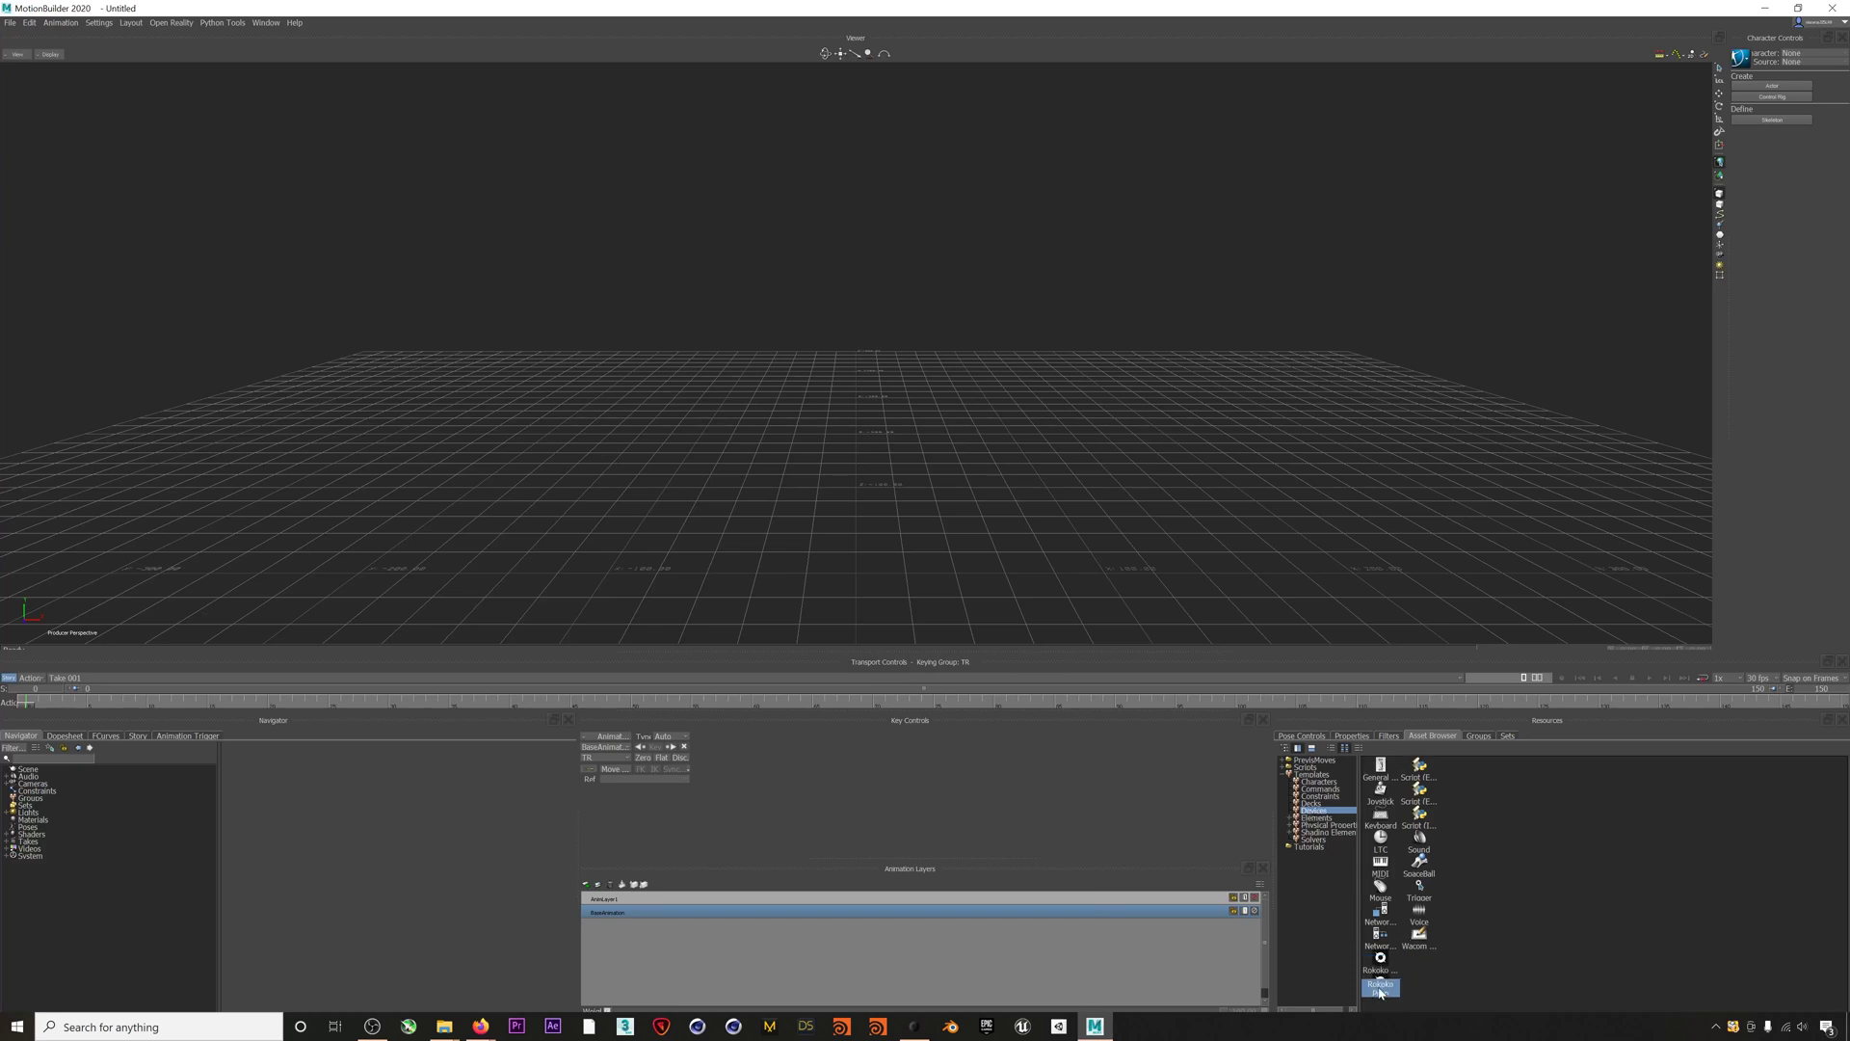
{"action": "left_click", "coordinate": [1381, 961]}
{"action": "left_click_drag", "start_coordinate": [770, 398], "coordinate": [768, 400]}
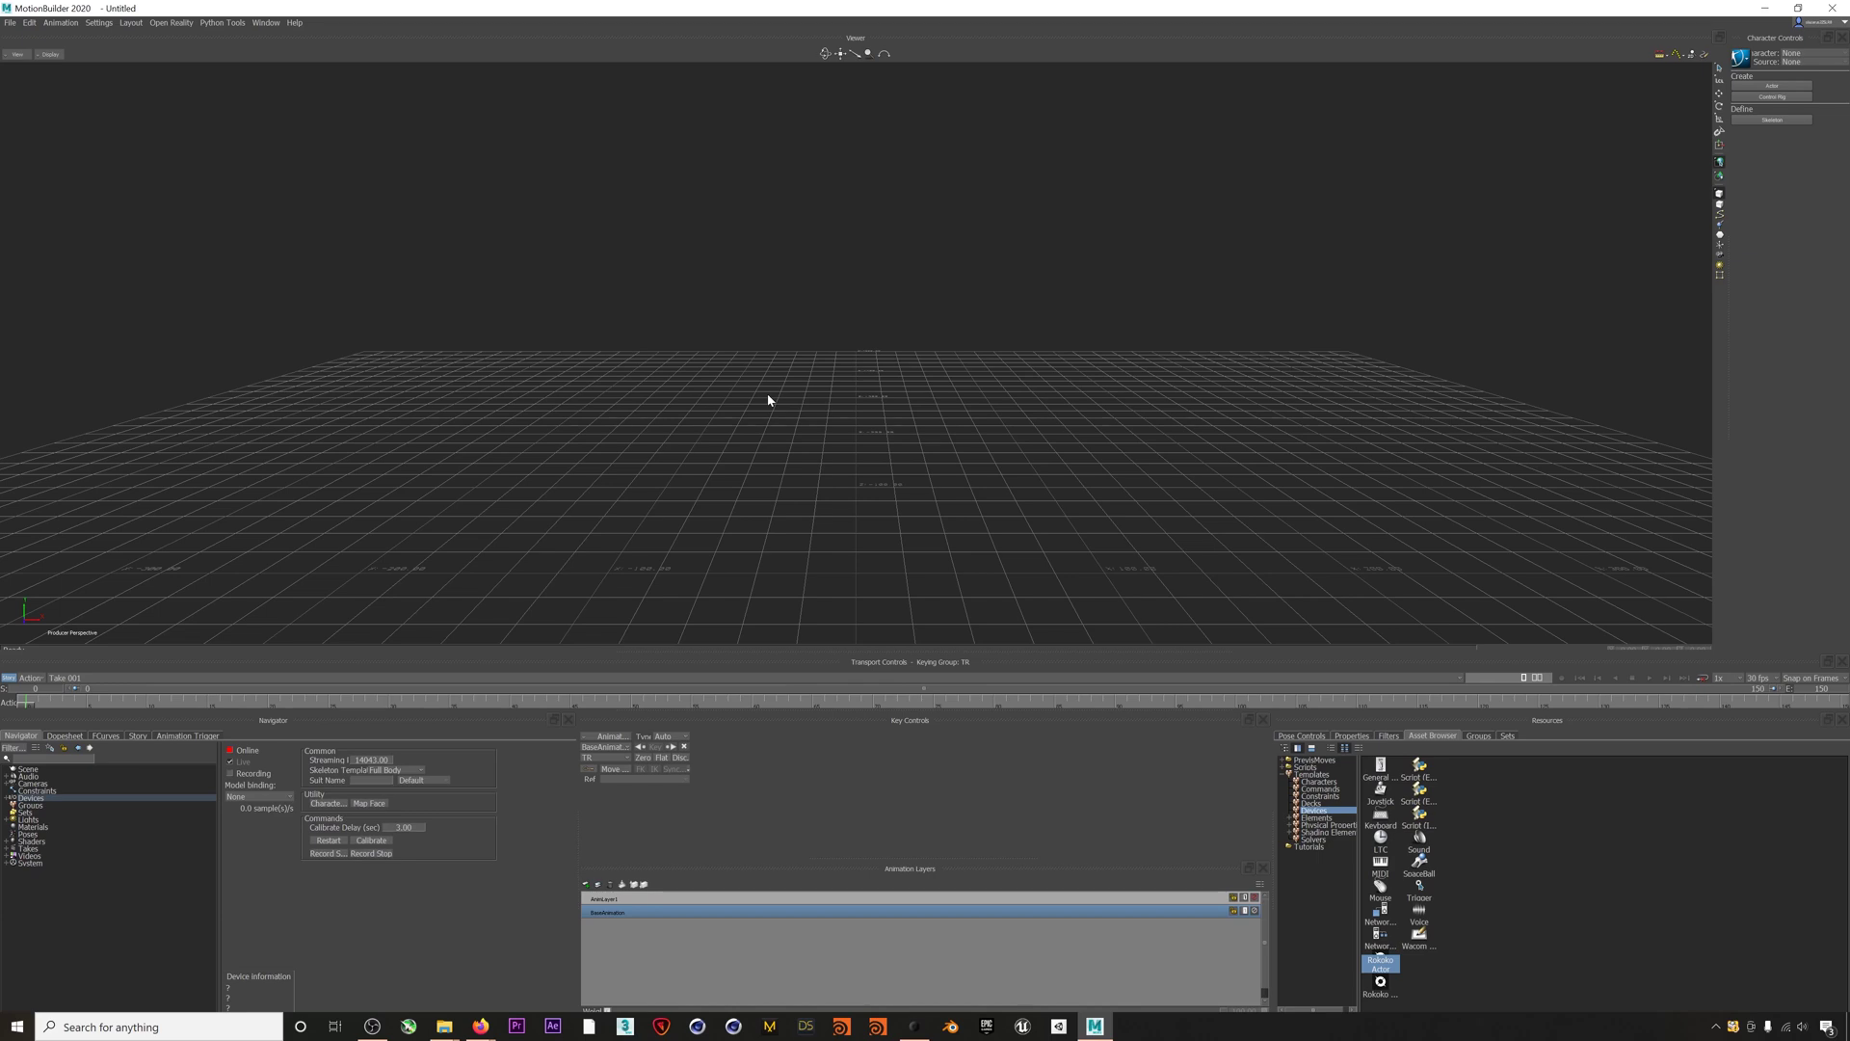
{"action": "left_click", "coordinate": [10, 798]}
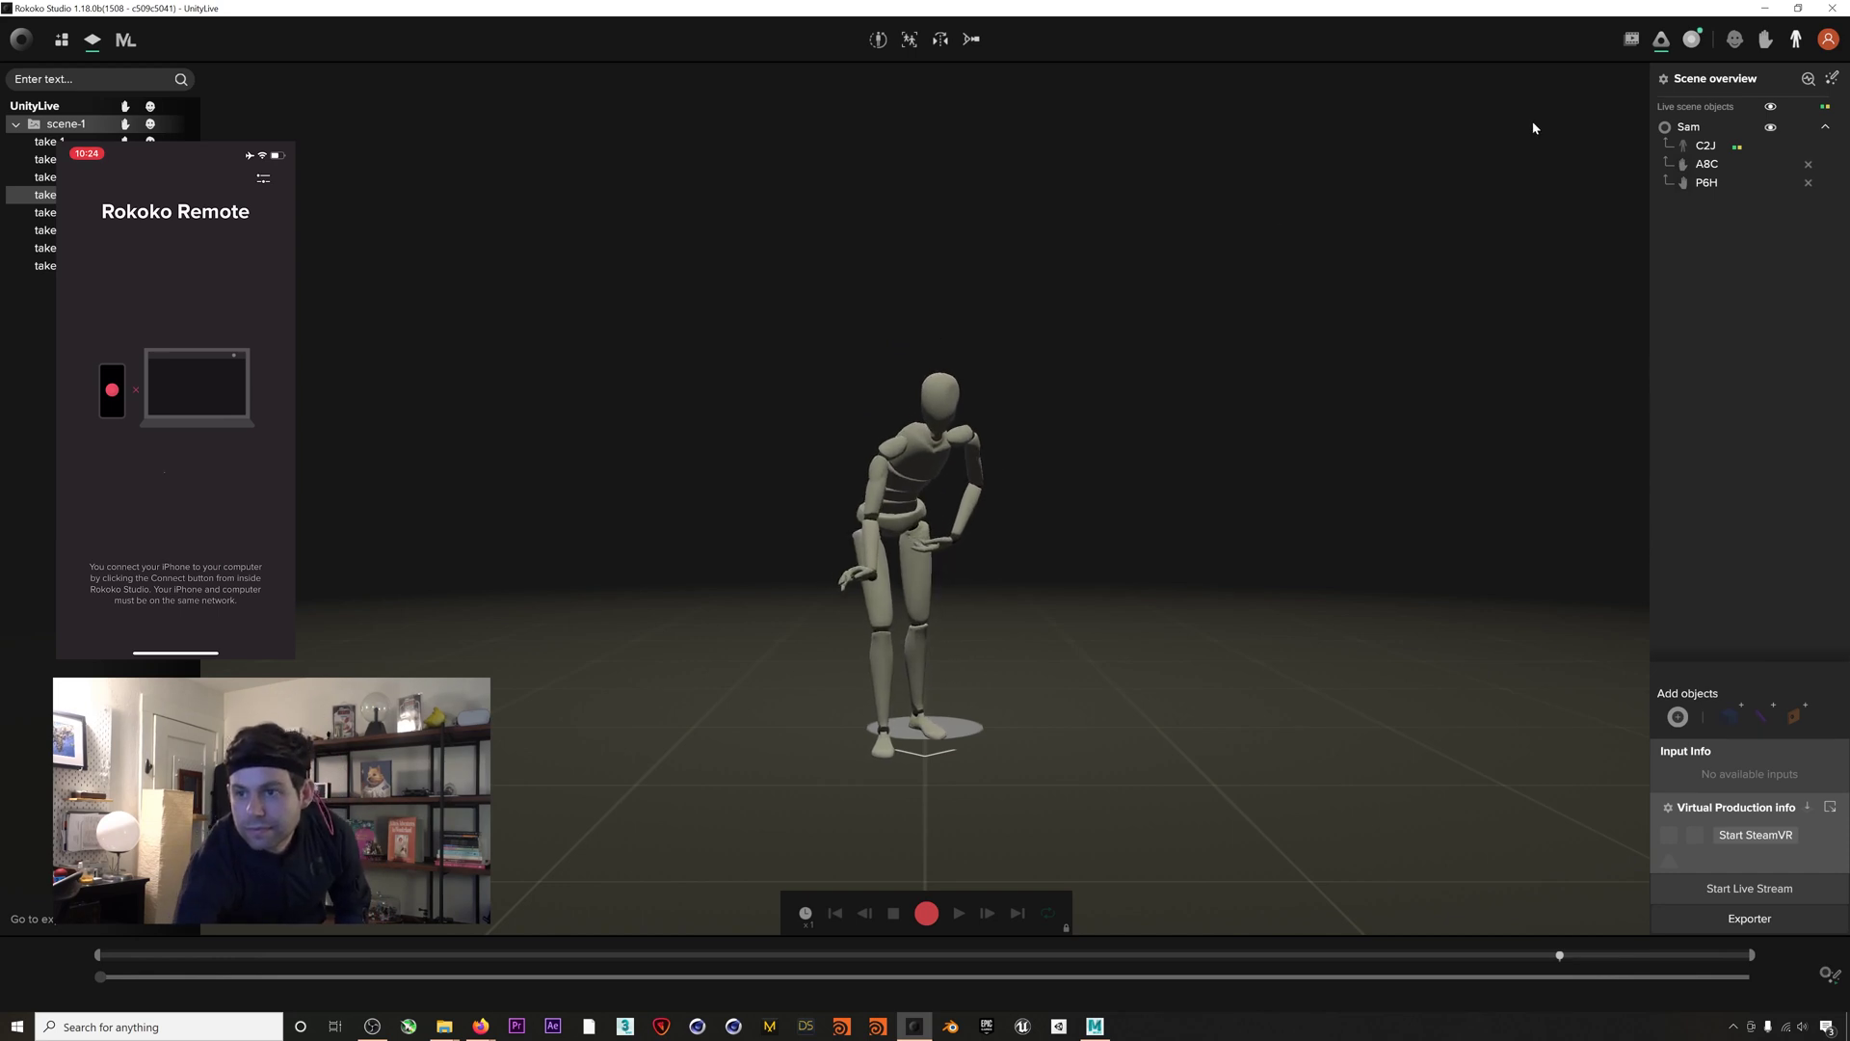
Connect the iPhone through Rokoko Remote as the actor's face-capture input
{"action": "left_click", "coordinate": [1691, 38]}
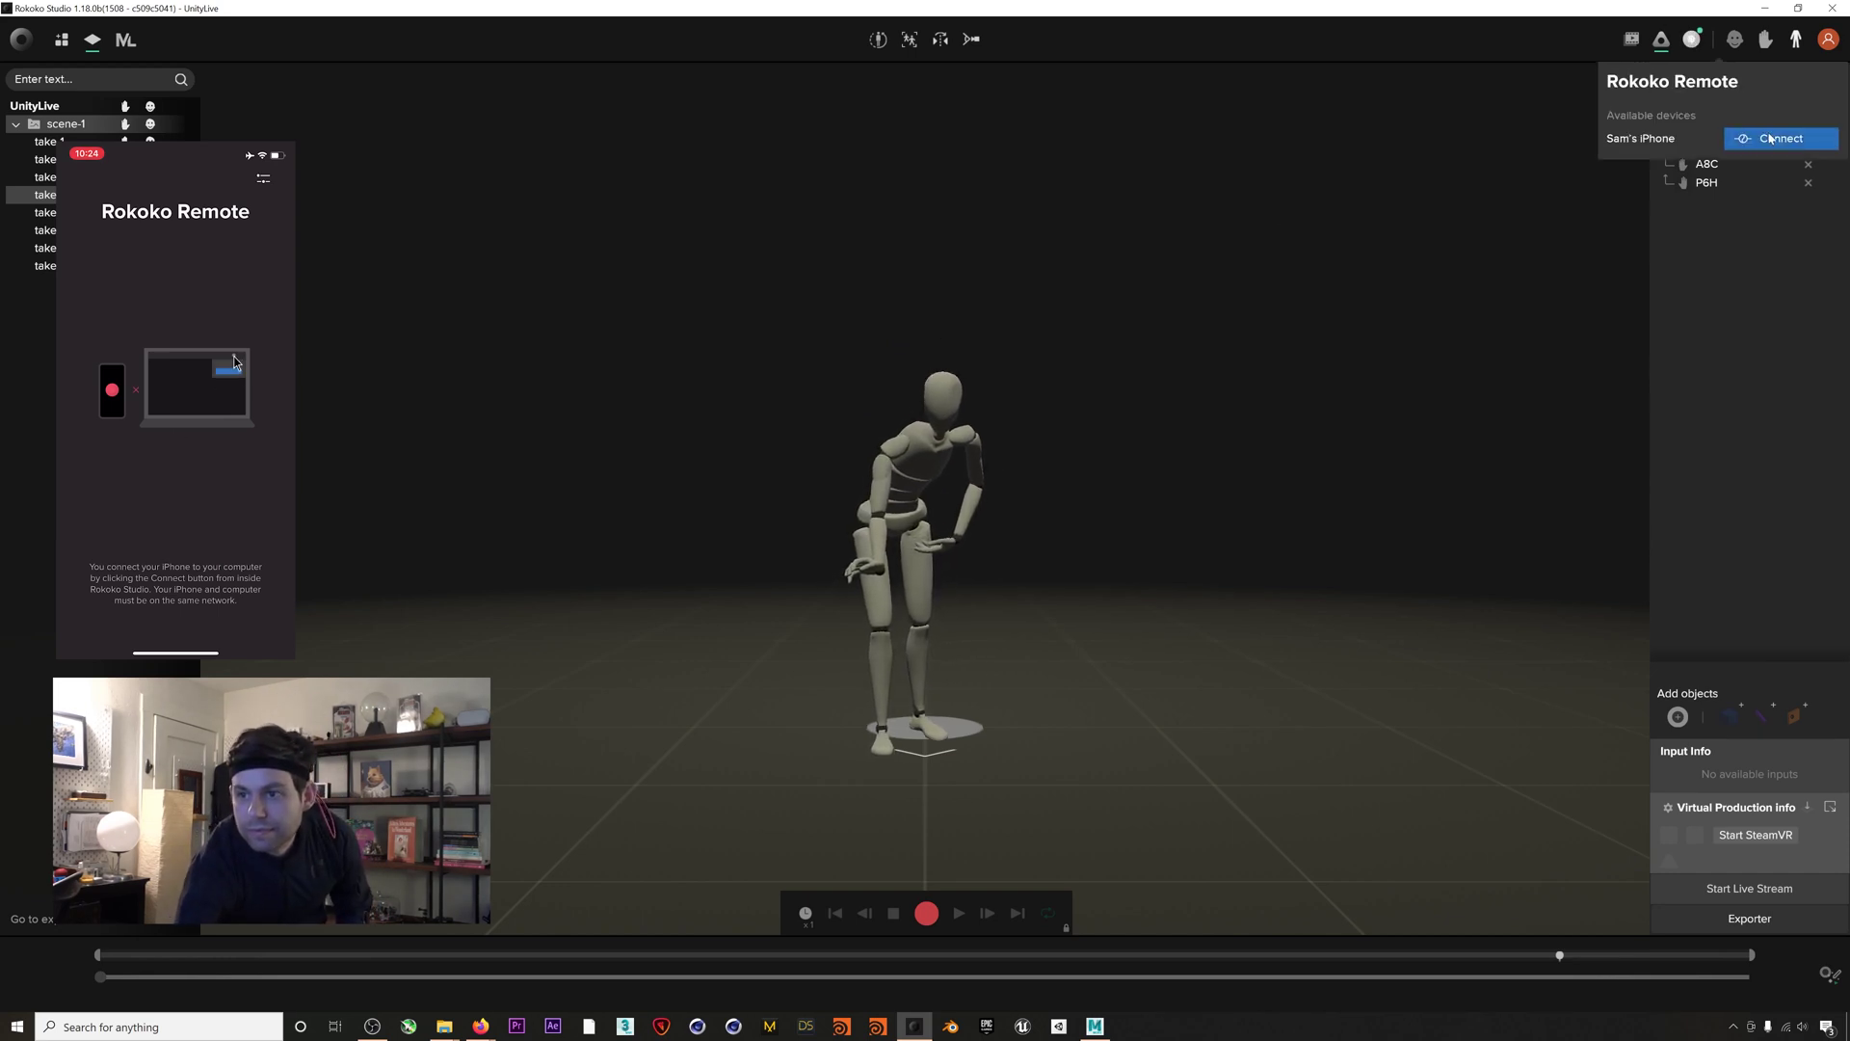
{"action": "left_click", "coordinate": [1771, 139]}
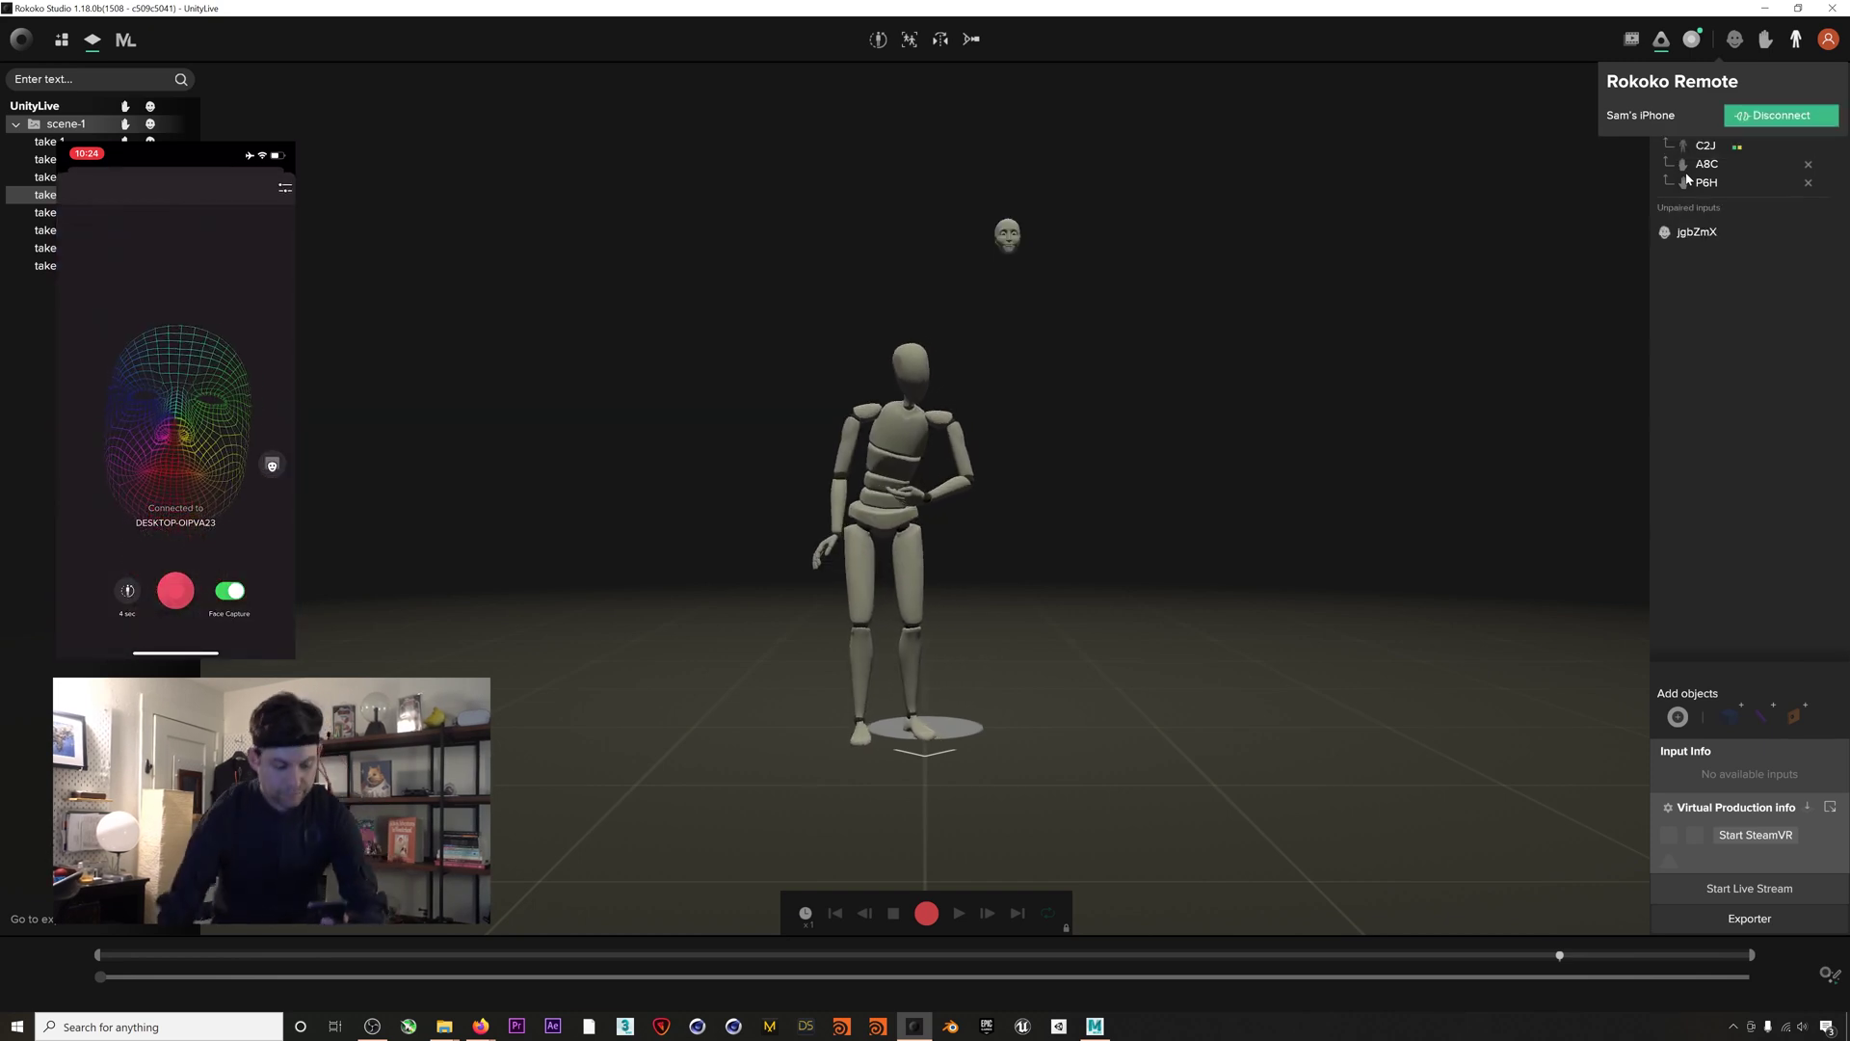
{"action": "left_click", "coordinate": [1715, 256]}
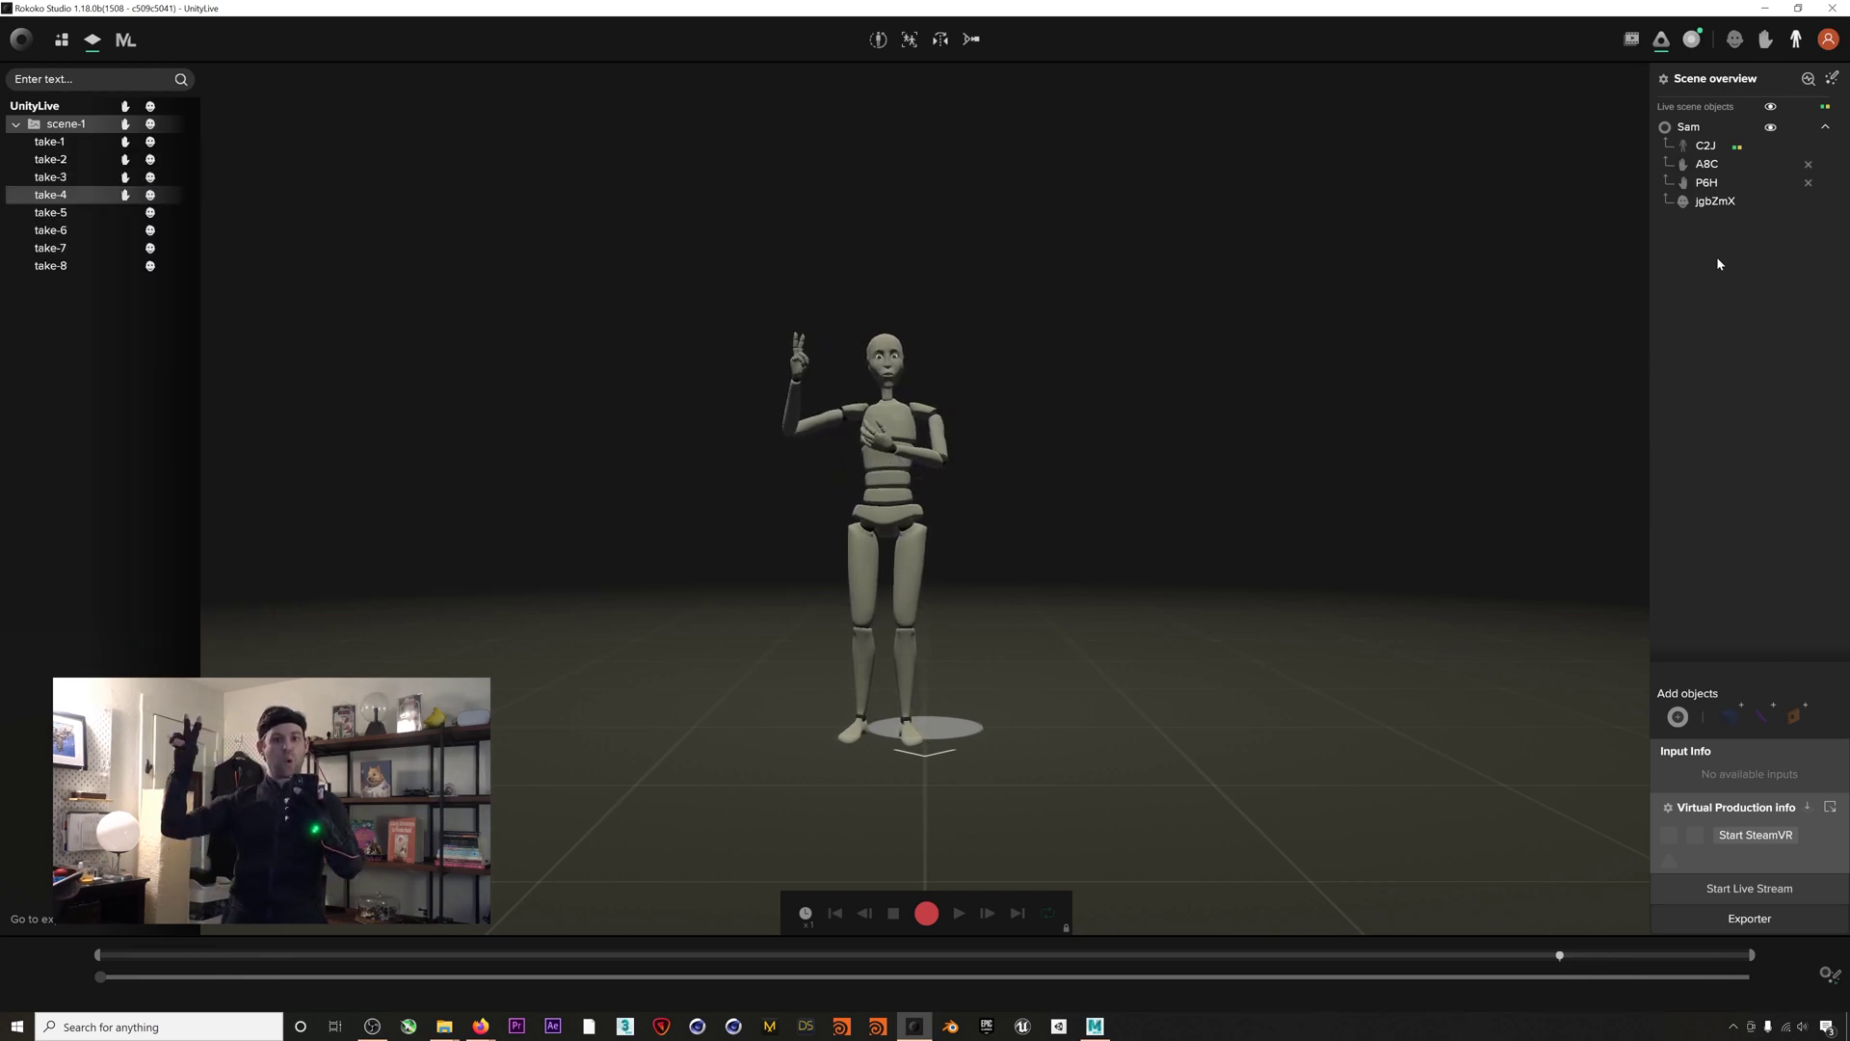
Turn on Rokoko Studio Live streaming to MotionBuilder, confirming target 127.0.0.1 port 14043
{"action": "left_click", "coordinate": [1747, 887]}
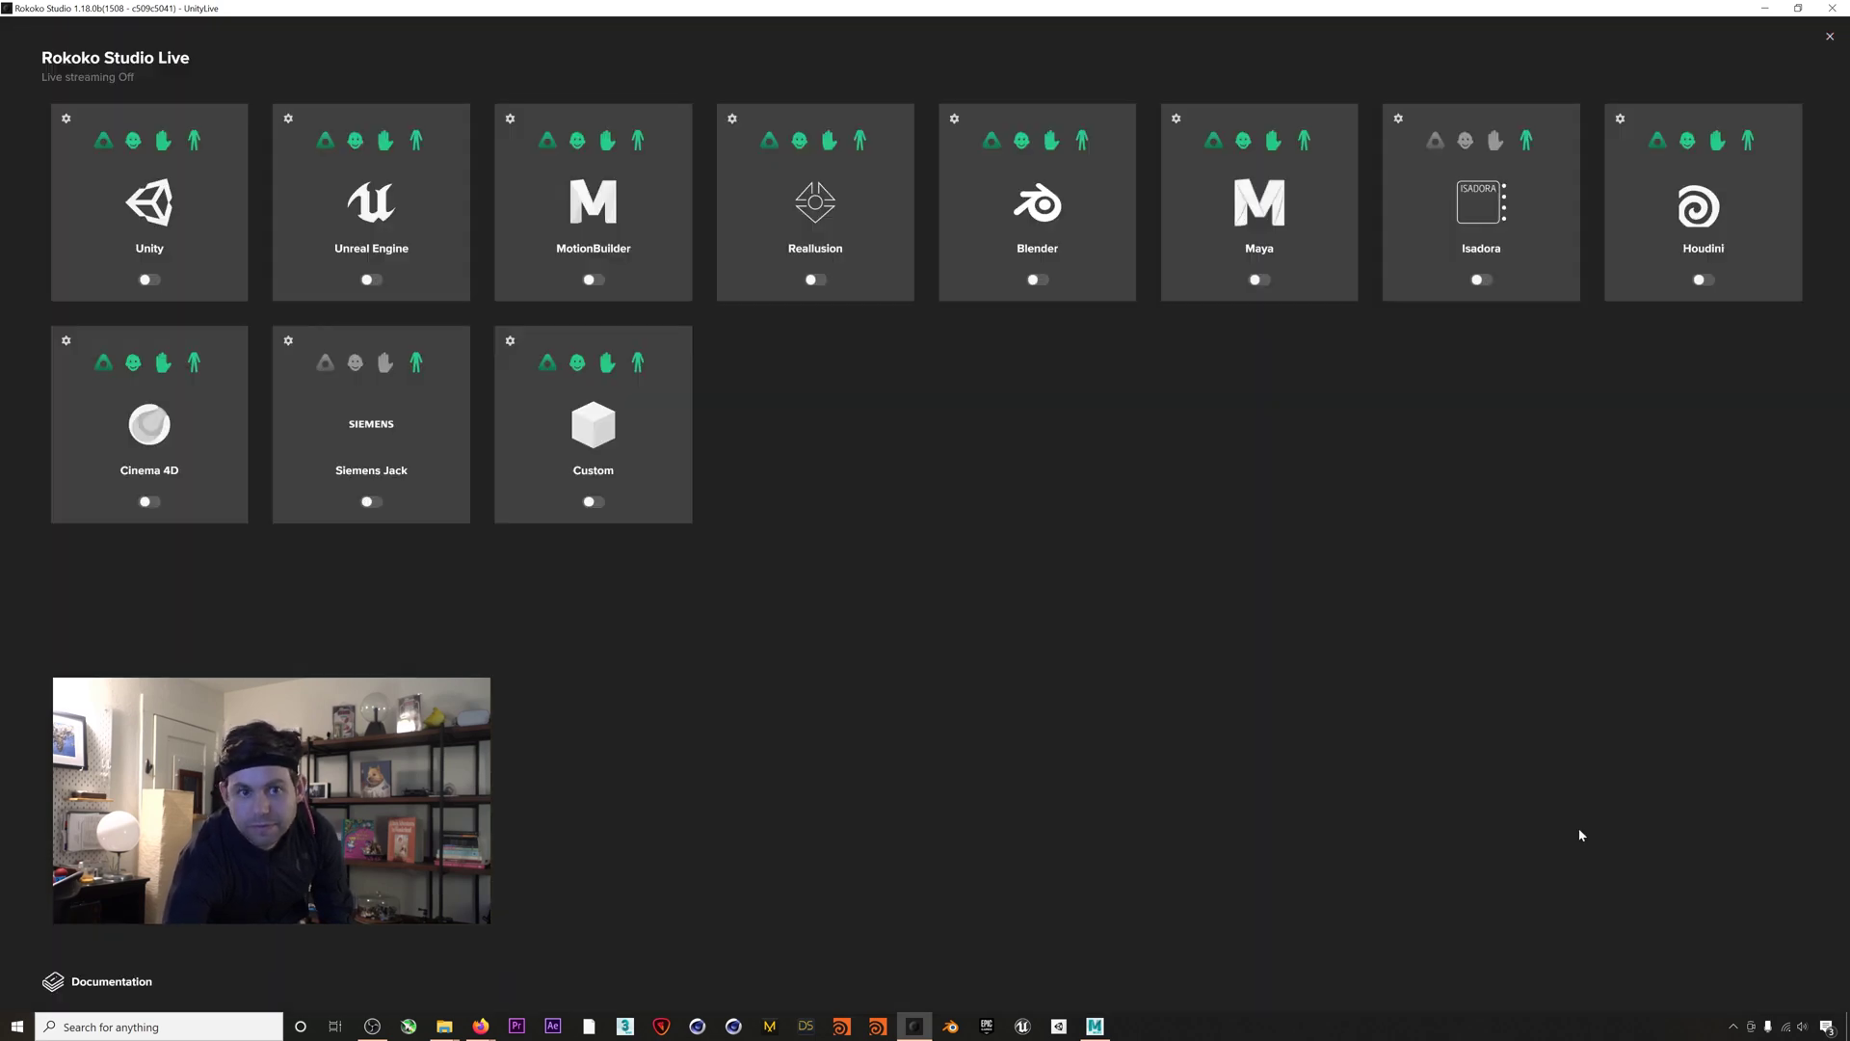
{"action": "left_click", "coordinate": [603, 218]}
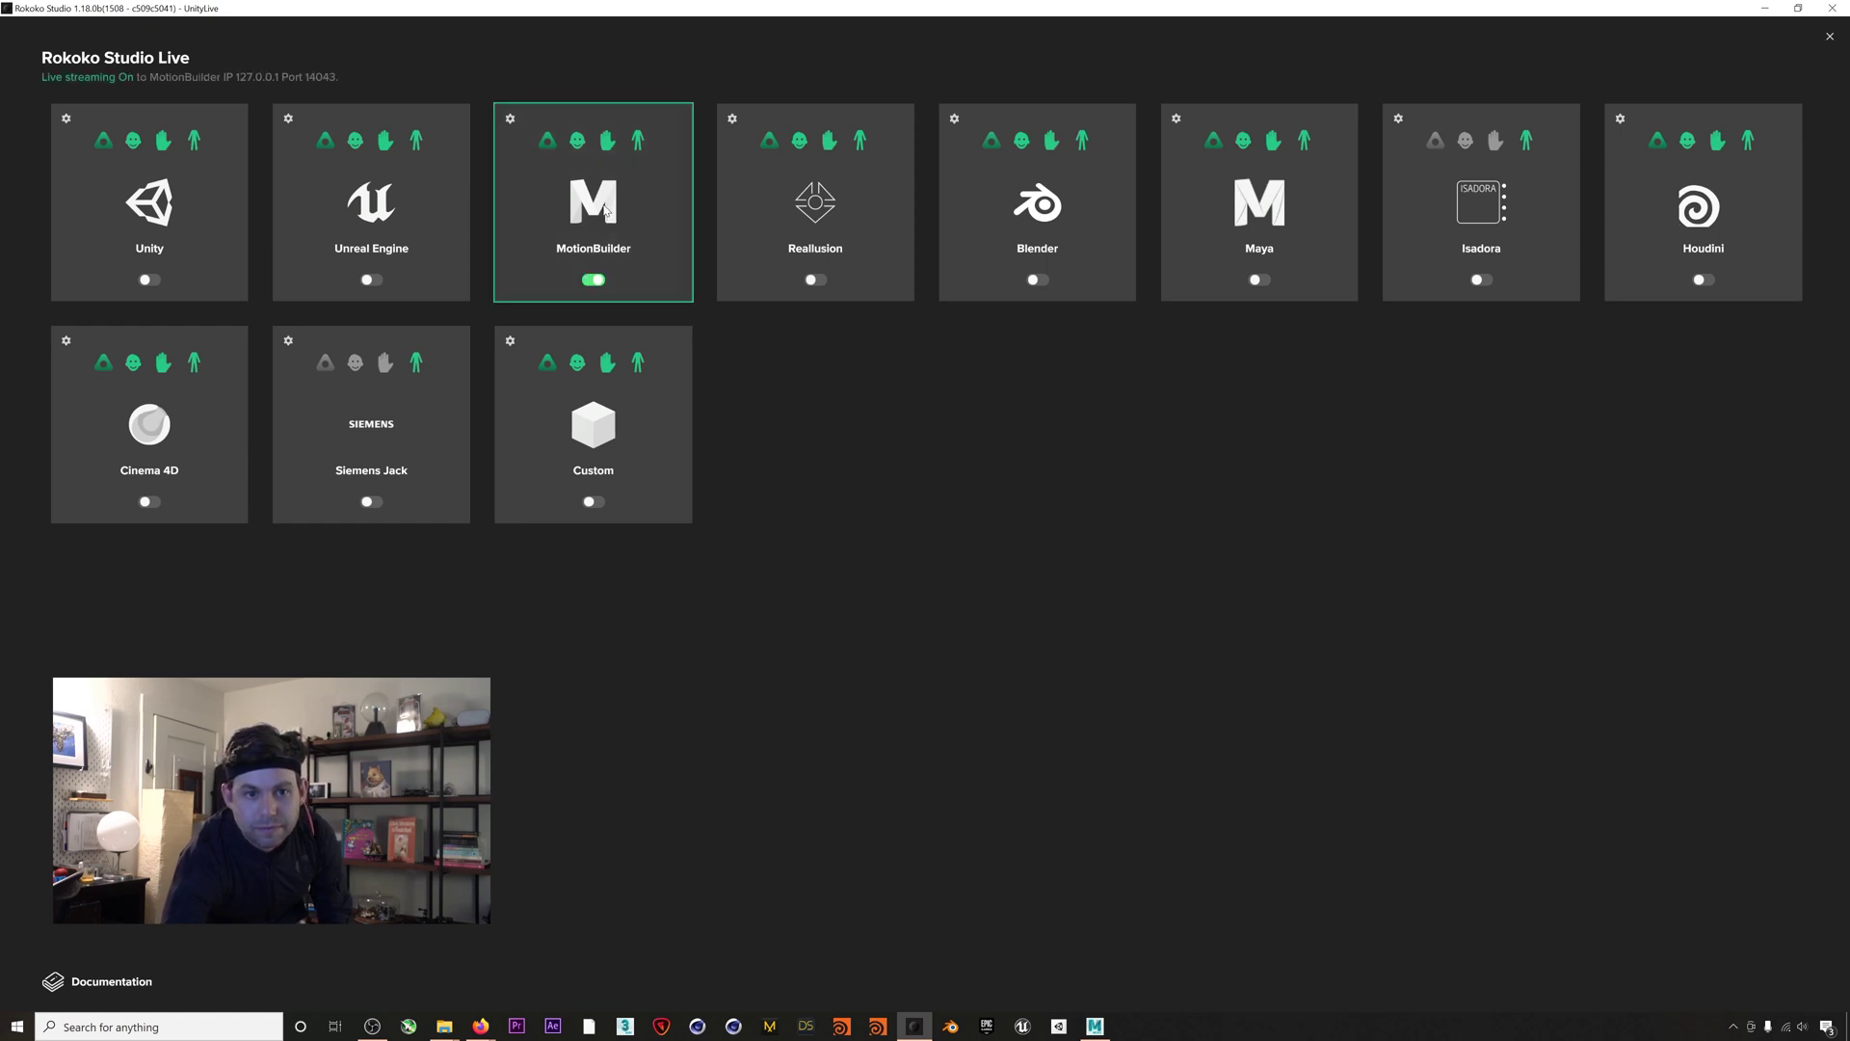
{"action": "left_click", "coordinate": [510, 120]}
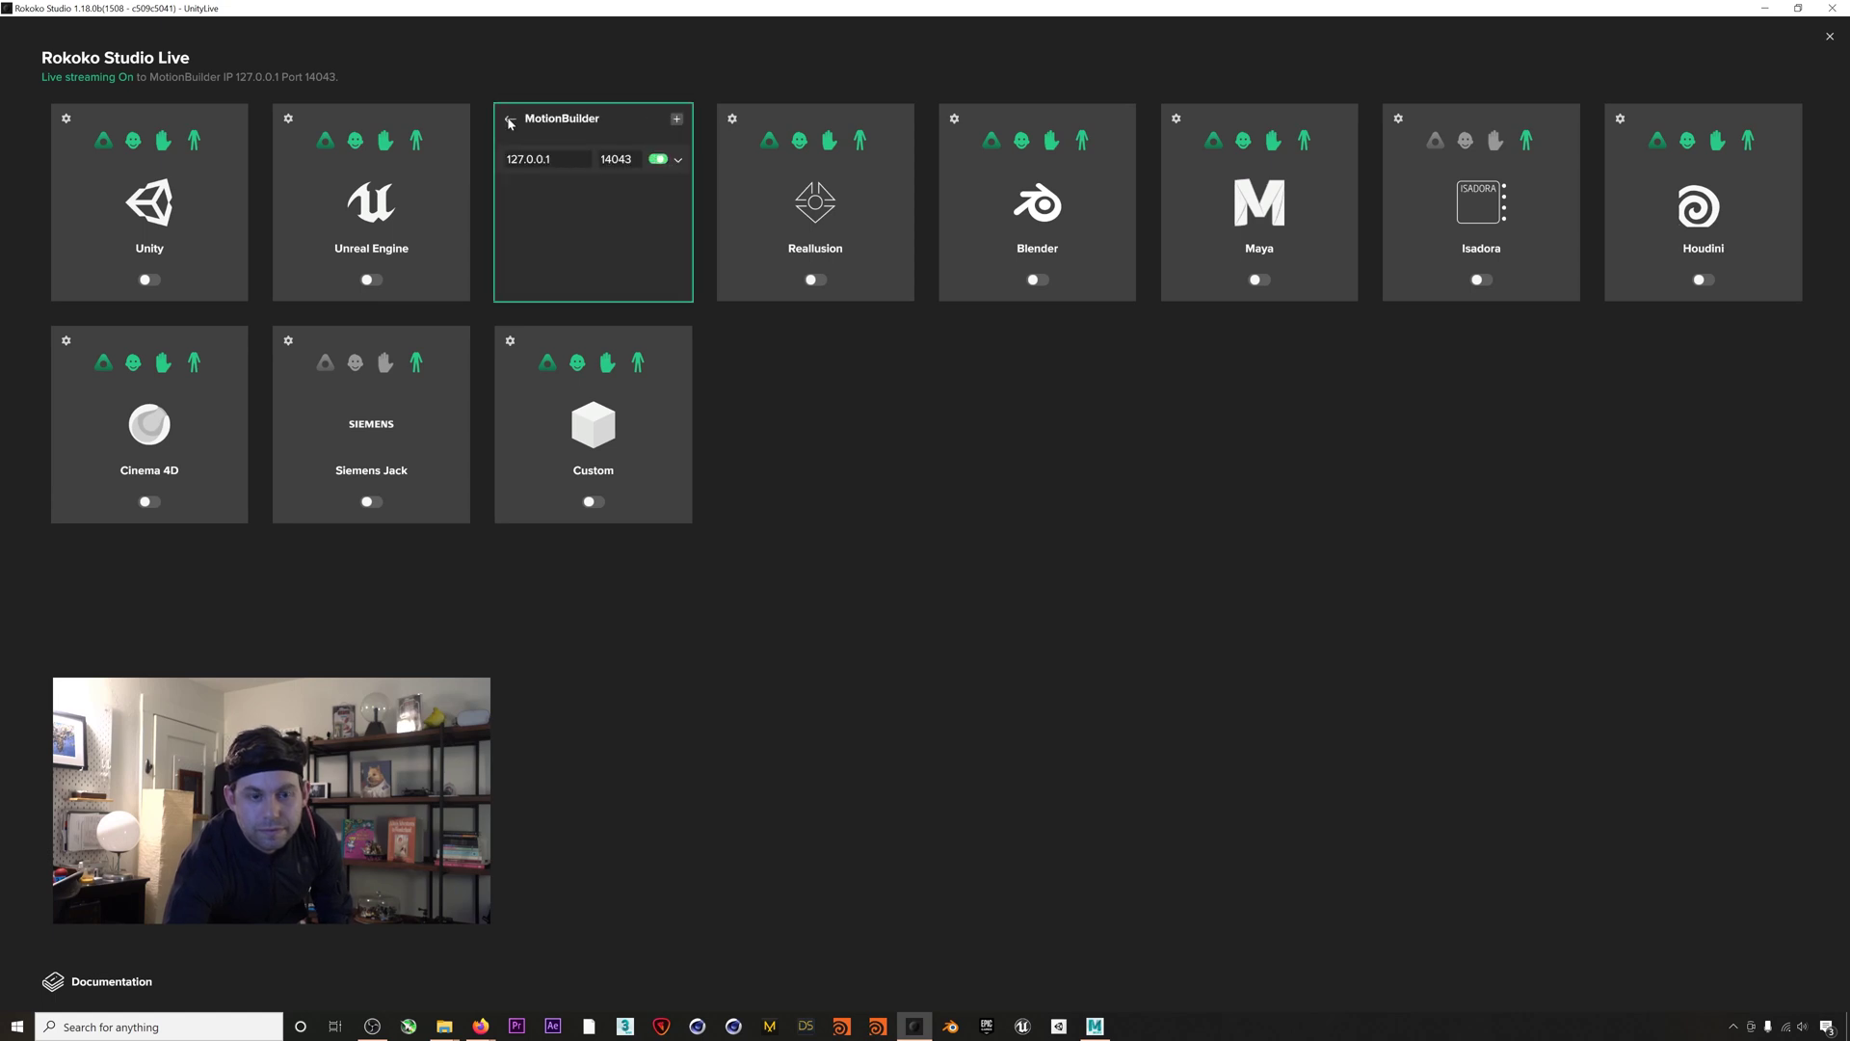
{"action": "left_click", "coordinate": [510, 122]}
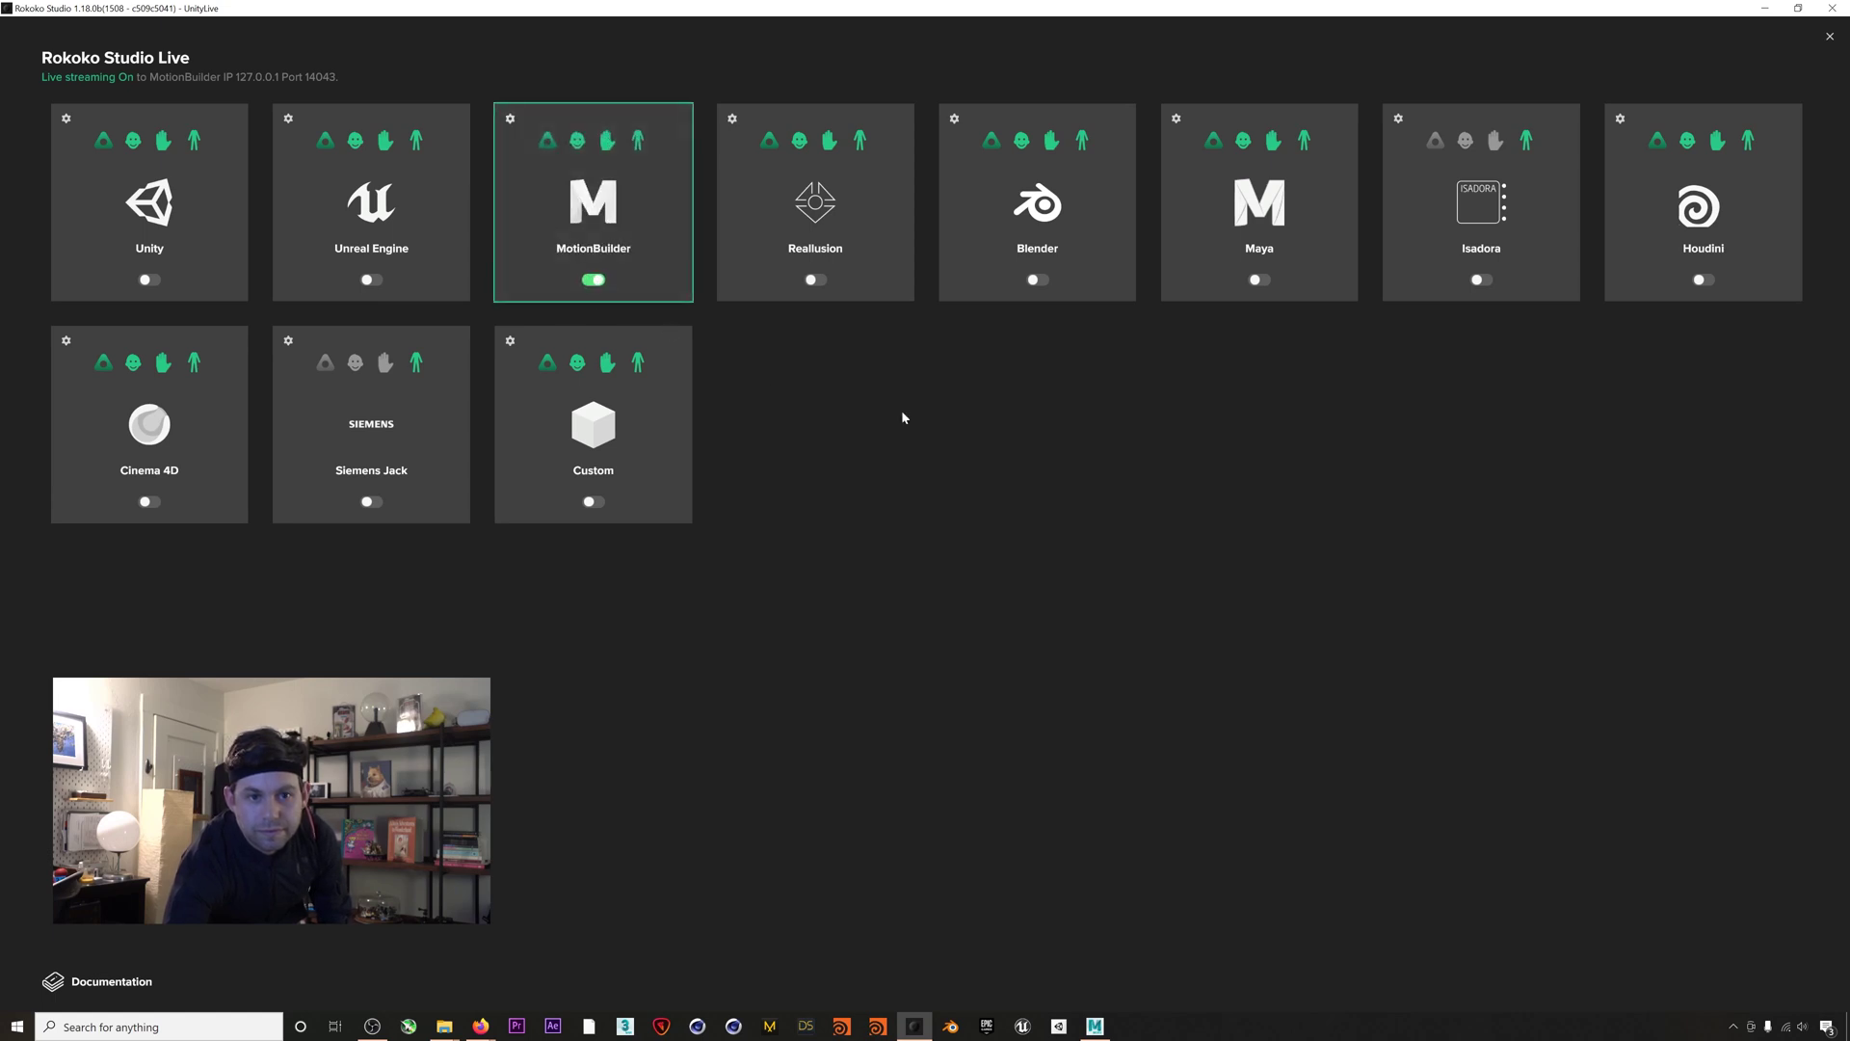
{"action": "left_click", "coordinate": [1829, 35]}
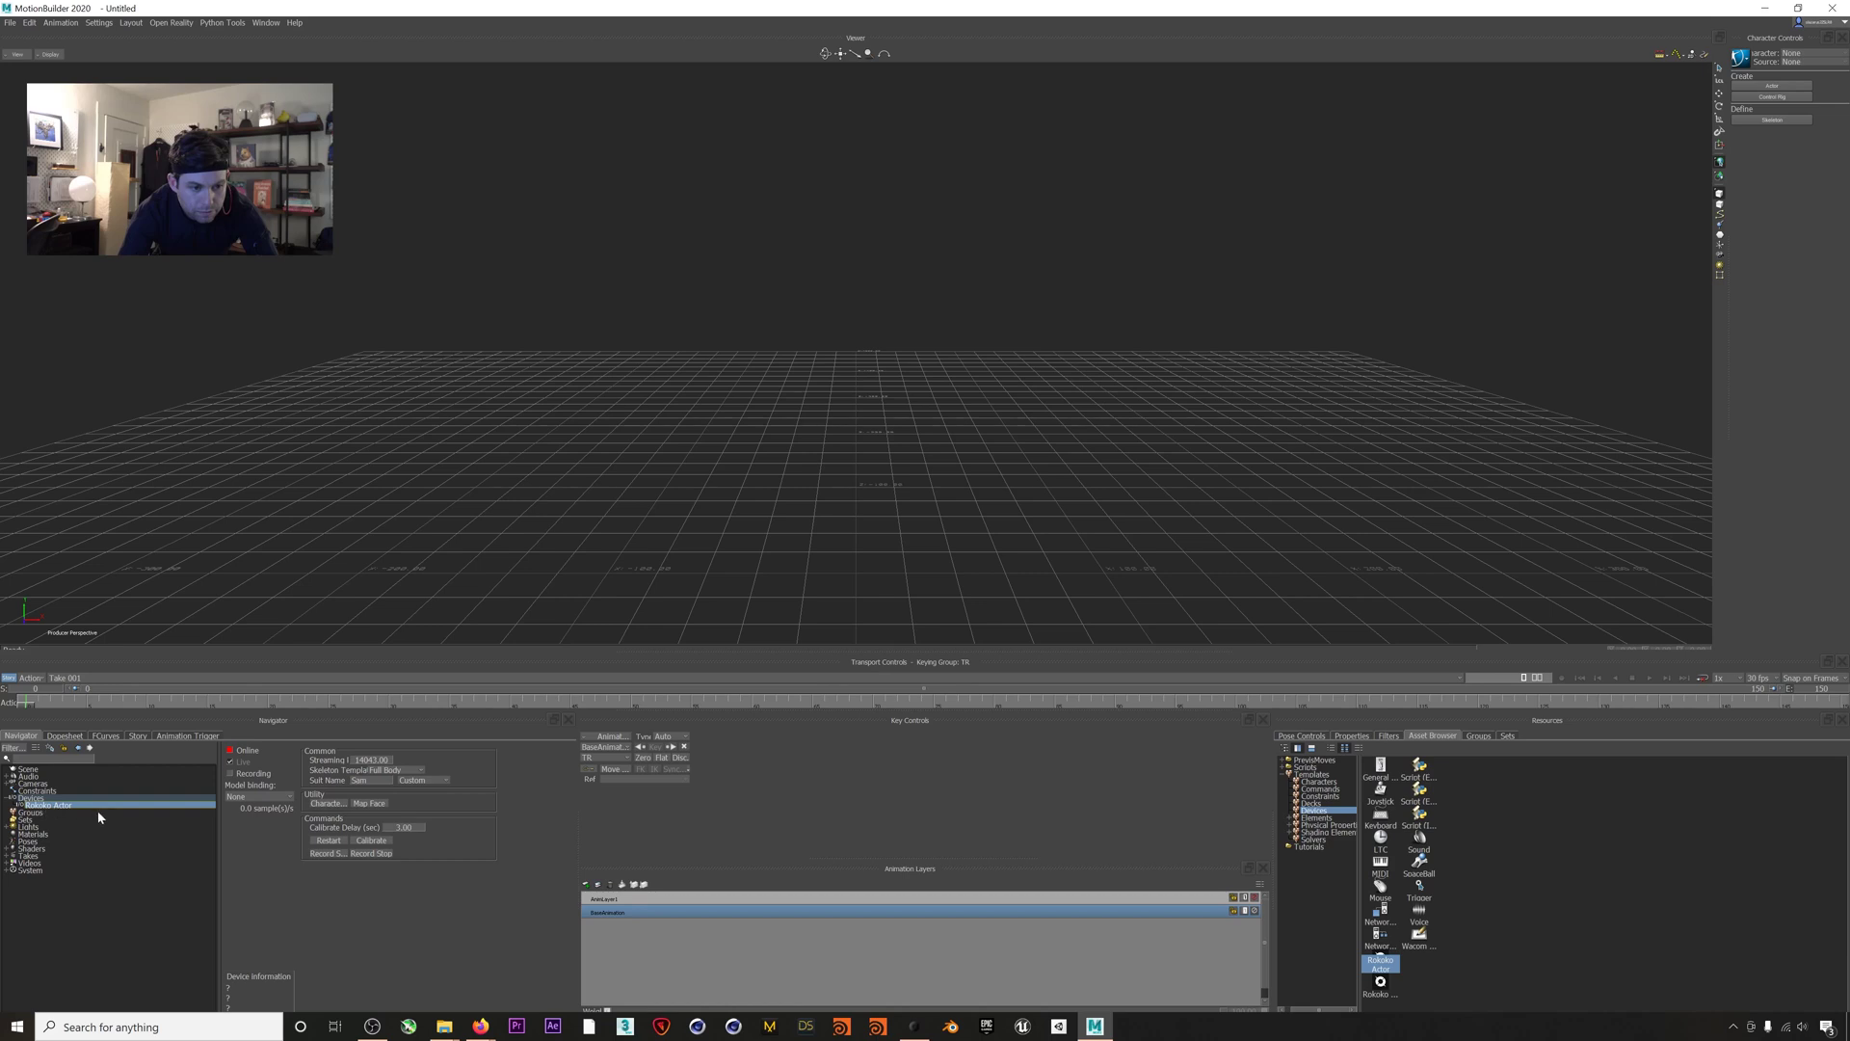
Bind the Rokoko Actor device to a newly created Smartsuit:Hips skeleton and set it Online
{"action": "left_click", "coordinate": [258, 797]}
{"action": "left_click", "coordinate": [240, 814]}
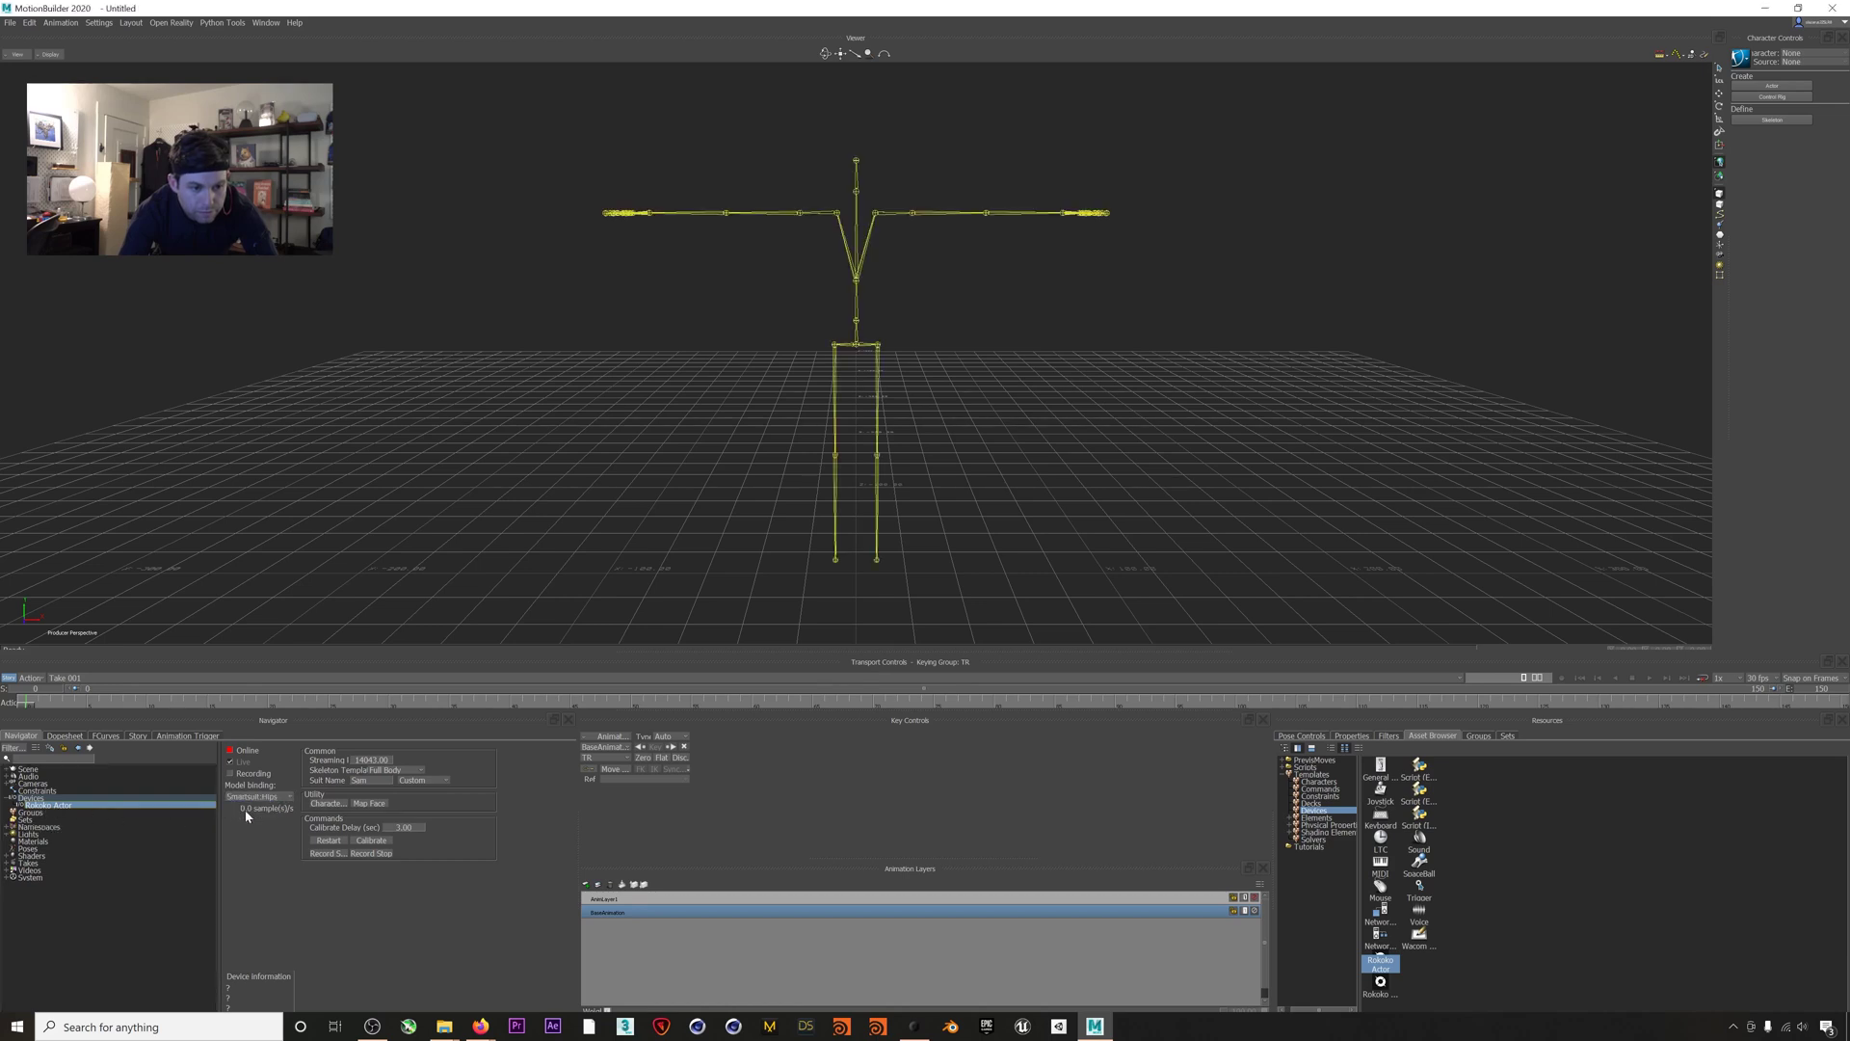
{"action": "left_click", "coordinate": [250, 752]}
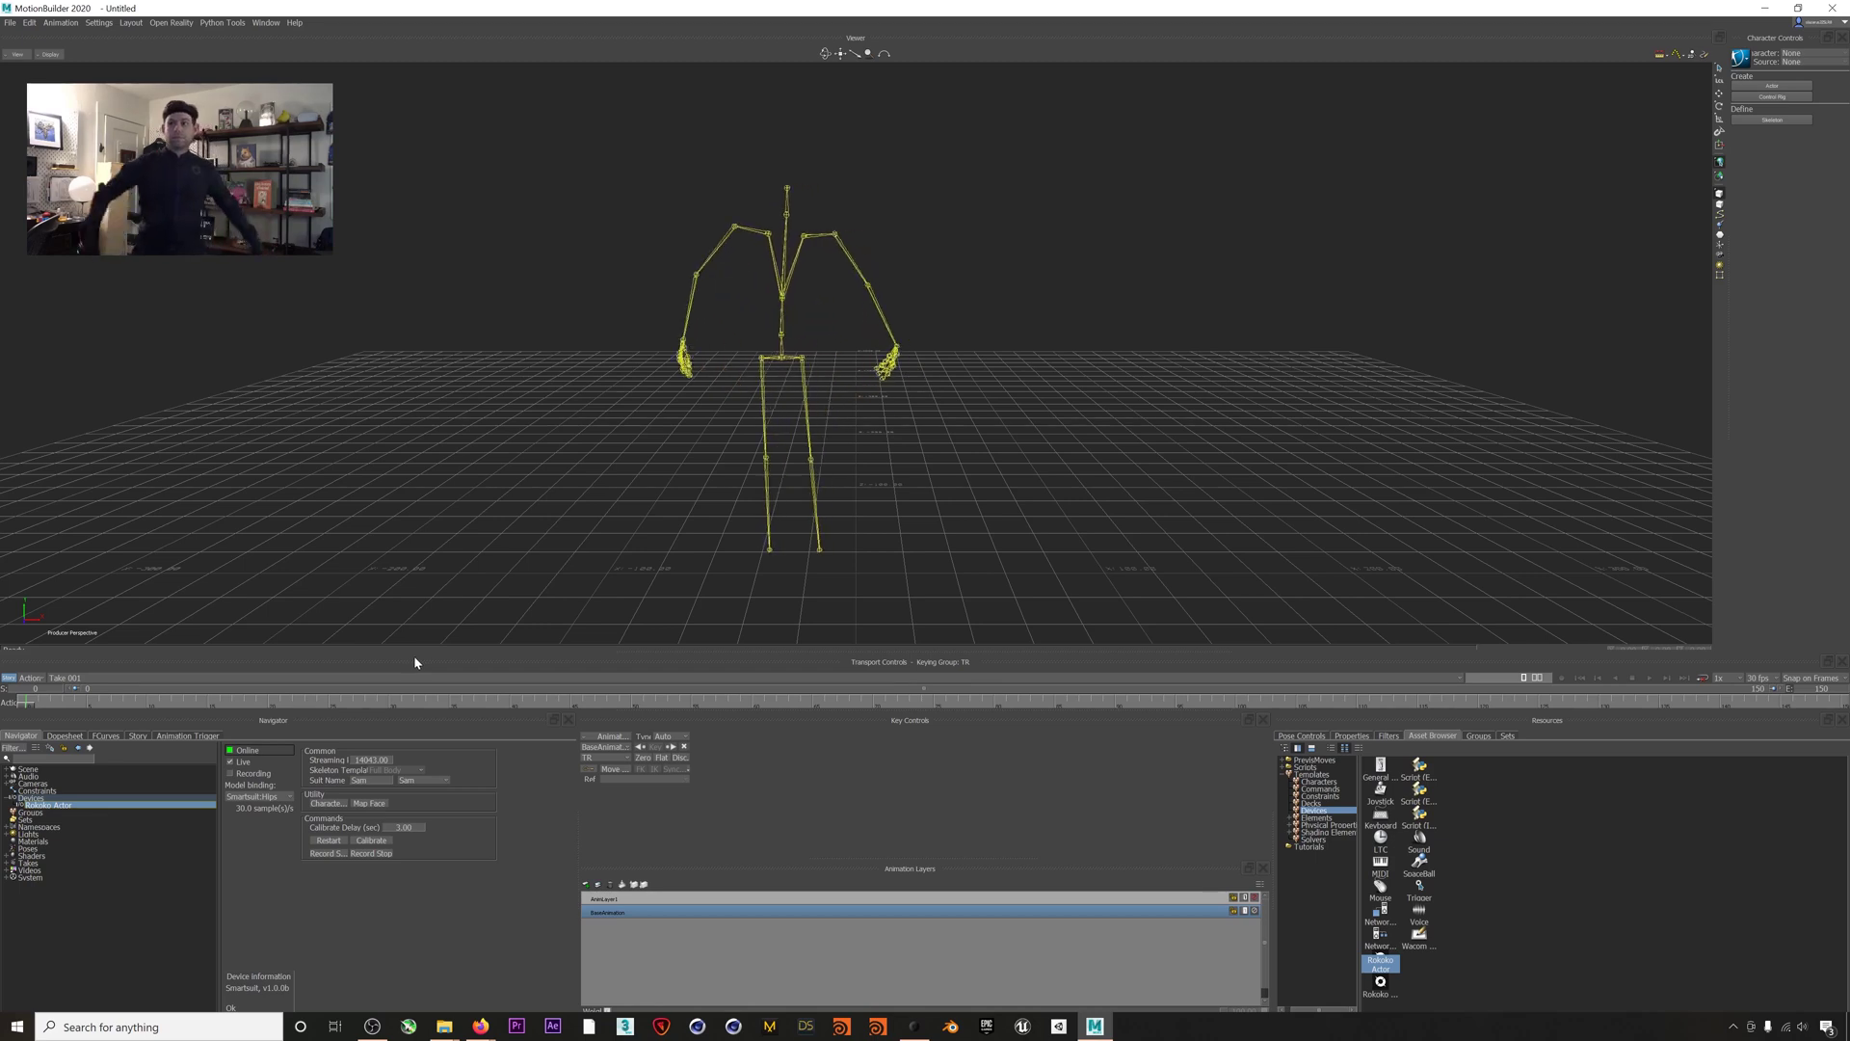
Take the Rokoko Actor device offline so the Smartsuit skeleton returns to a T-pose
{"action": "left_click", "coordinate": [239, 750]}
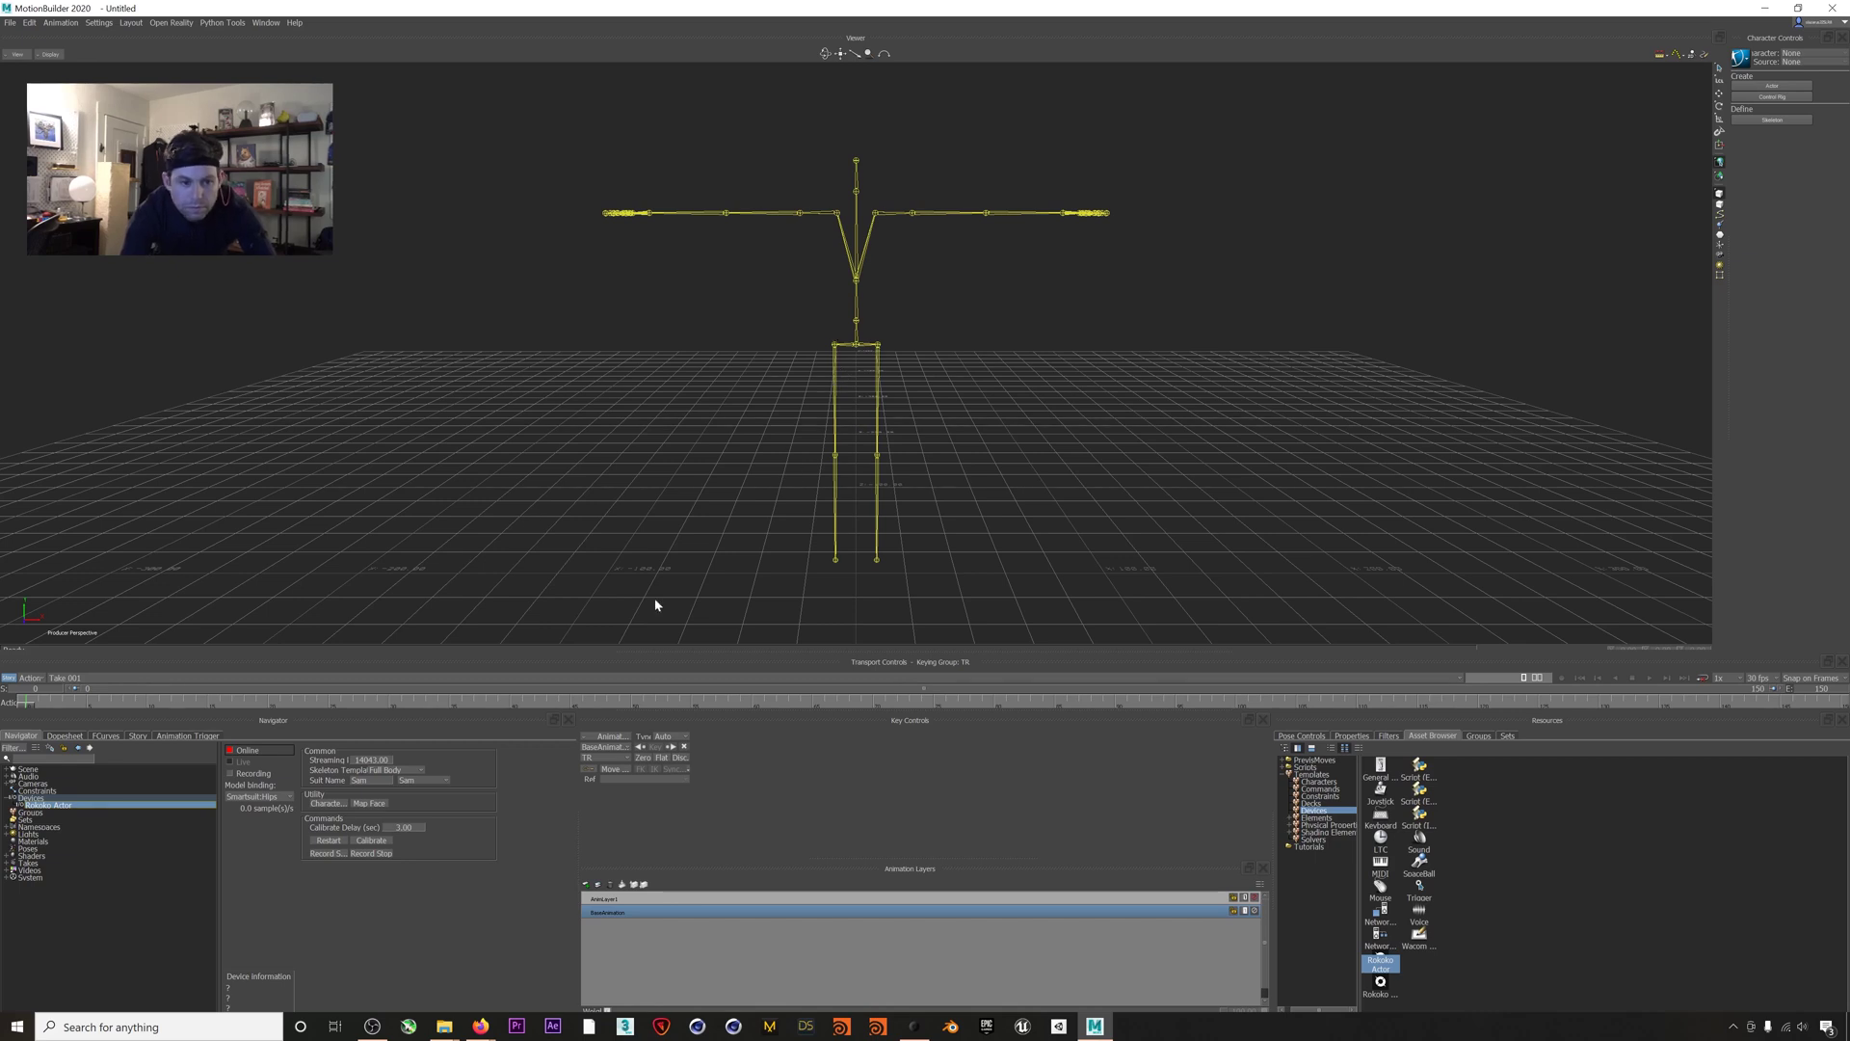
{"action": "left_click", "coordinate": [11, 771]}
Characterize the Smartsuit:Hips skeleton as SChar_Smartsuit:Hips and show its character definition
{"action": "left_click", "coordinate": [53, 776]}
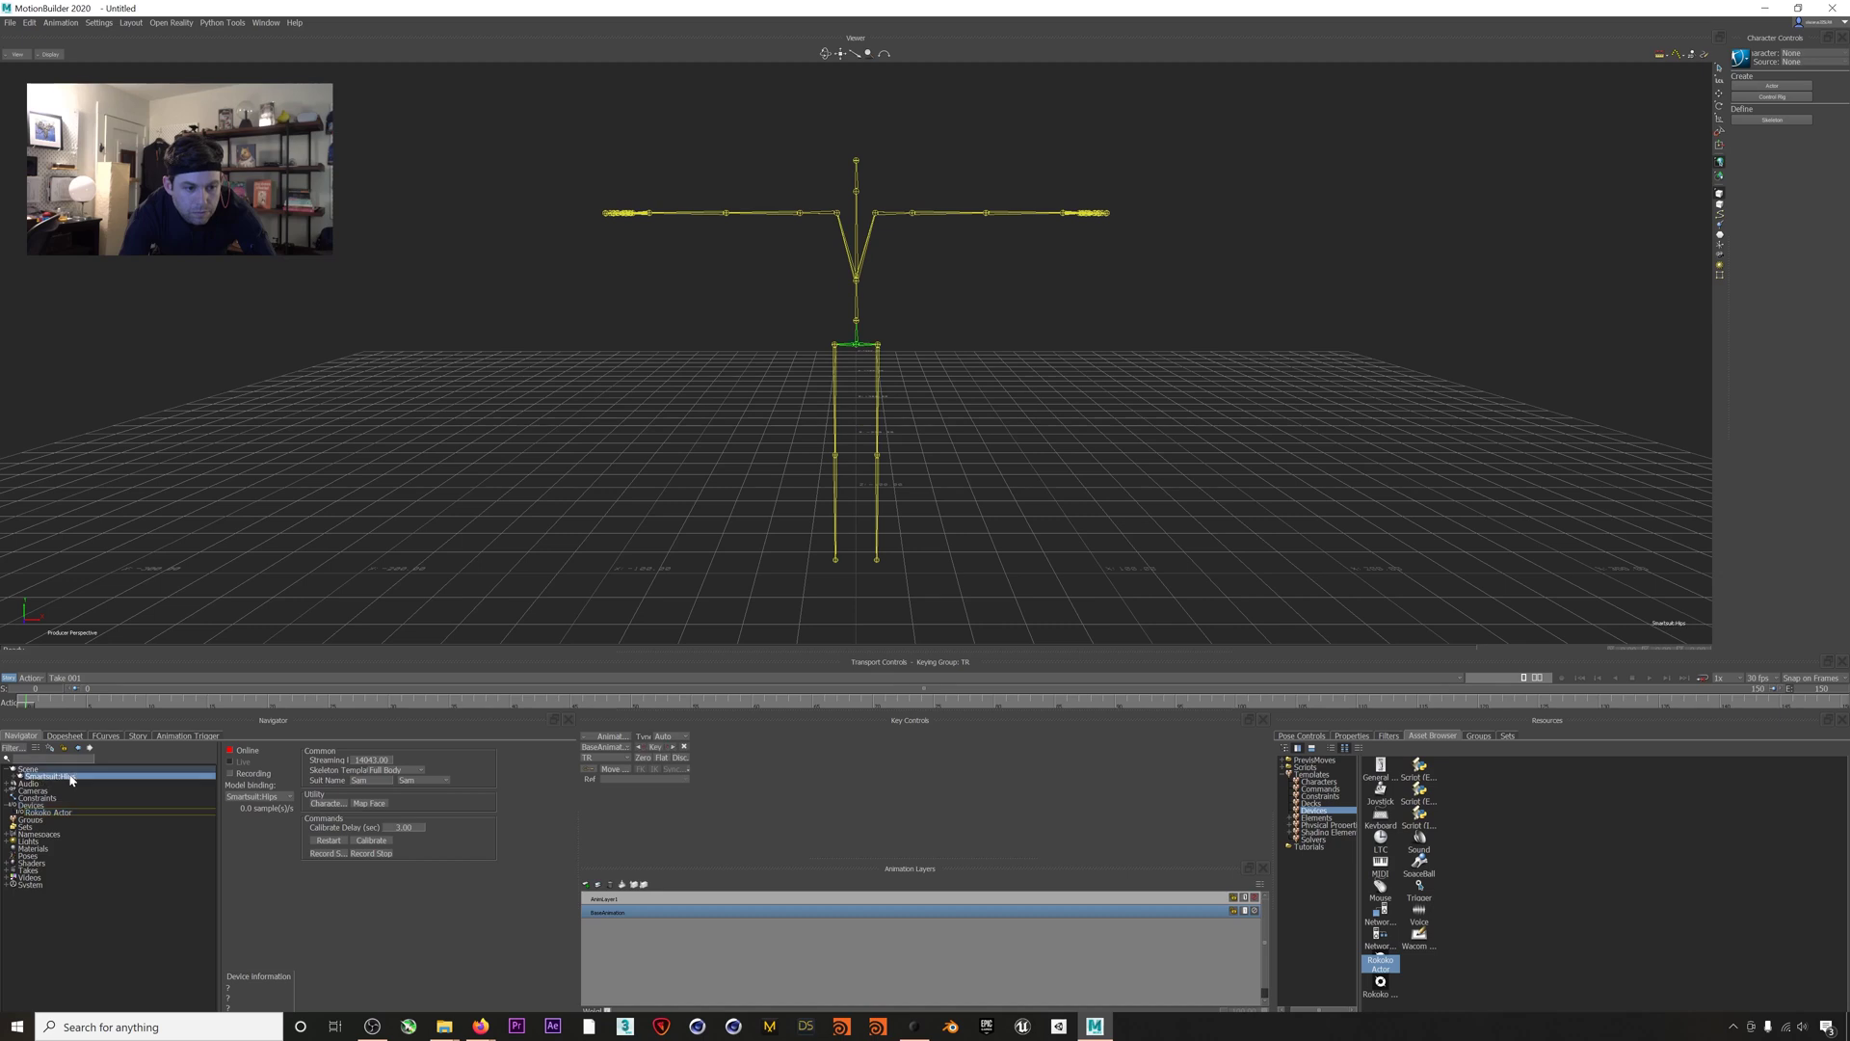
{"action": "left_click", "coordinate": [328, 804]}
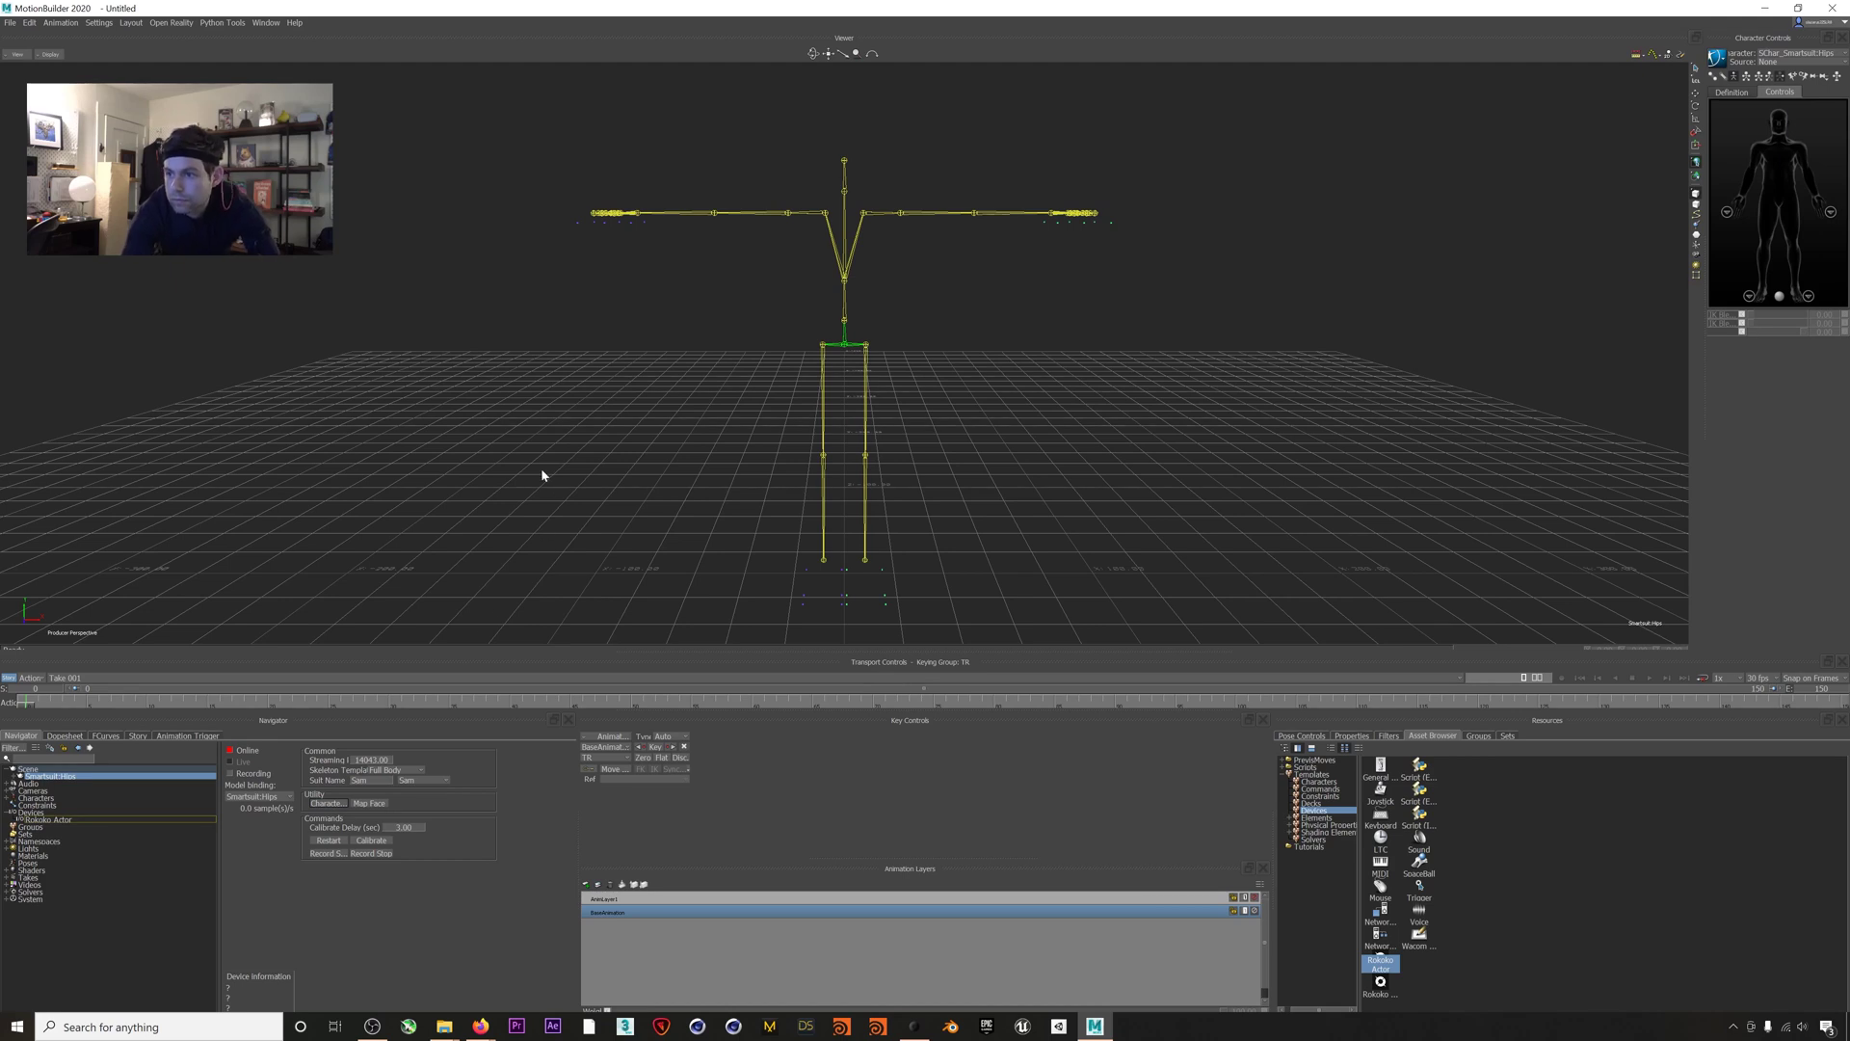
{"action": "left_click", "coordinate": [1742, 93]}
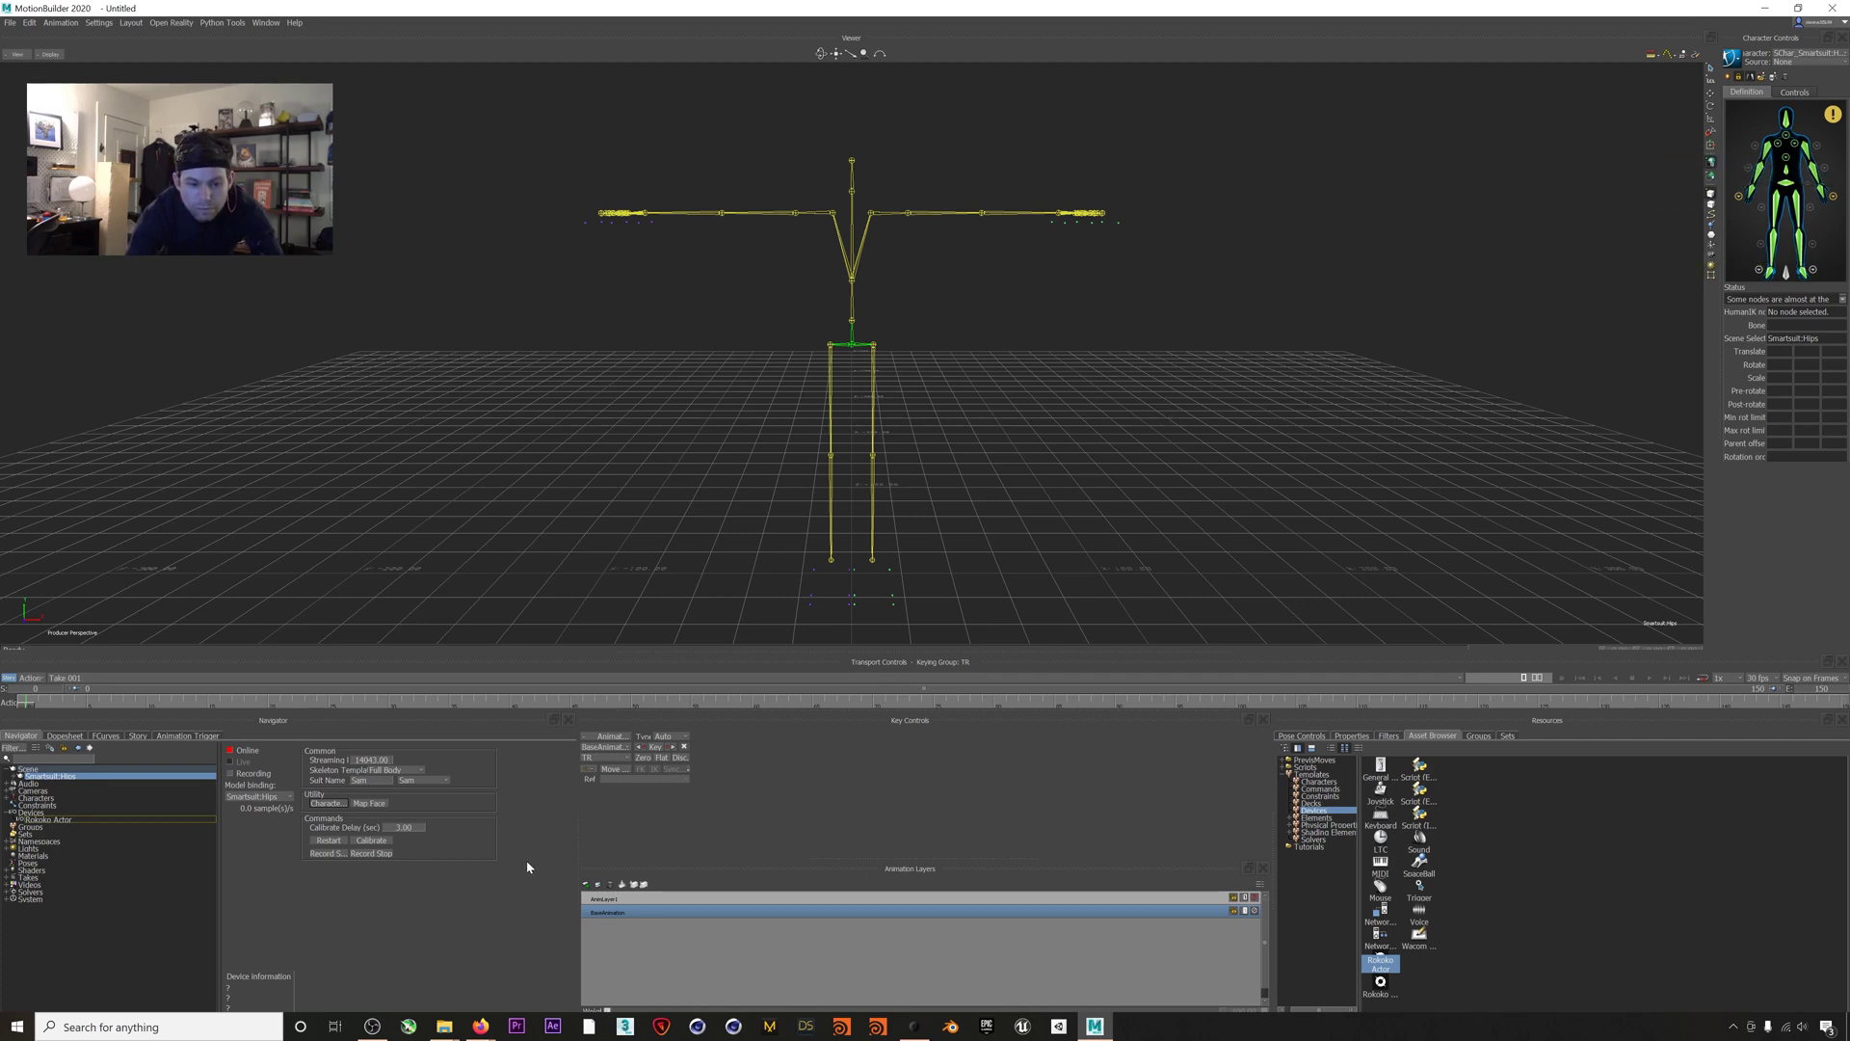
{"action": "mouse_move", "coordinate": [454, 1031]}
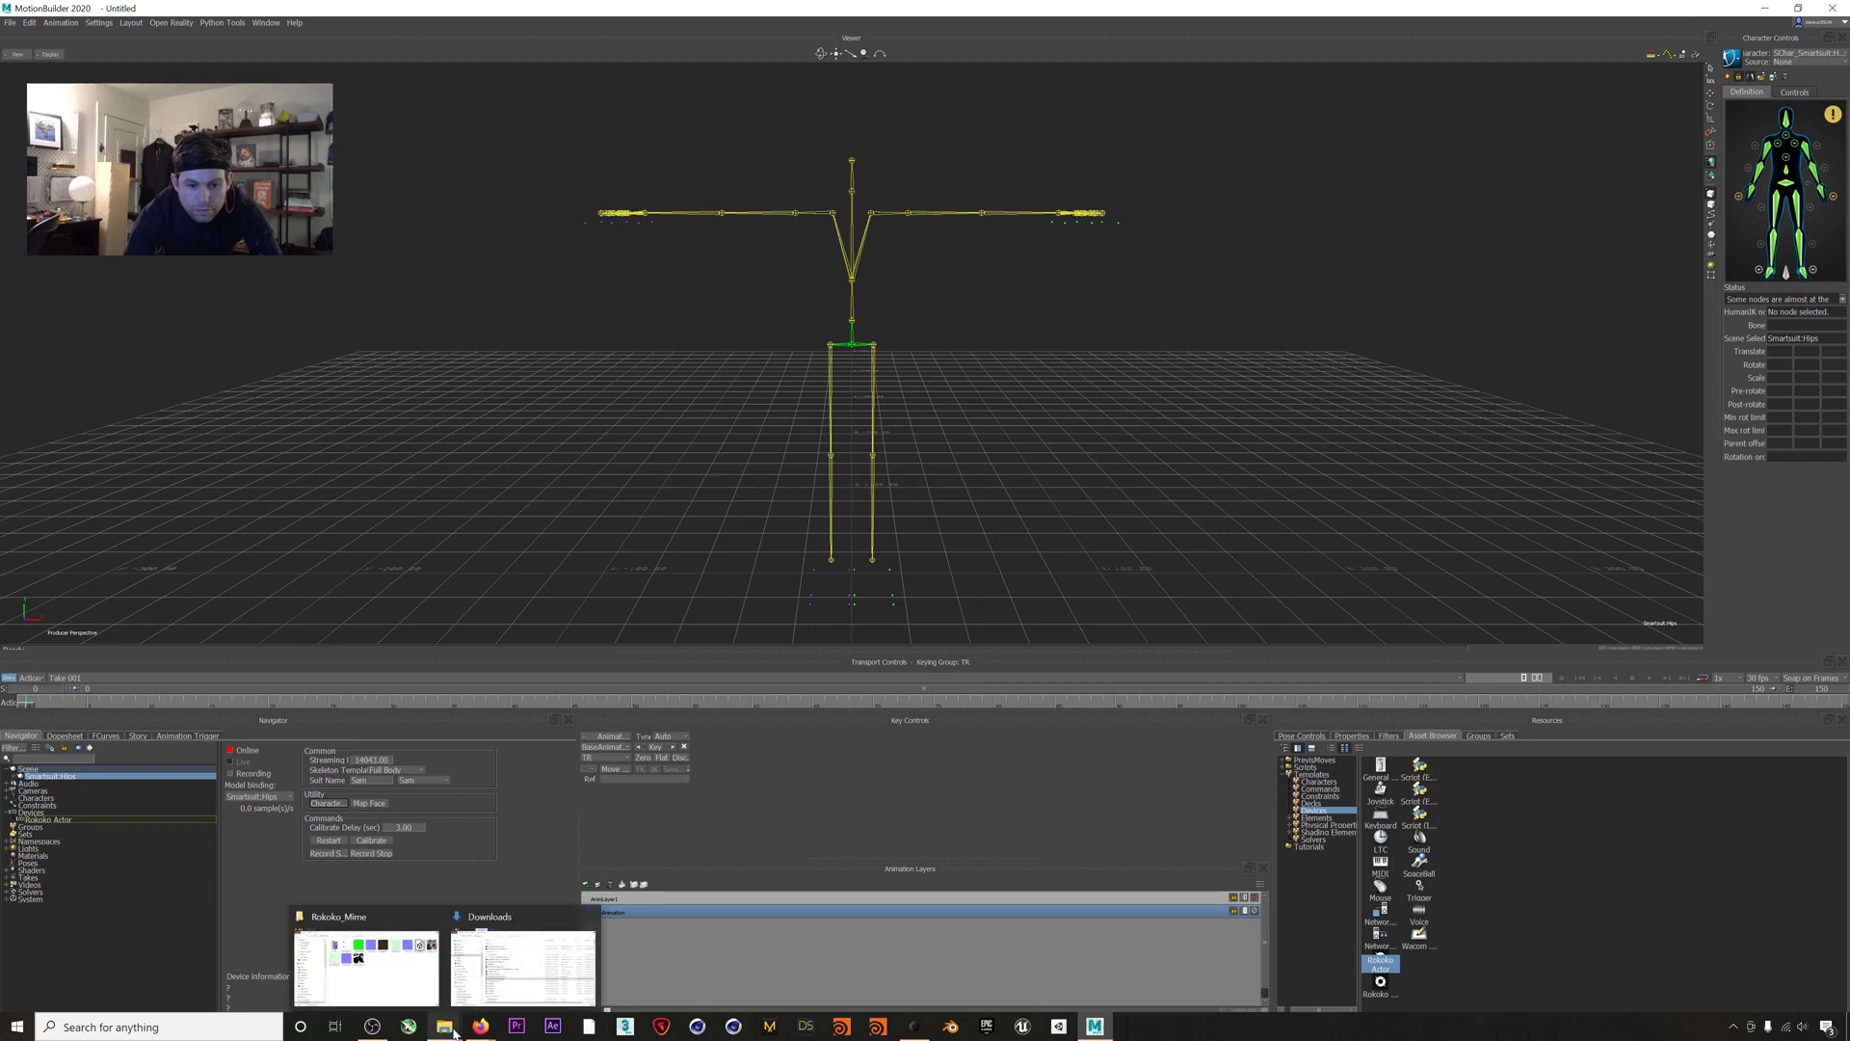
Drop the Mime FBX from the Rokoko_Mime folder onto the MotionBuilder viewer, pointing at FBX Merge
{"action": "left_click", "coordinate": [366, 958]}
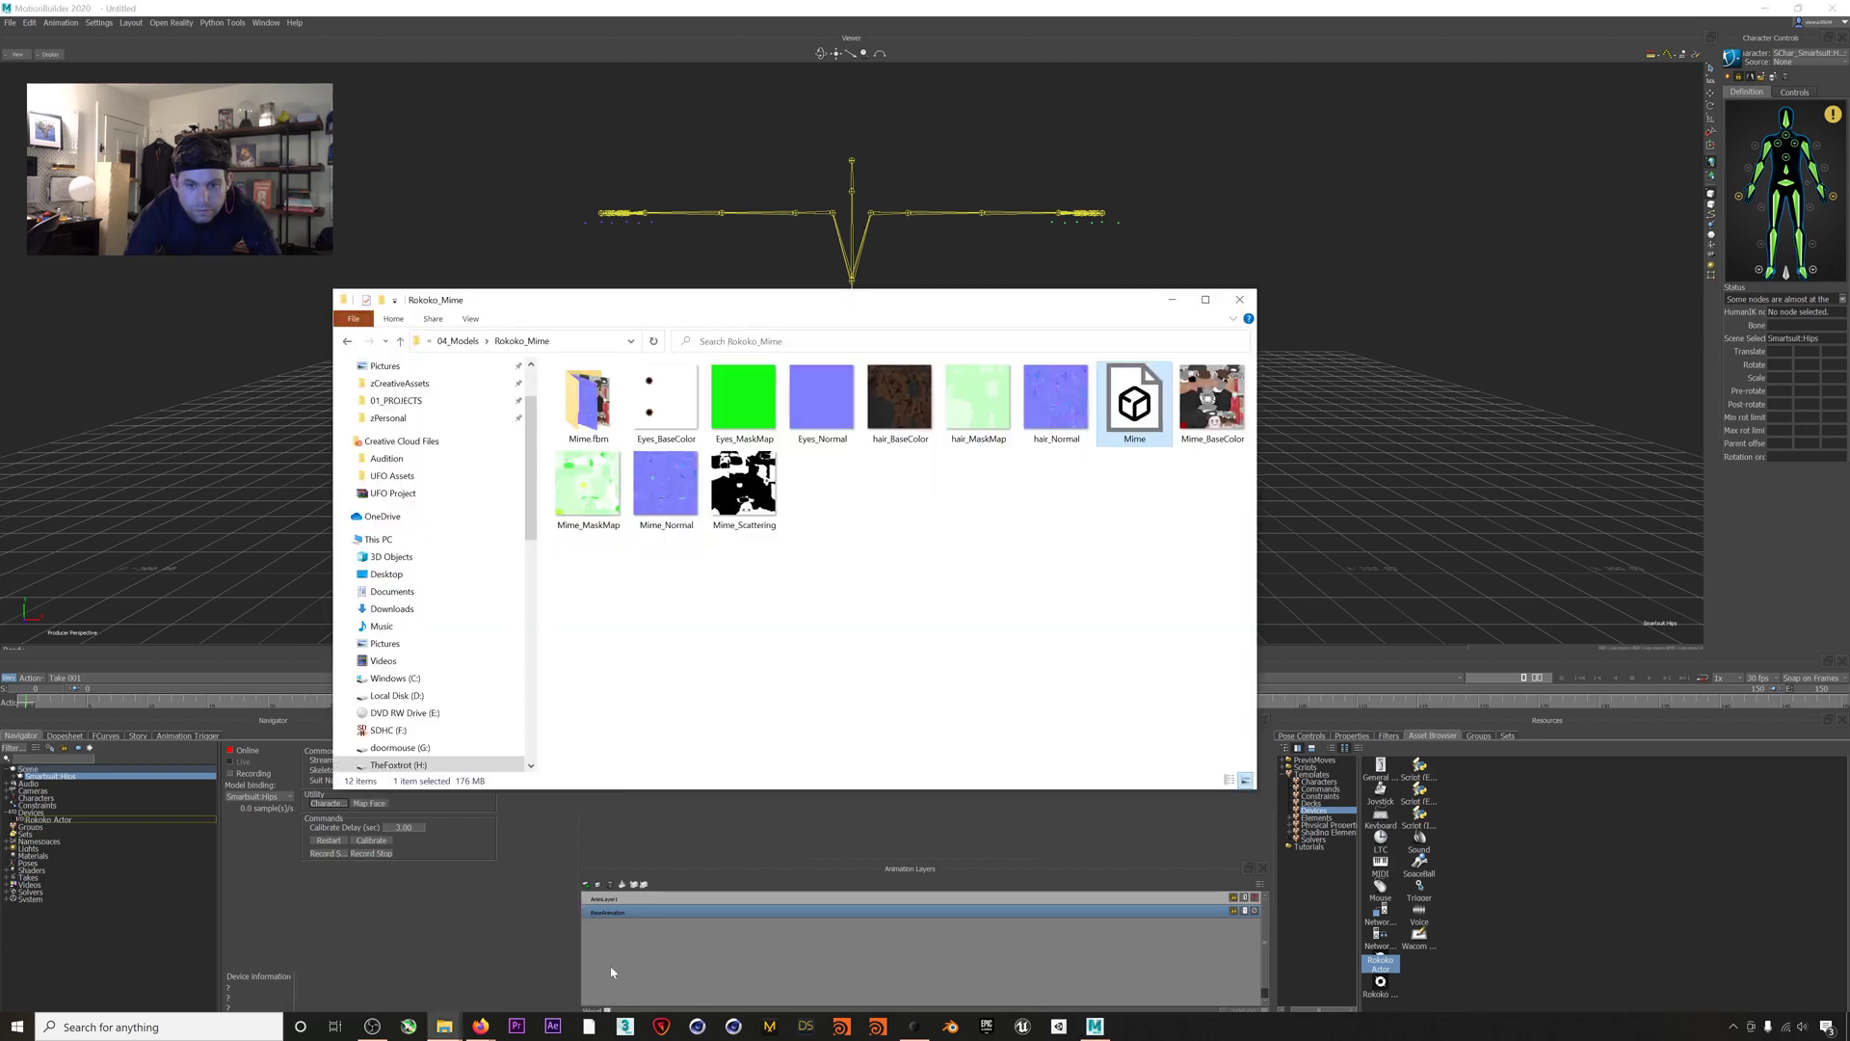
{"action": "left_click", "coordinate": [951, 532]}
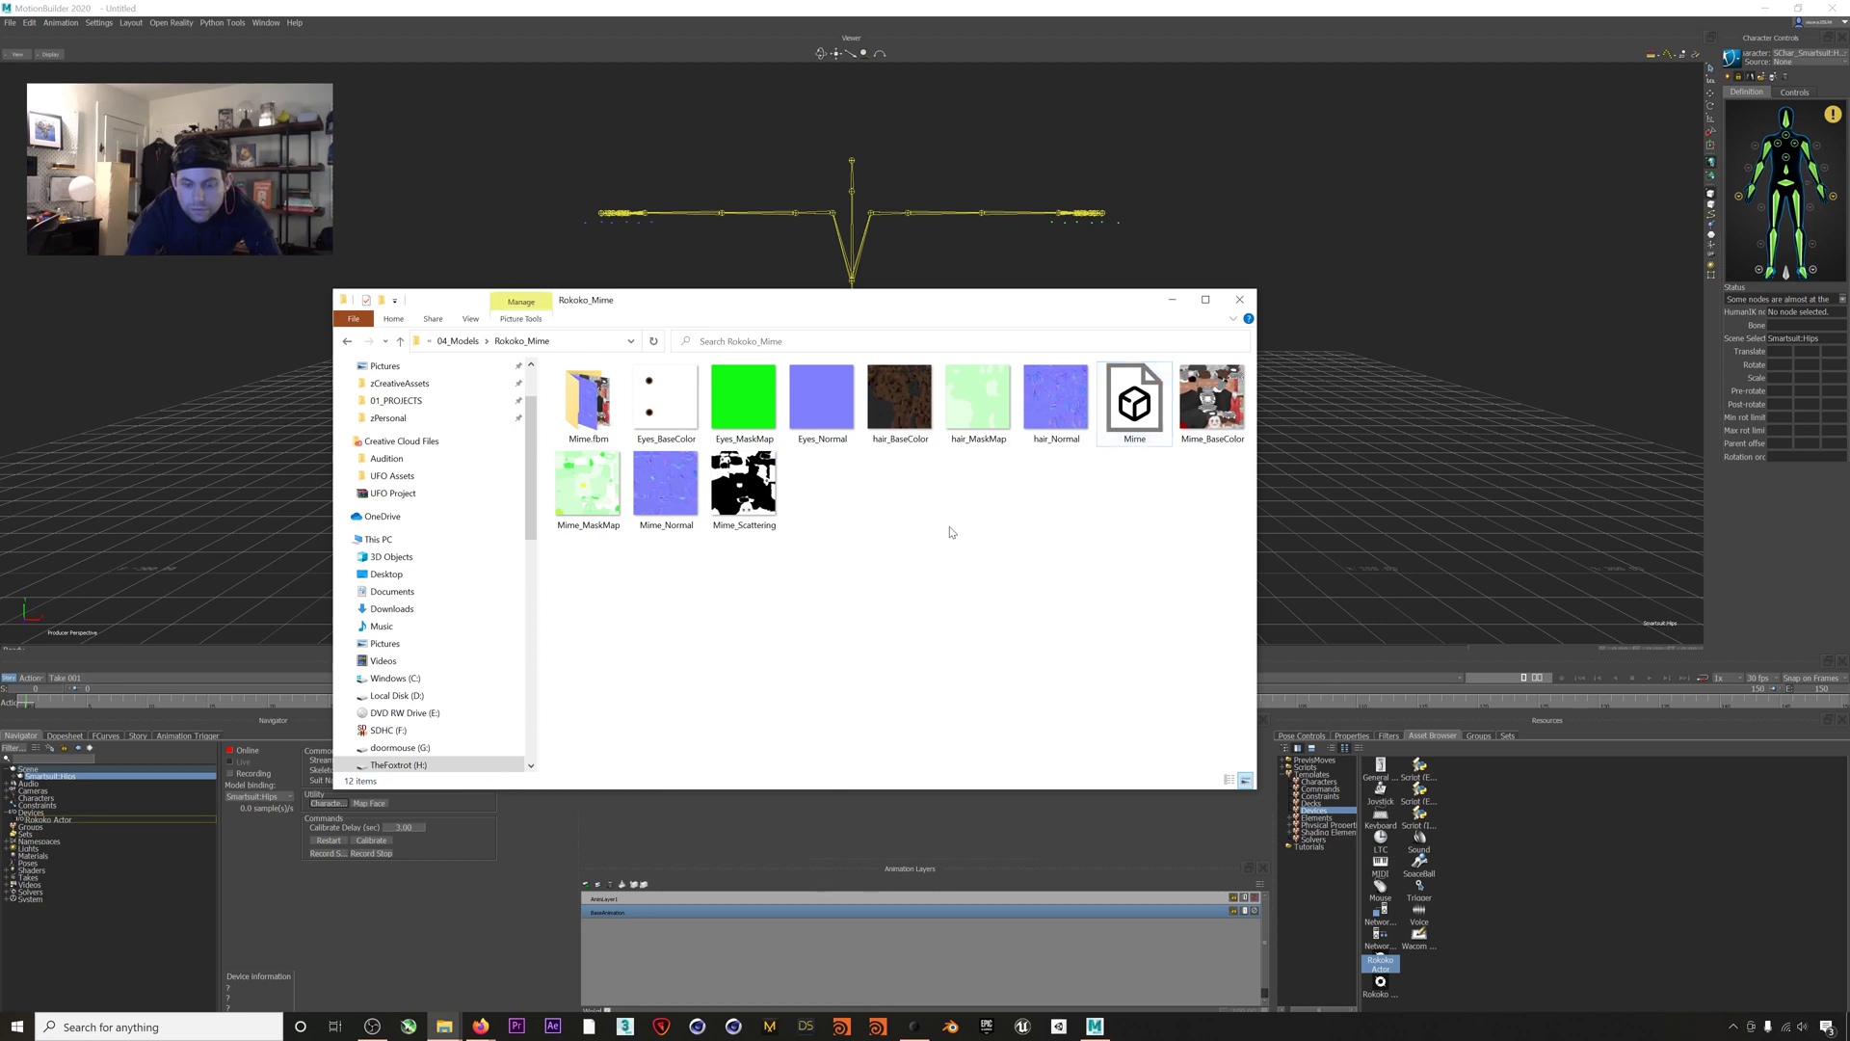
{"action": "left_click_drag", "start_coordinate": [1136, 415], "coordinate": [1429, 298]}
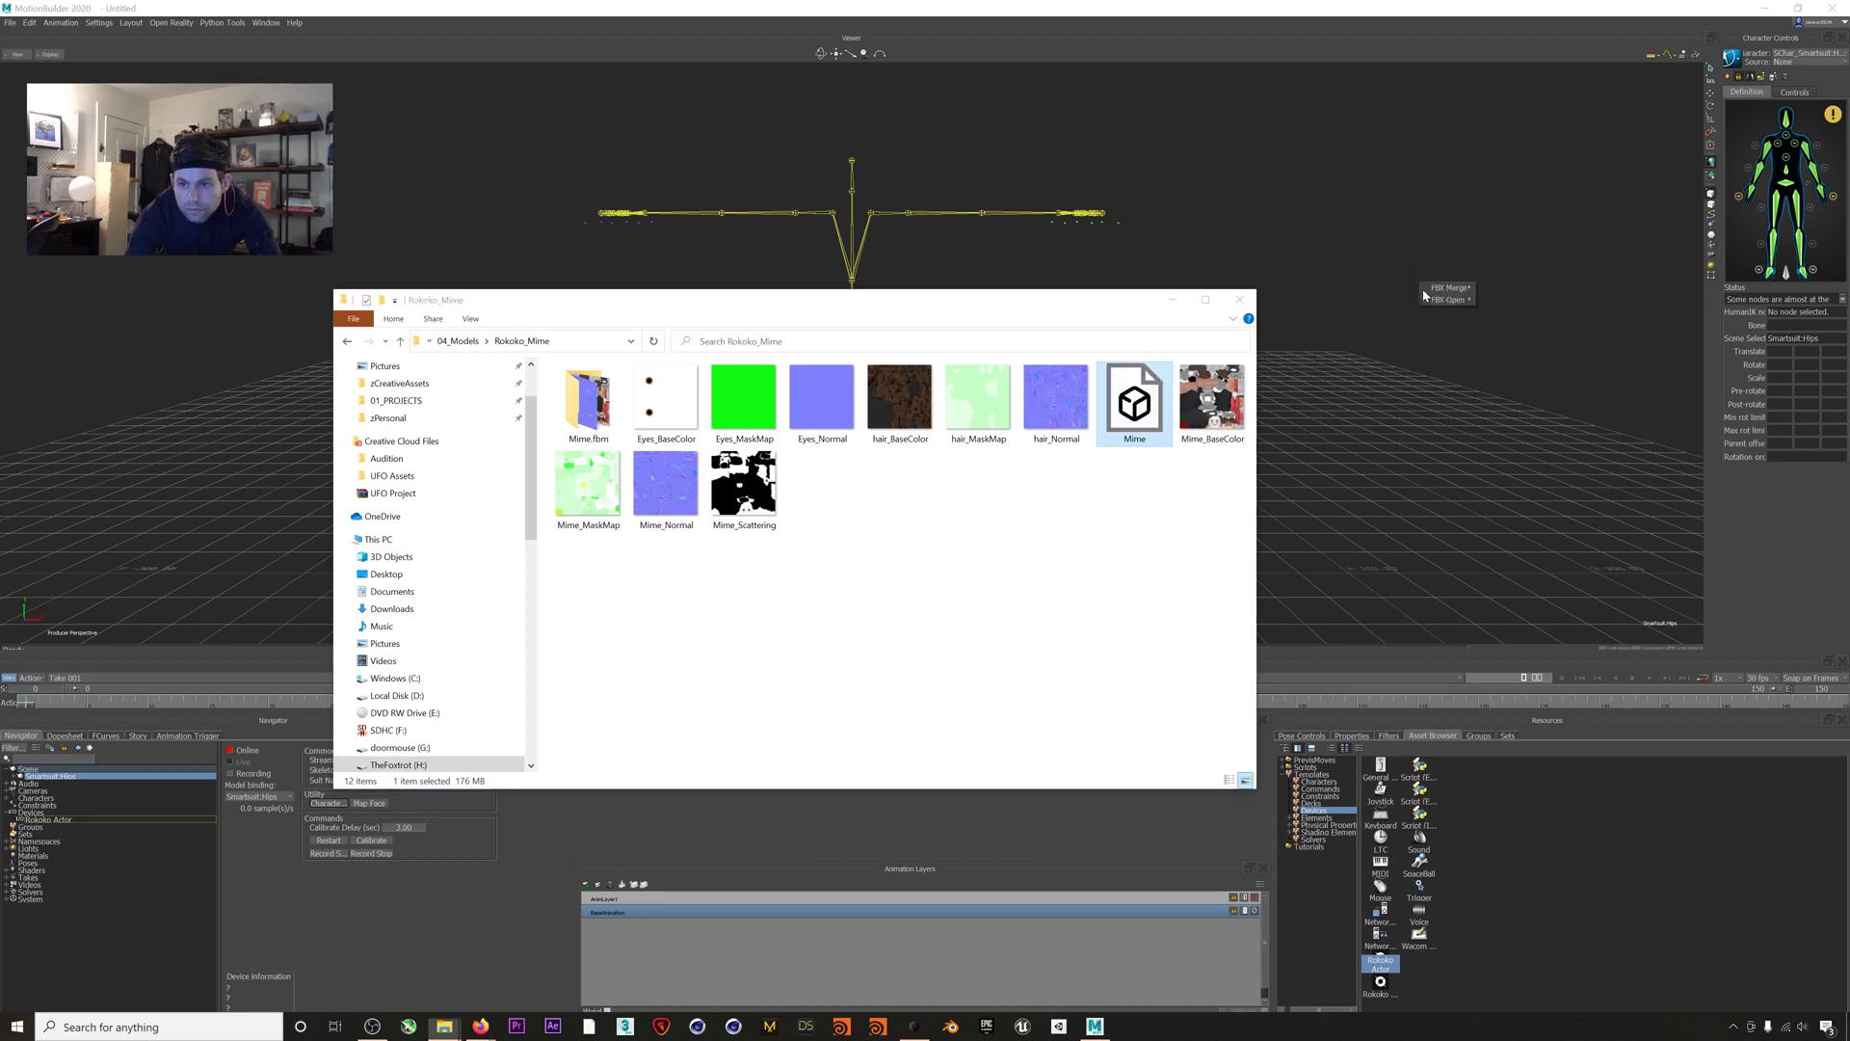
{"action": "mouse_move", "coordinate": [1437, 290]}
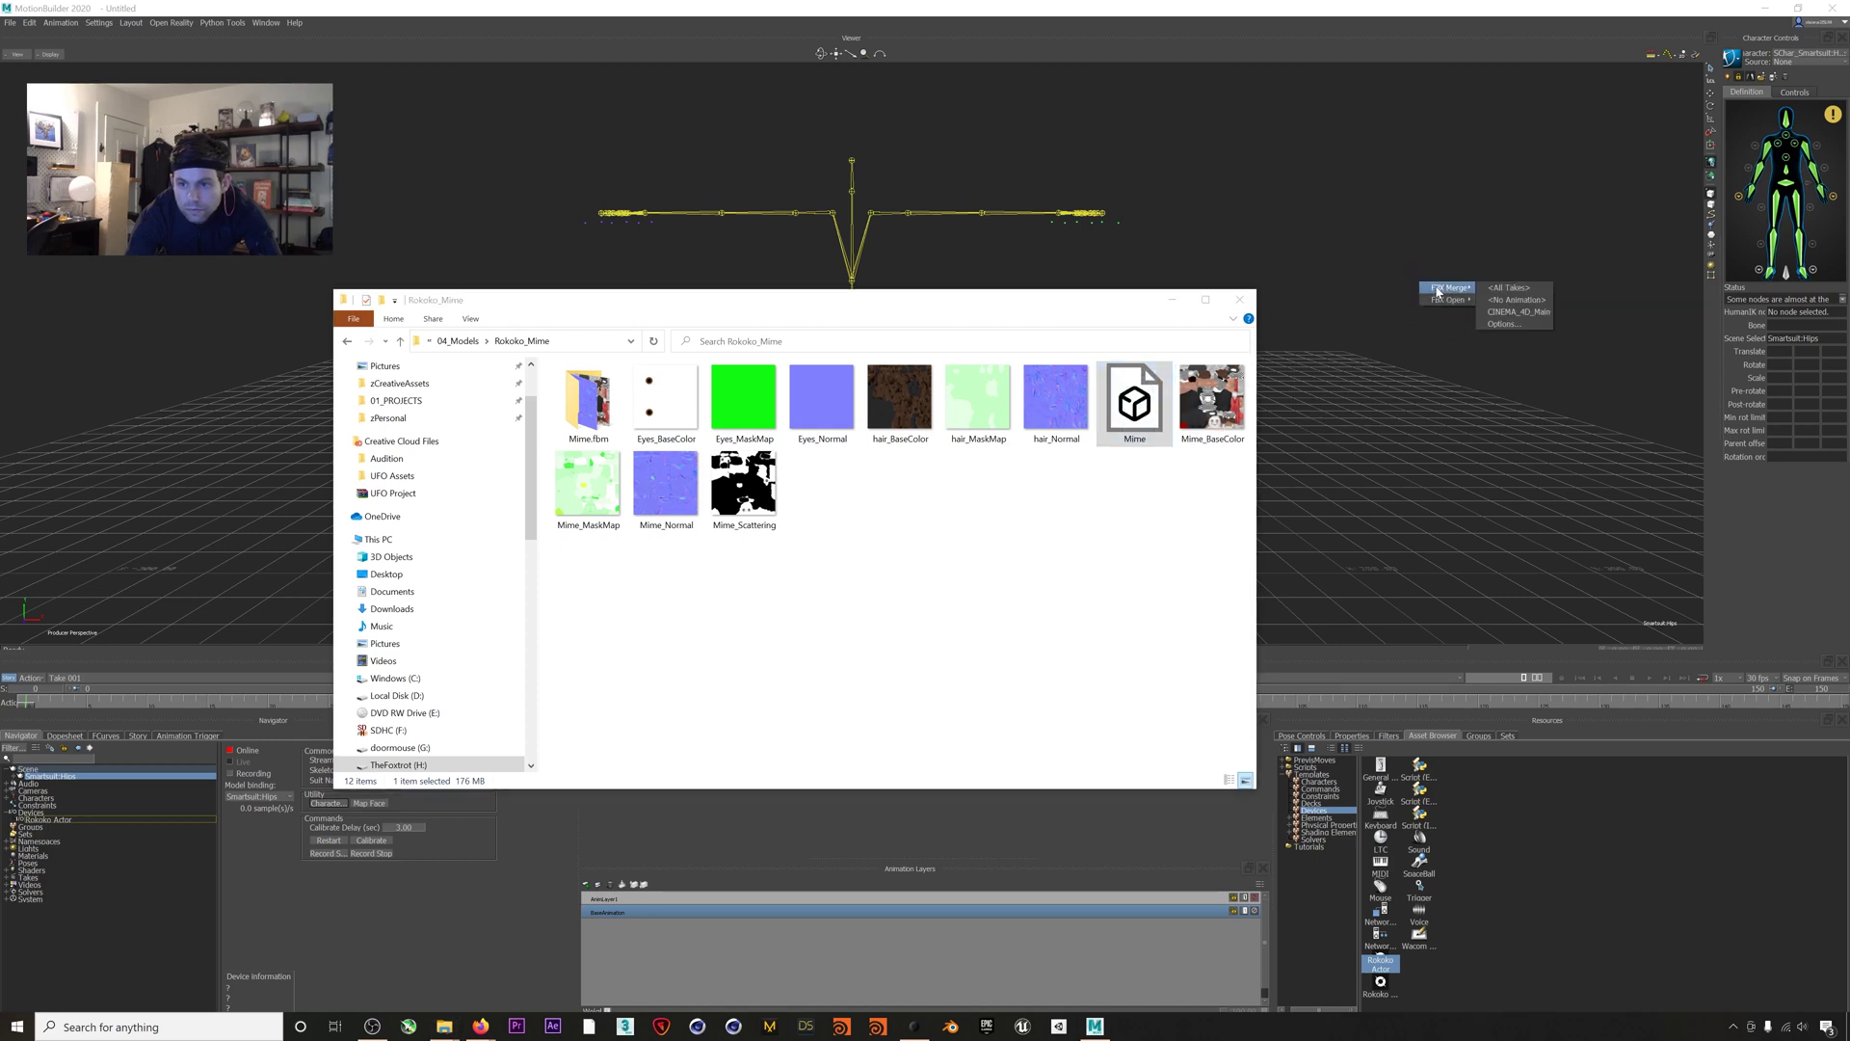
{"action": "left_click", "coordinate": [1523, 296]}
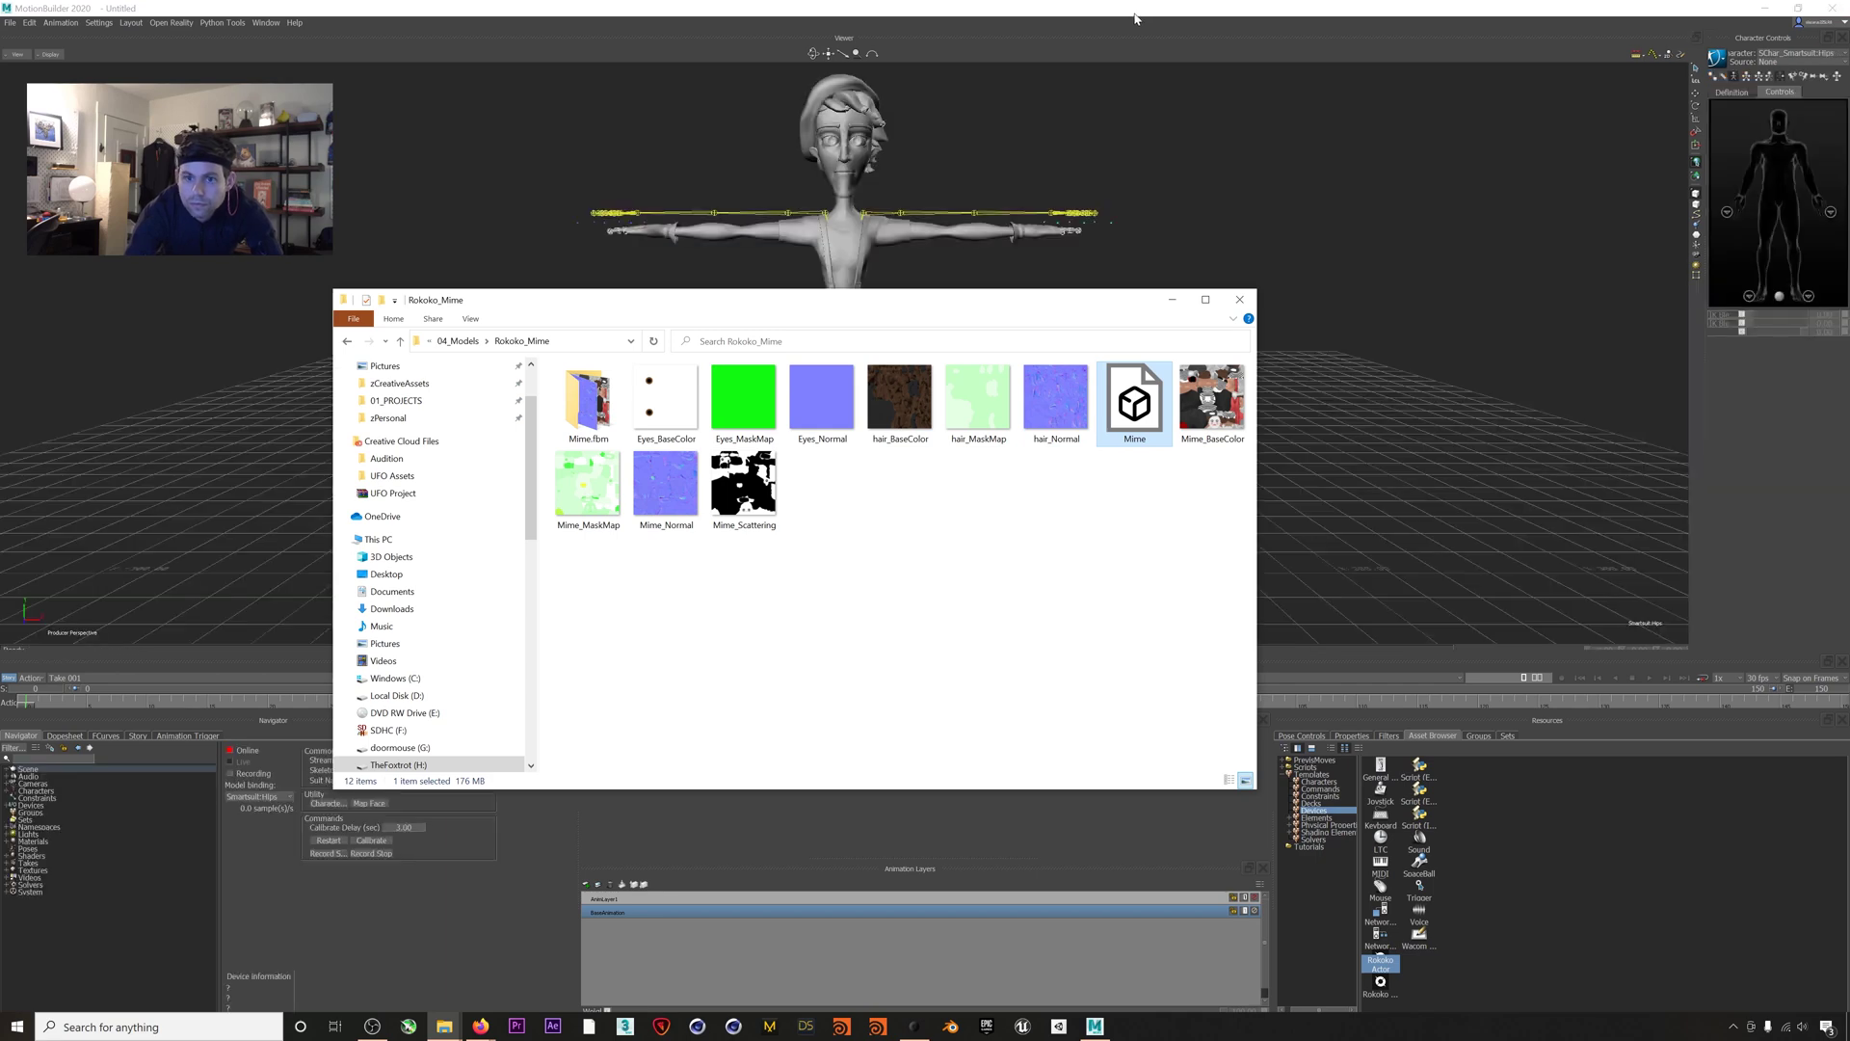
{"action": "left_click", "coordinate": [1134, 18]}
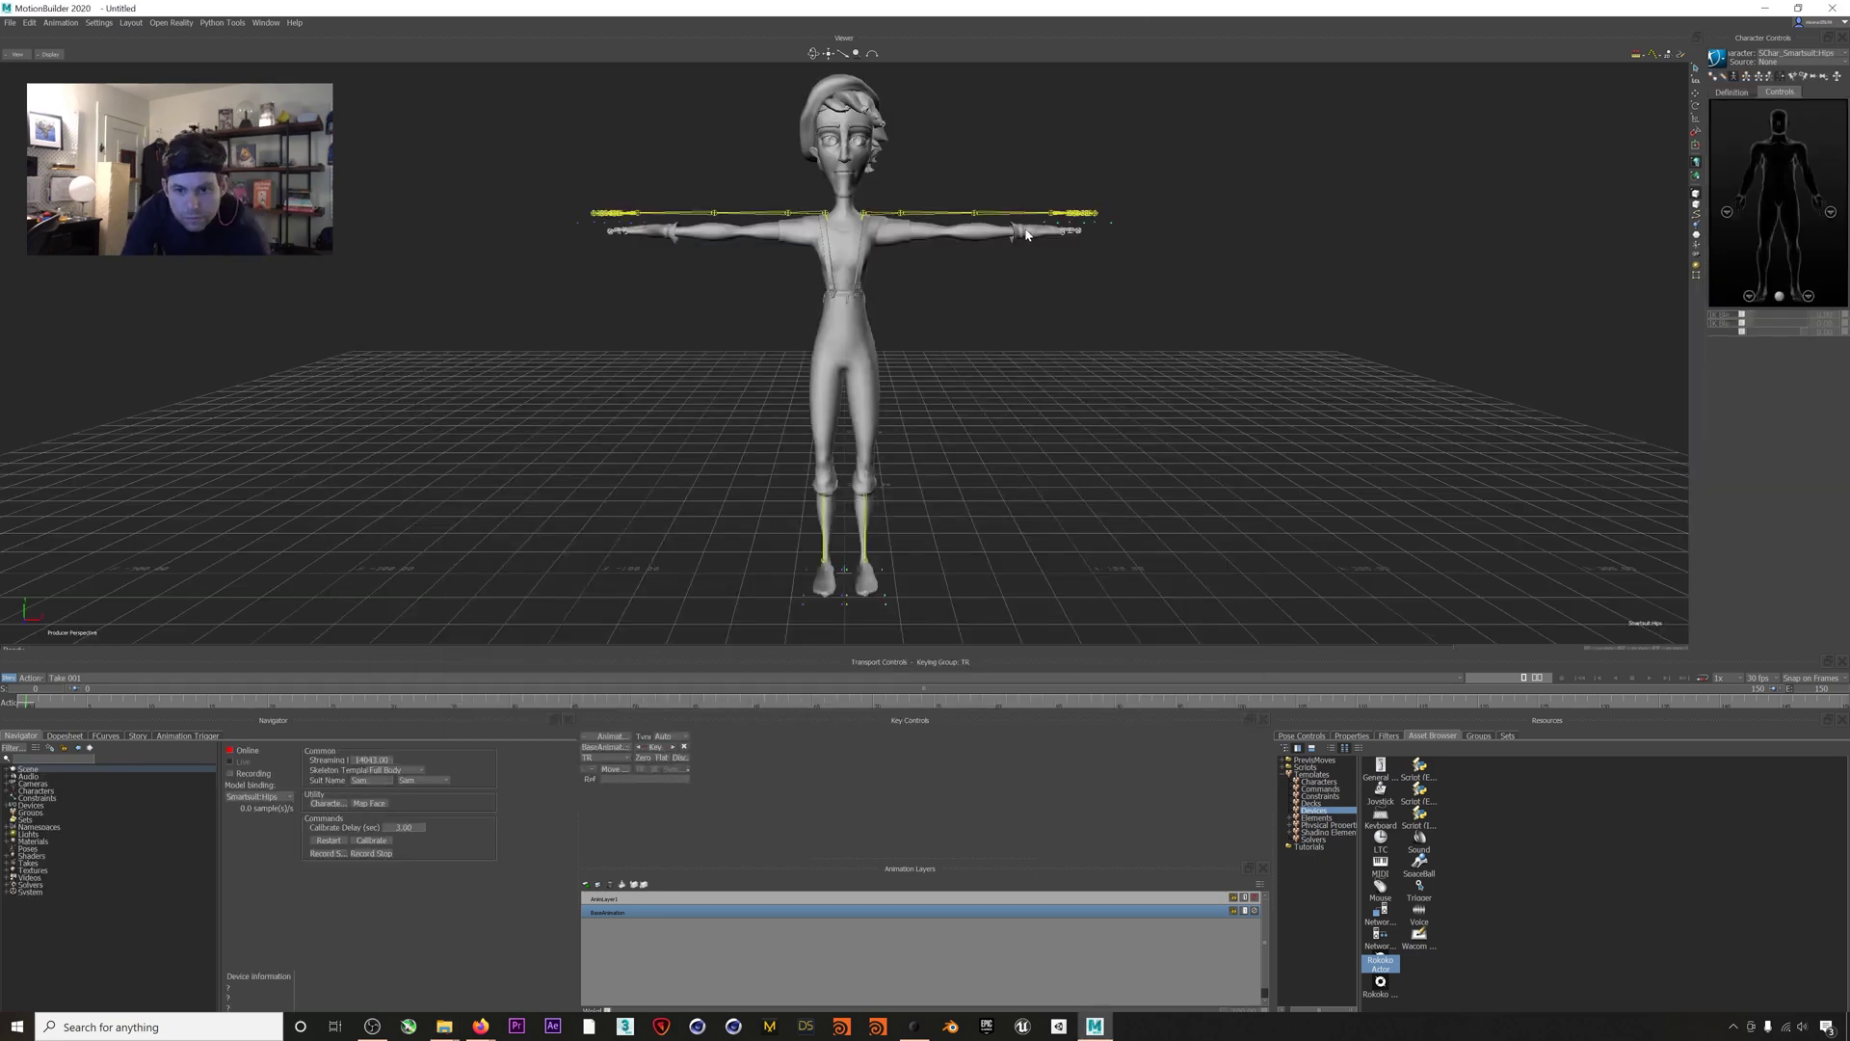
{"action": "left_click_drag", "start_coordinate": [1035, 231], "coordinate": [1128, 200]}
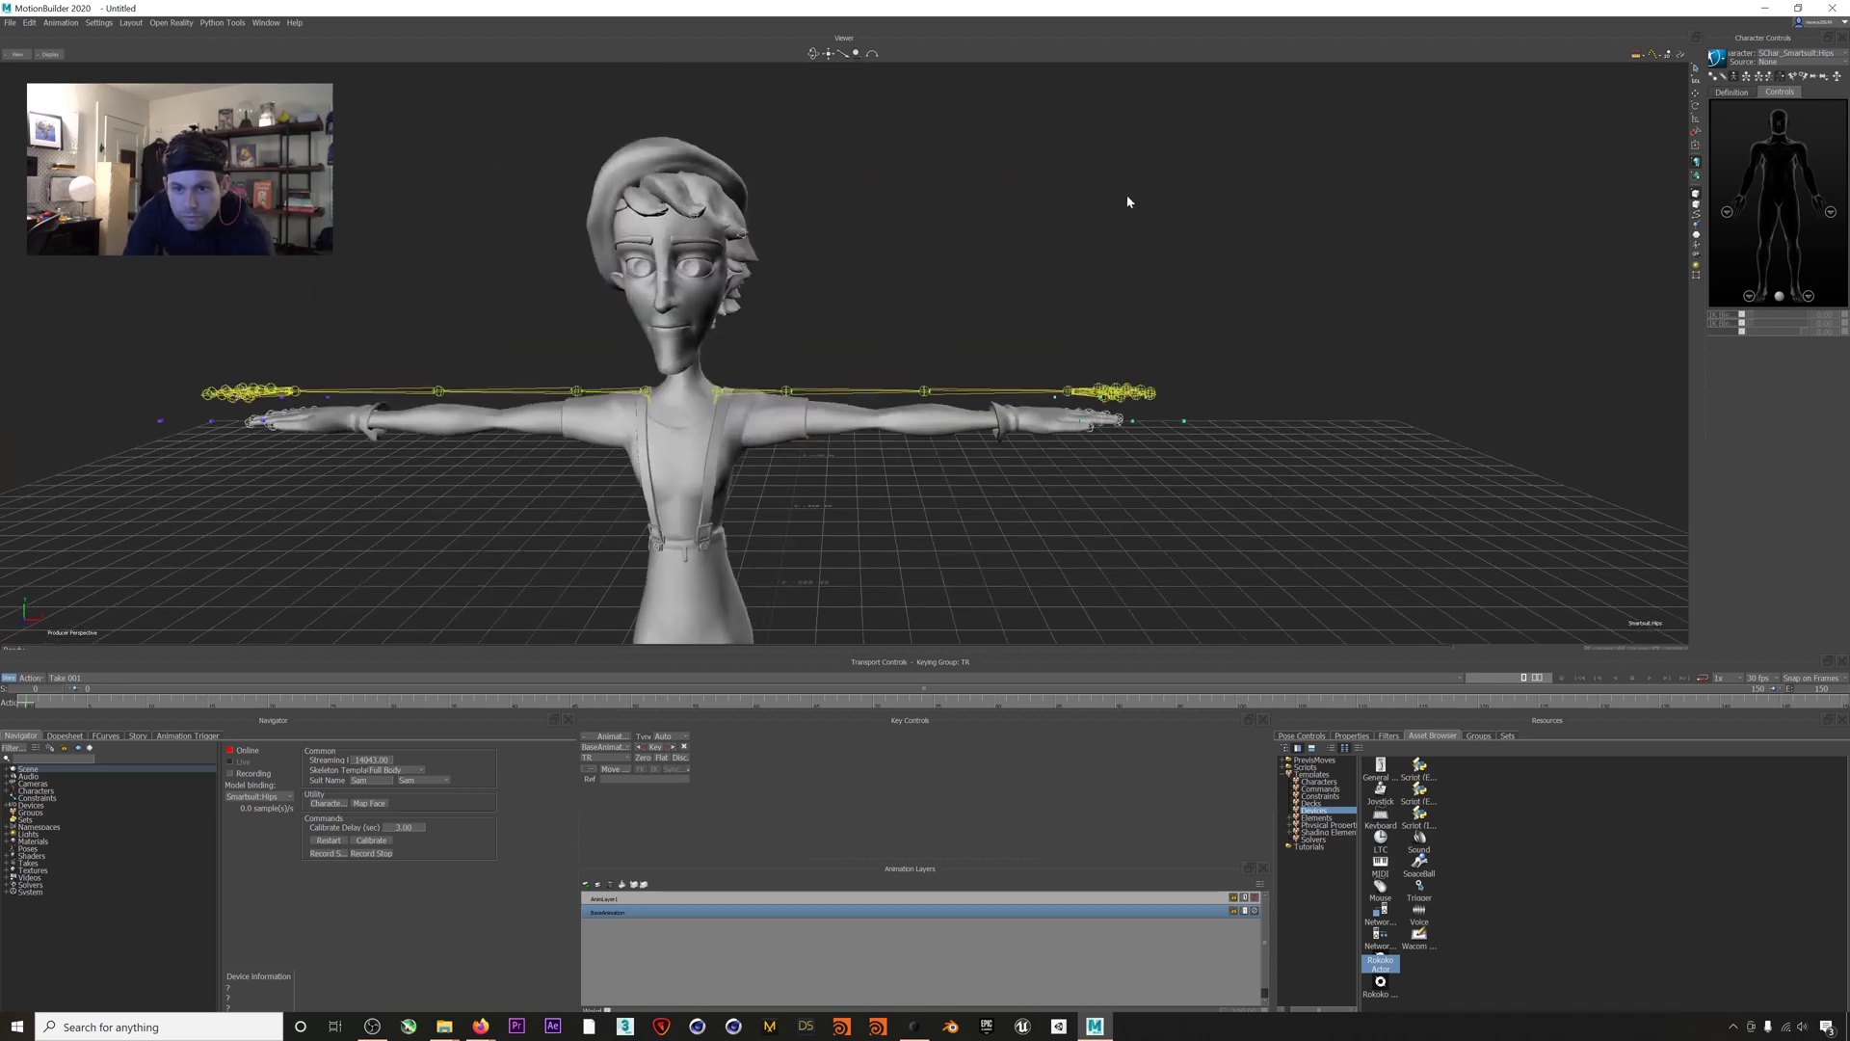
{"action": "left_click_drag", "start_coordinate": [1081, 405], "coordinate": [1058, 532]}
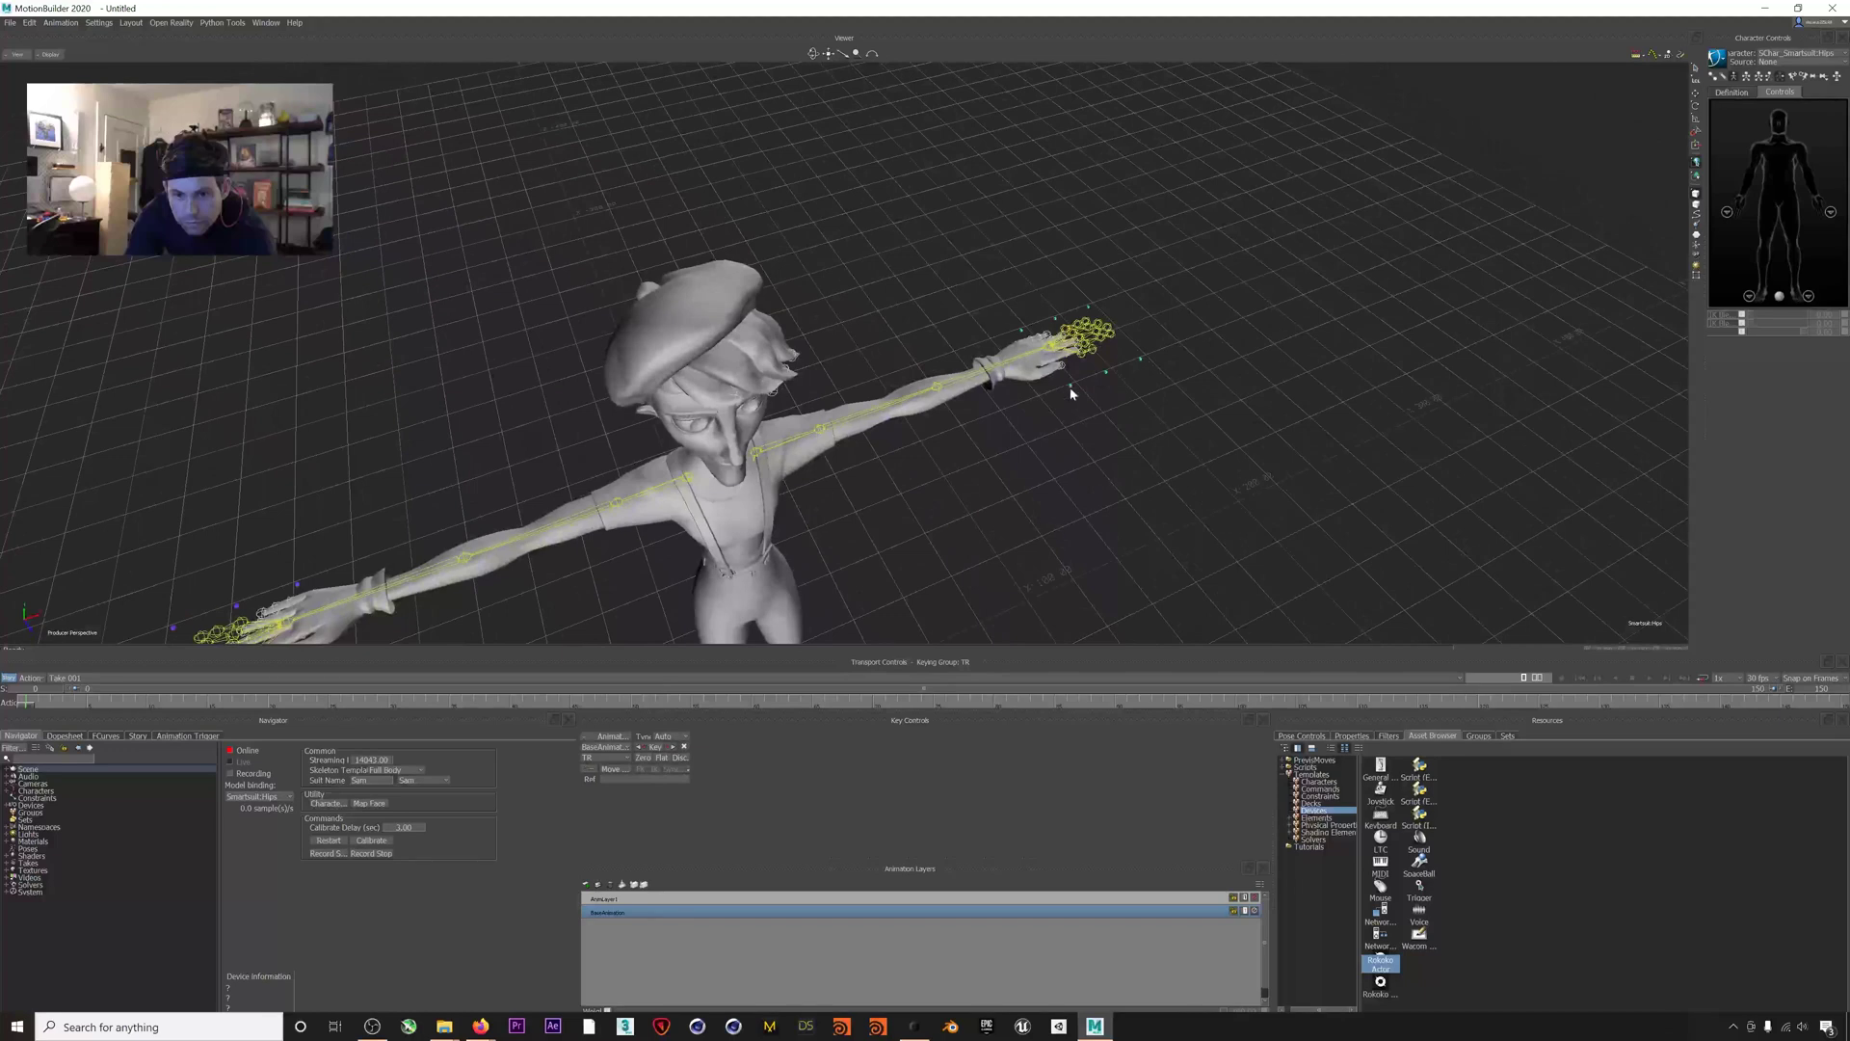
{"action": "left_click_drag", "start_coordinate": [1070, 393], "coordinate": [932, 486]}
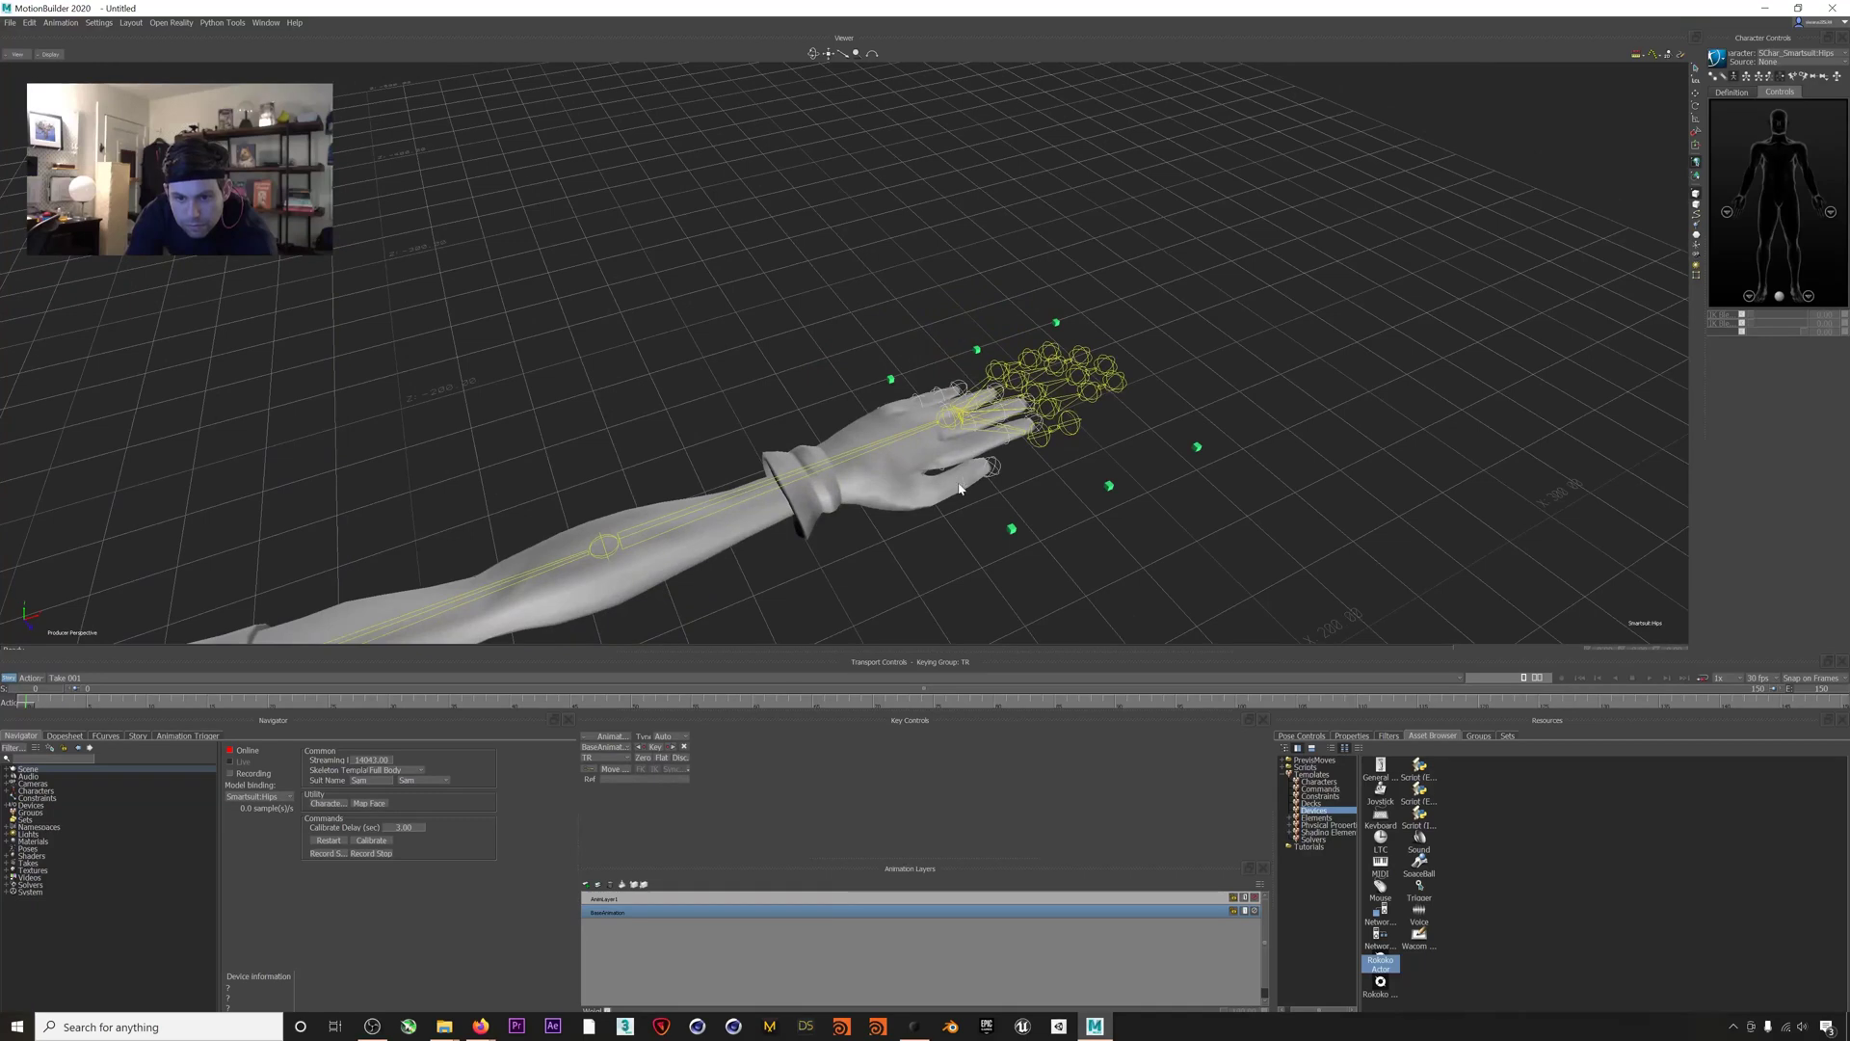
{"action": "left_click_drag", "start_coordinate": [875, 479], "coordinate": [847, 458]}
{"action": "key", "text": "a"}
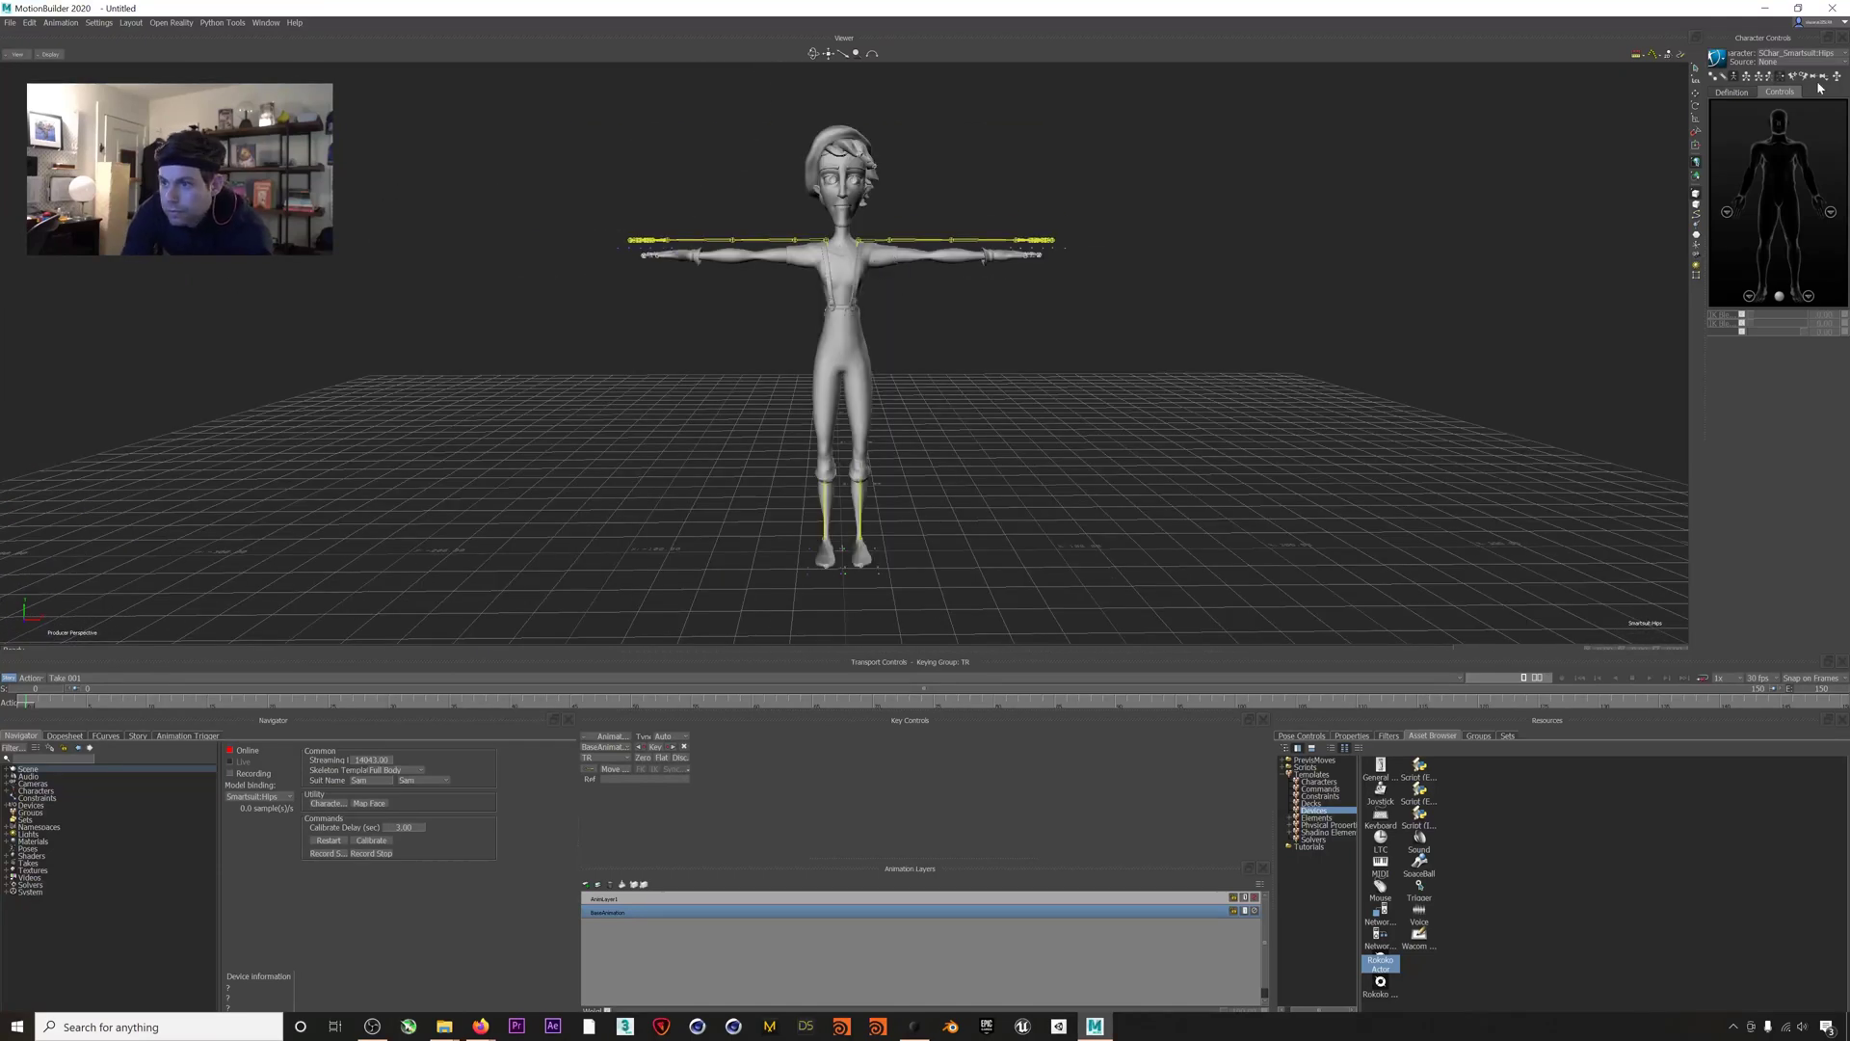
Set the active character to None, define a new skeleton, and map the Hips bone
{"action": "left_click", "coordinate": [1788, 54]}
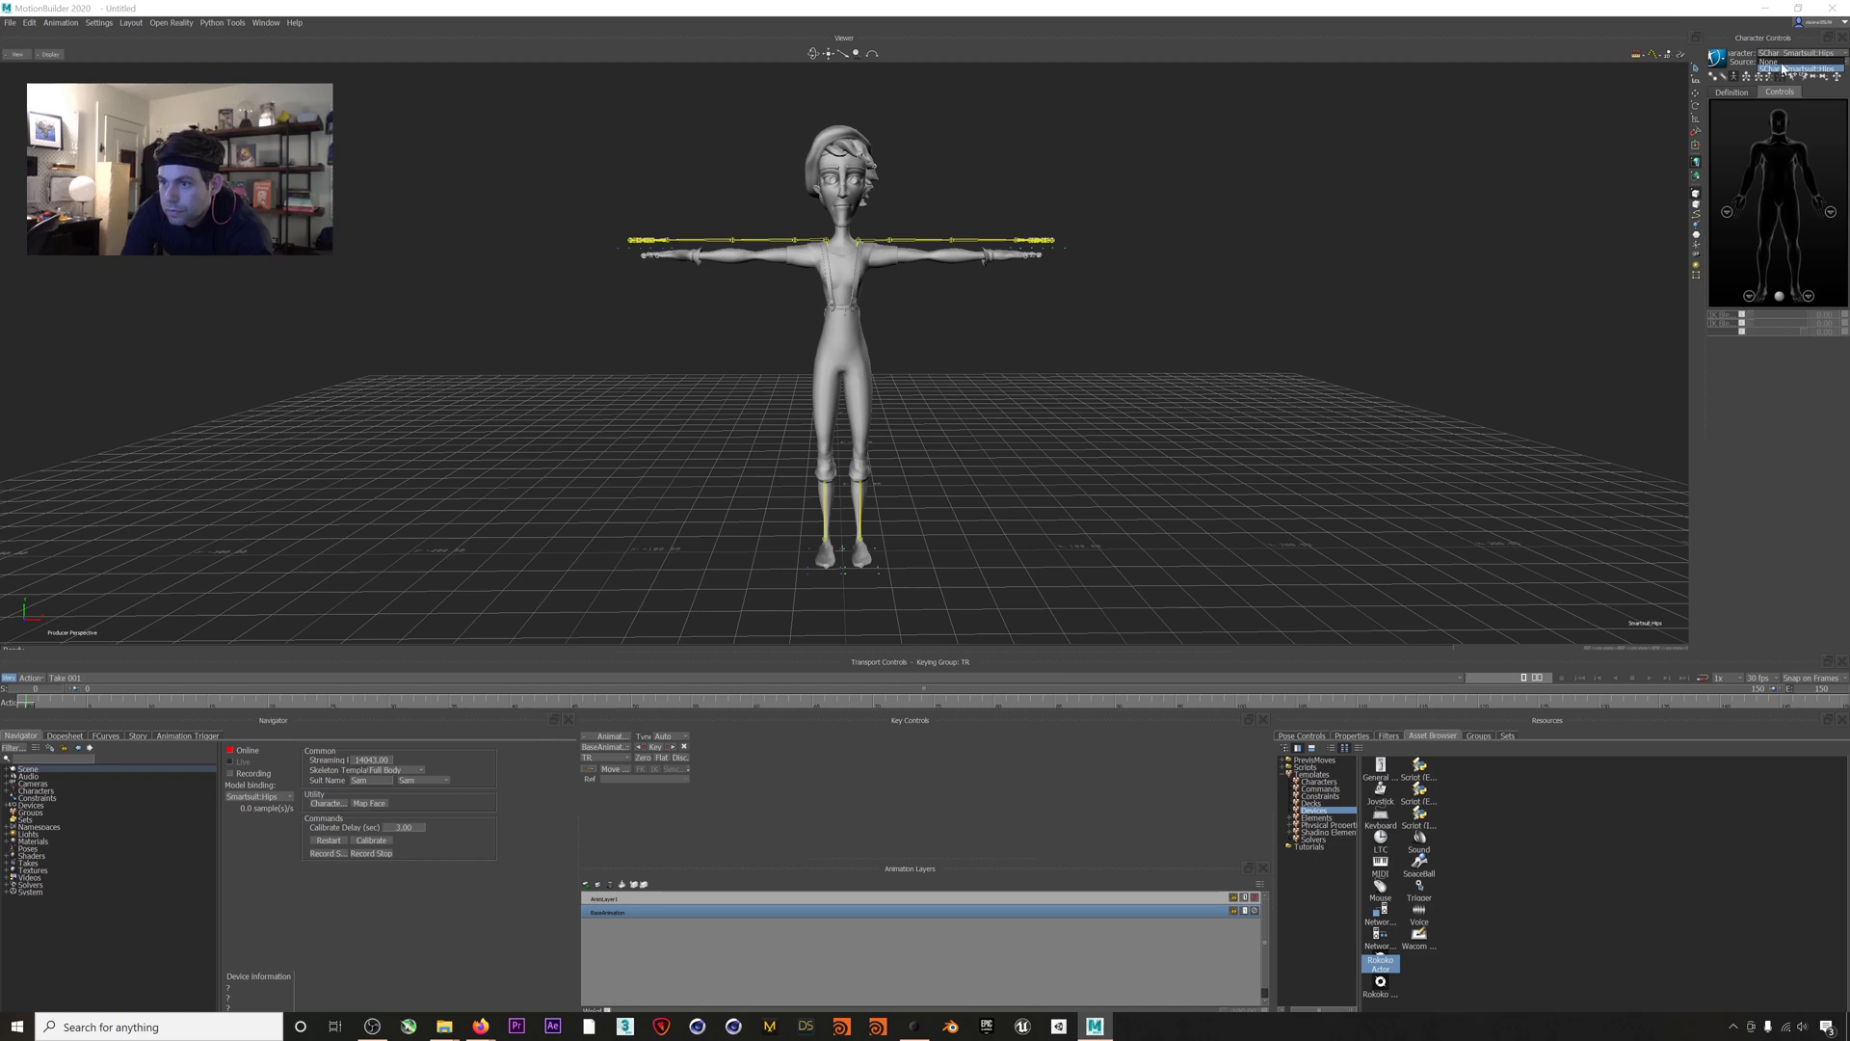
{"action": "left_click", "coordinate": [1772, 63]}
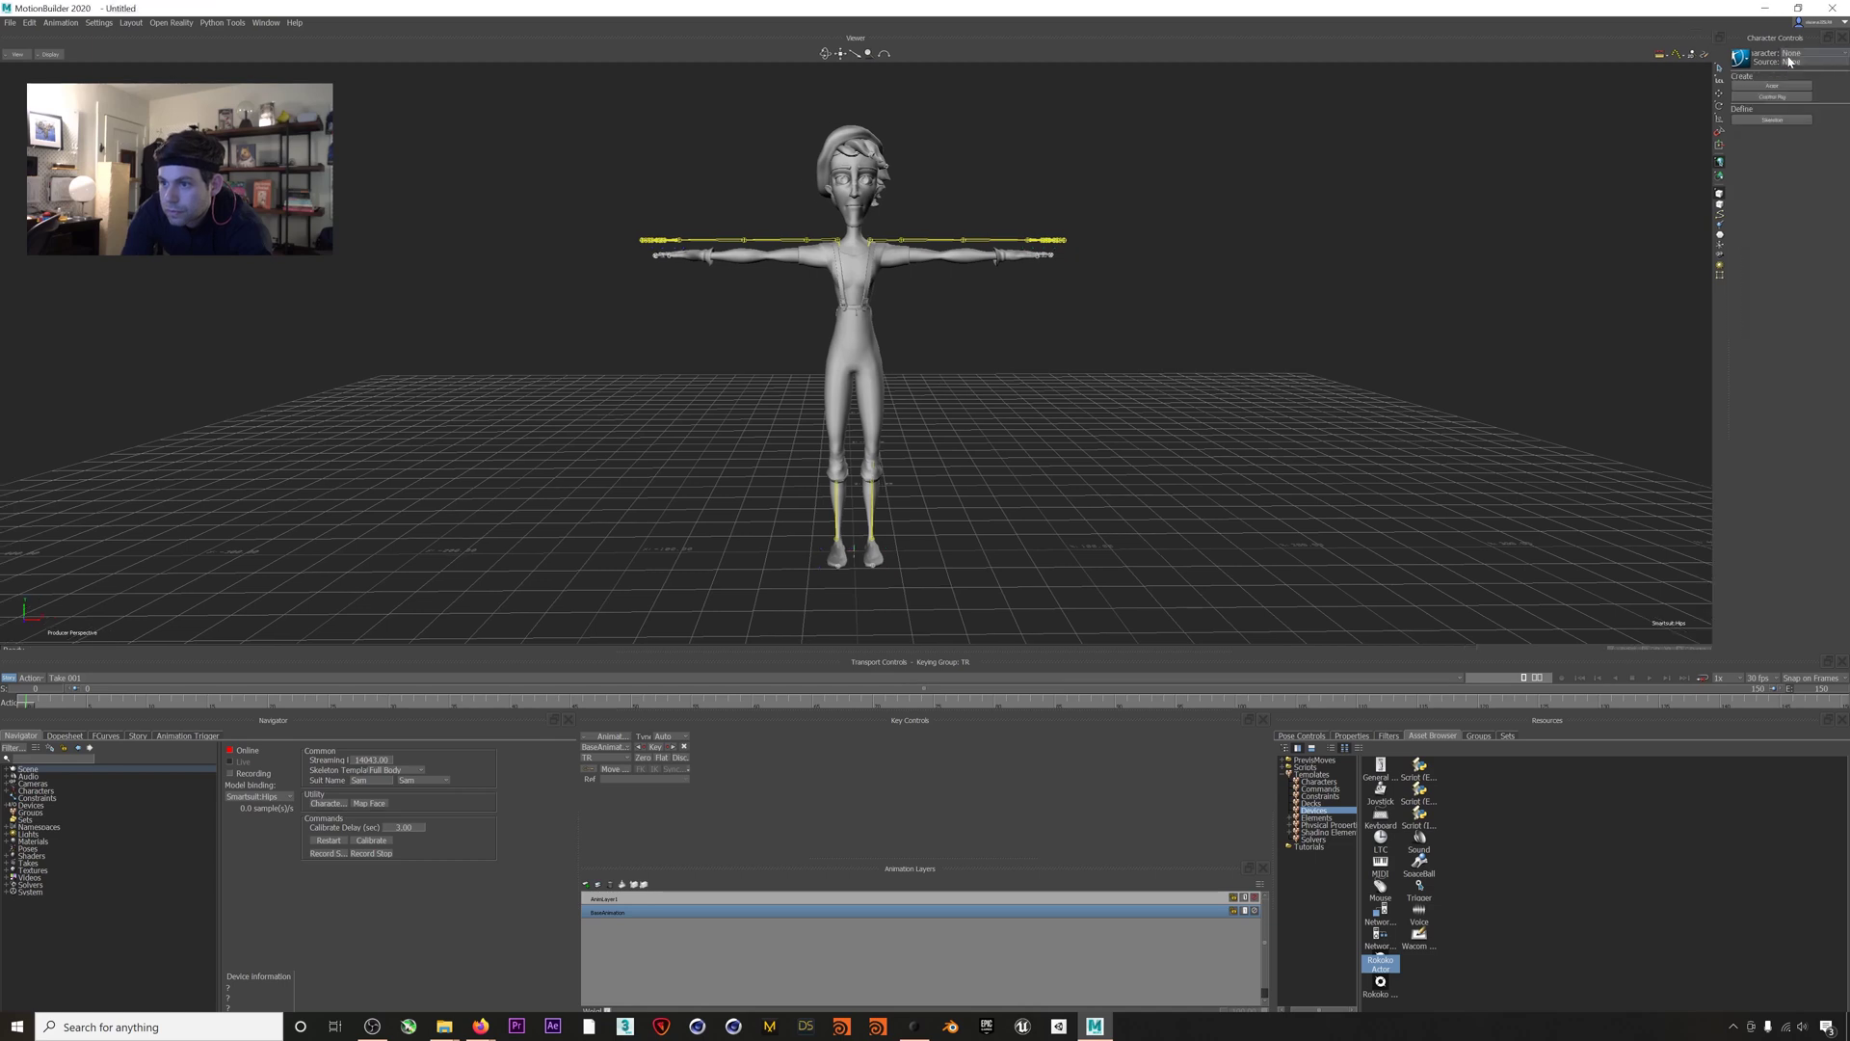
{"action": "left_click", "coordinate": [1772, 120]}
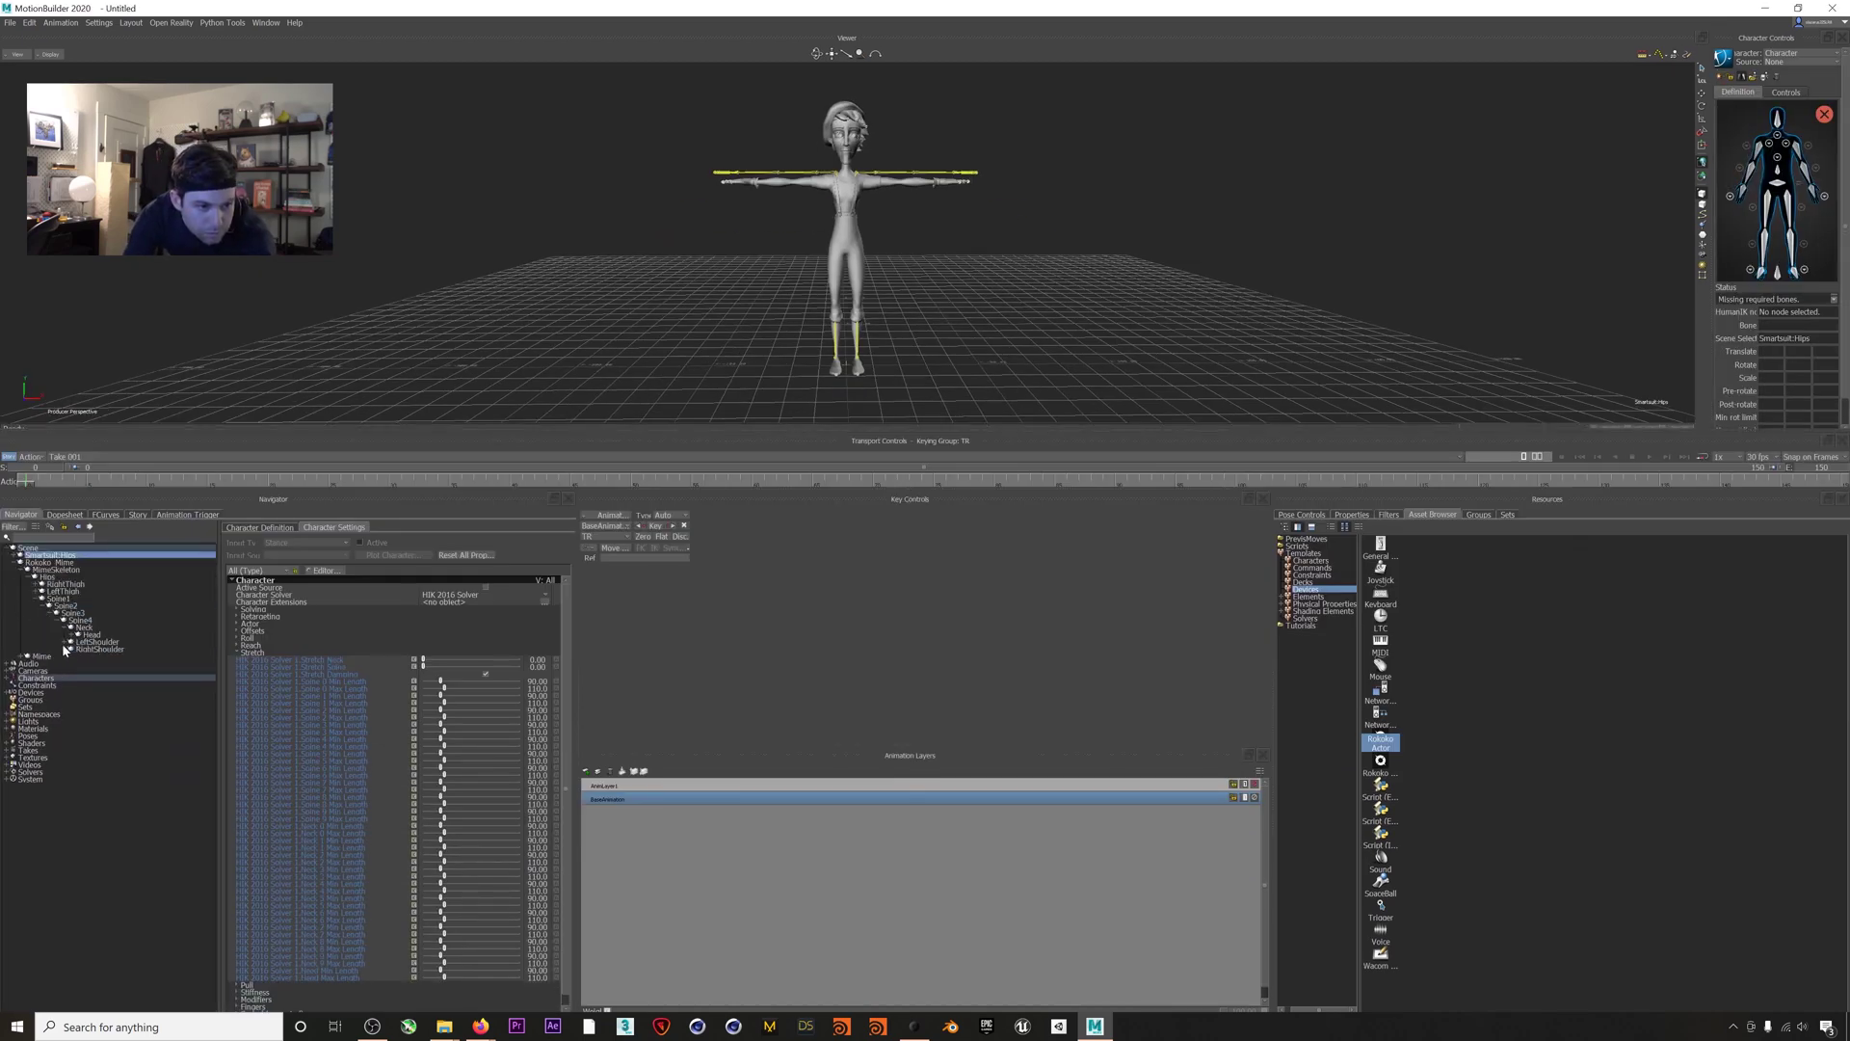
{"action": "left_click", "coordinate": [66, 647]}
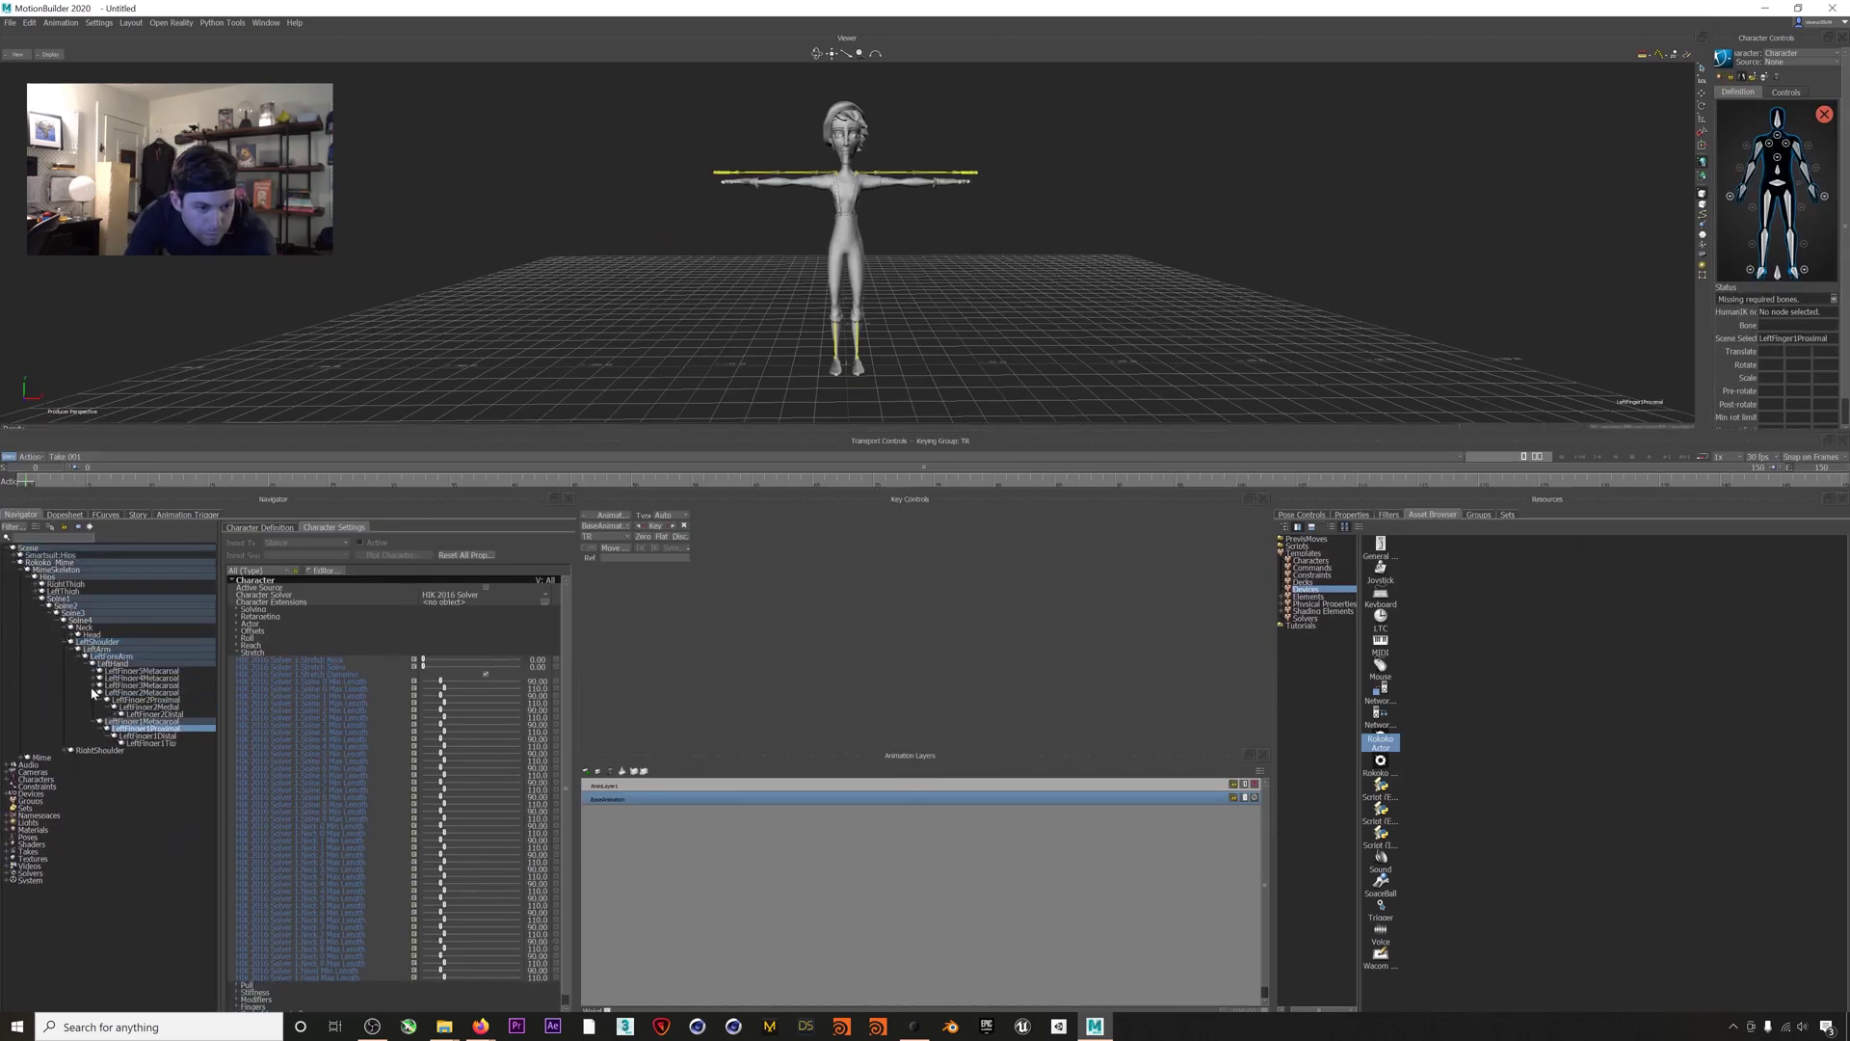
{"action": "left_click", "coordinate": [86, 577]}
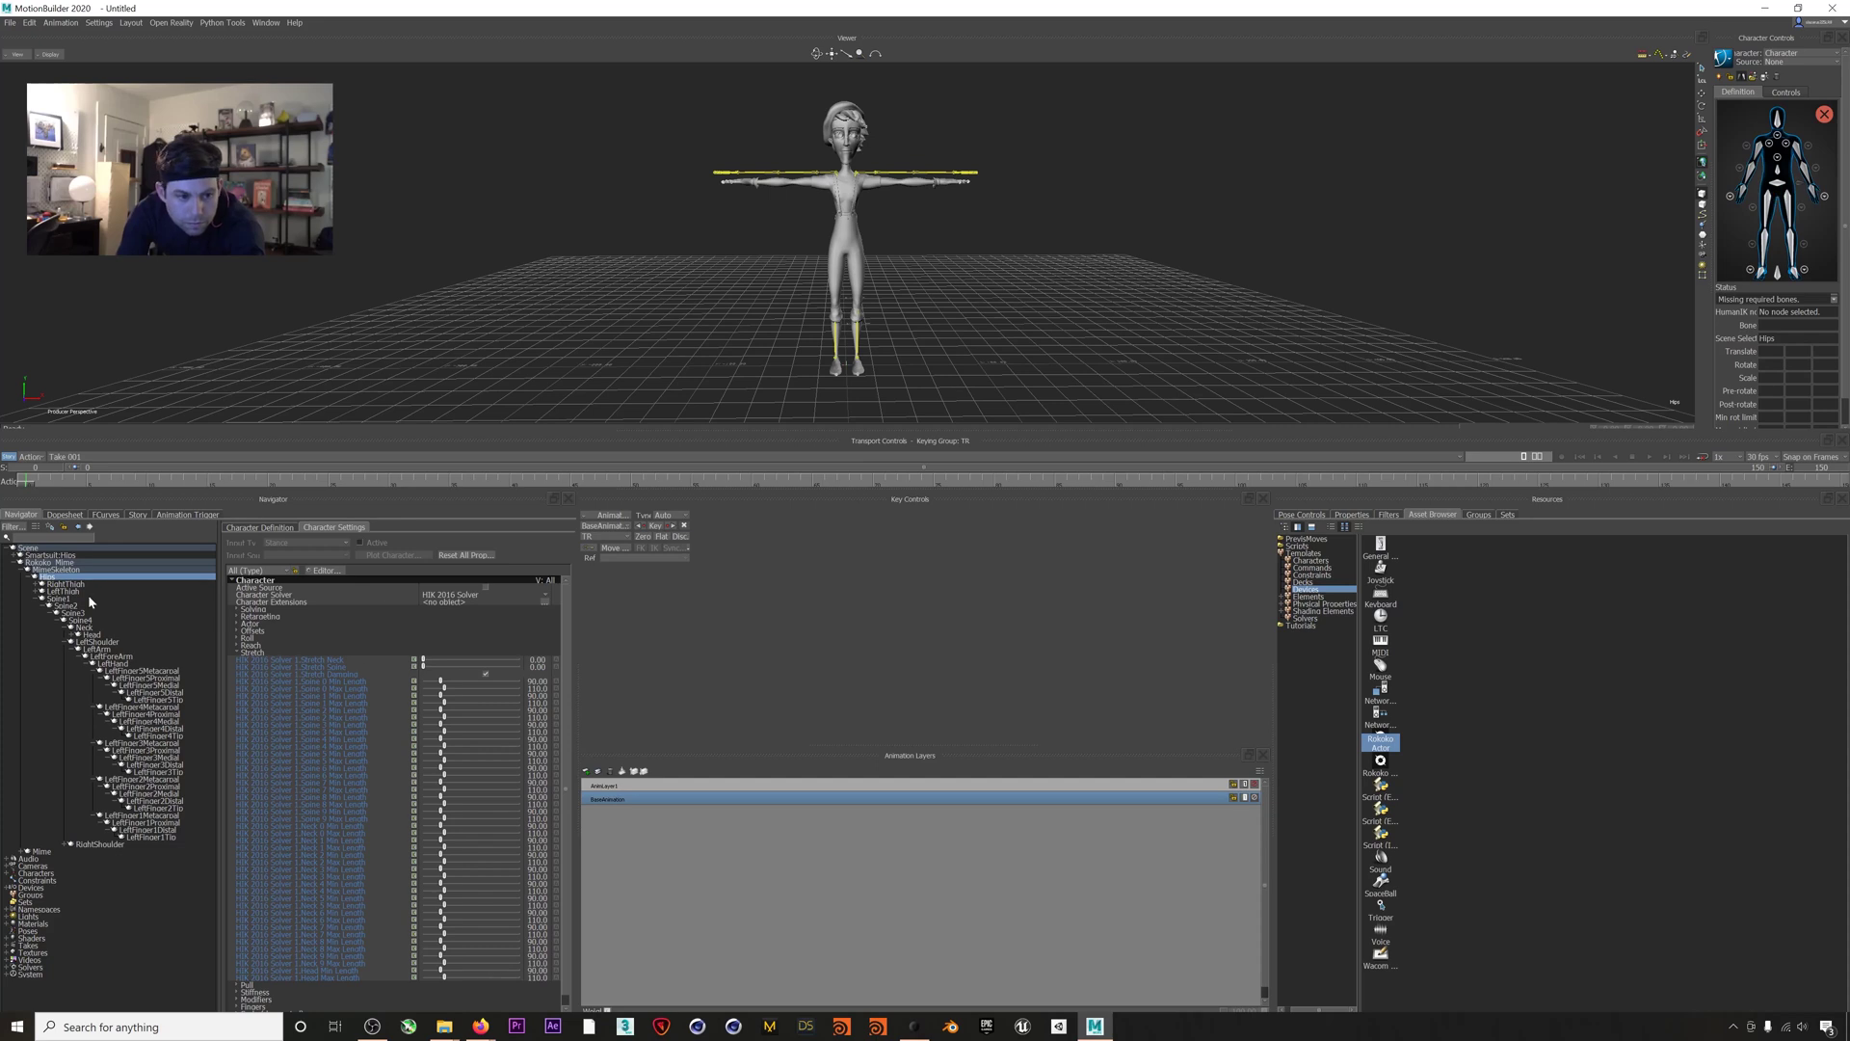
{"action": "left_click", "coordinate": [1778, 191]}
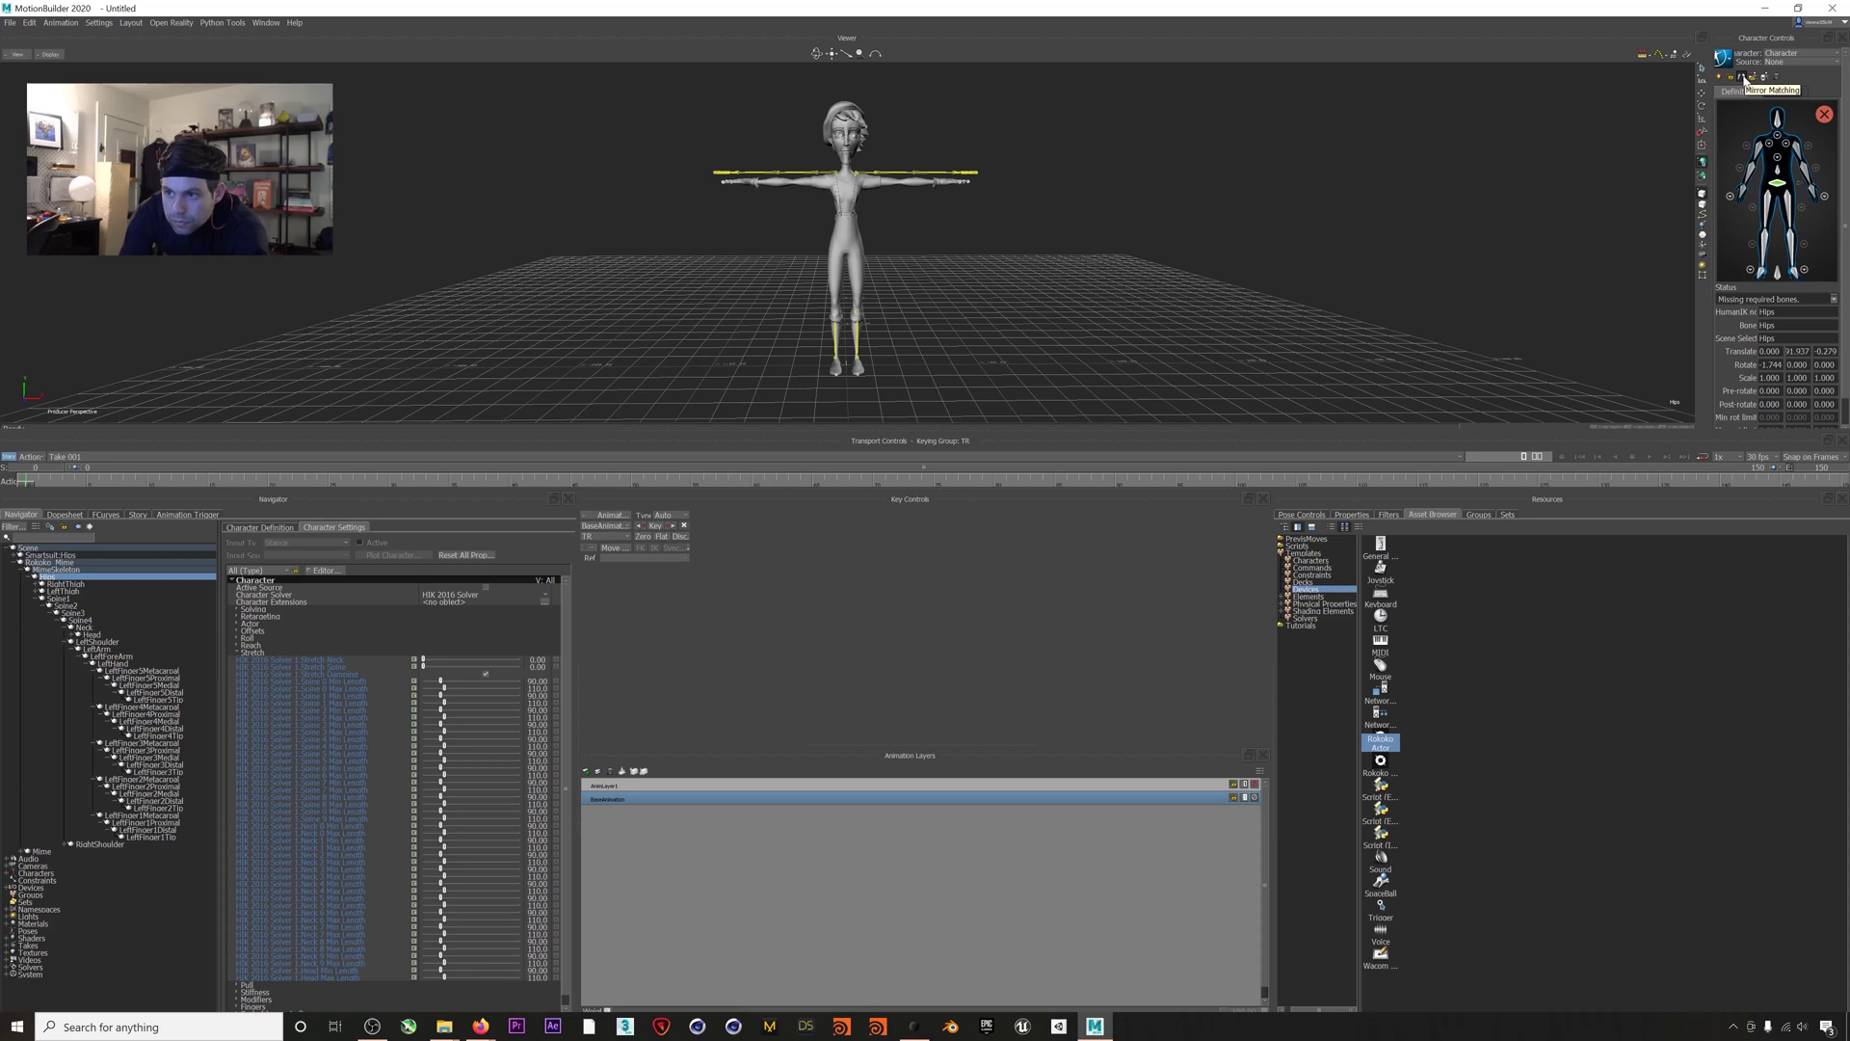
Map the Spine2, Head, LeftArm and LeftFoot bones until the characterization is valid
{"action": "left_click", "coordinate": [1778, 181]}
{"action": "left_click", "coordinate": [1778, 171]}
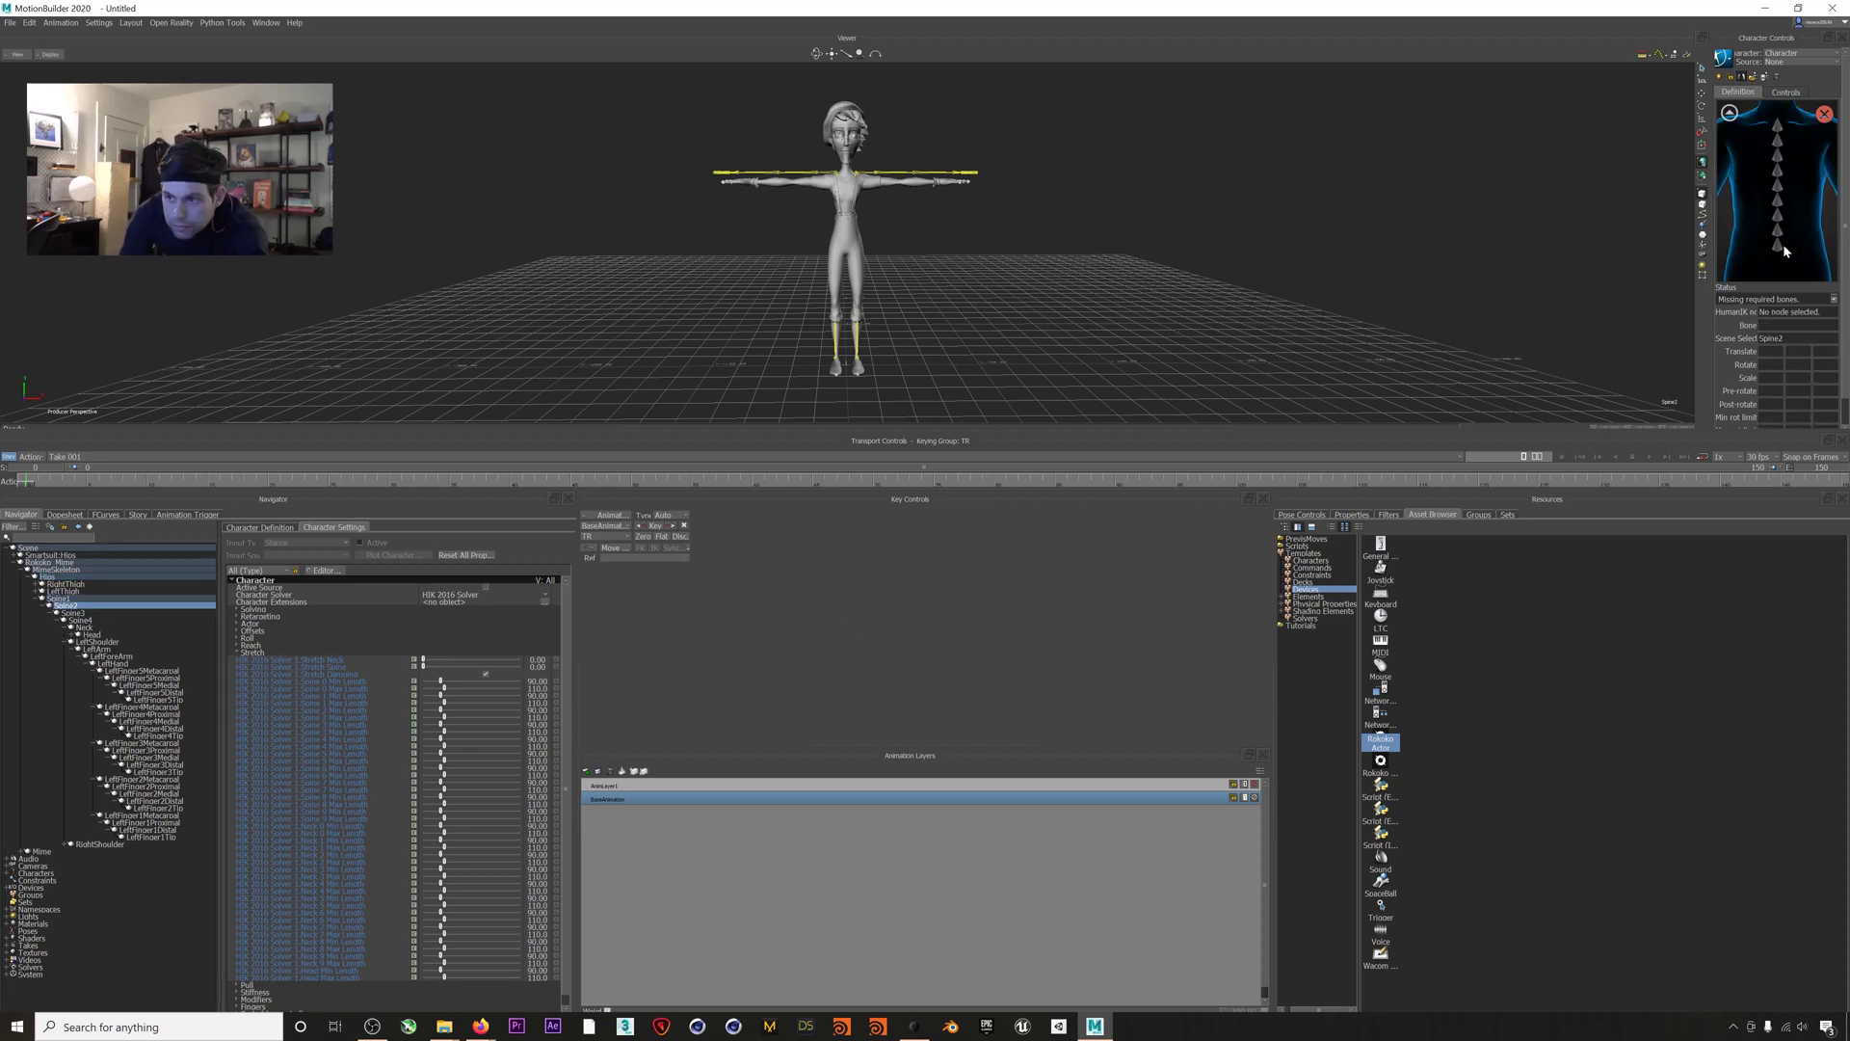
{"action": "left_click", "coordinate": [1779, 232]}
{"action": "right_click", "coordinate": [1791, 232]}
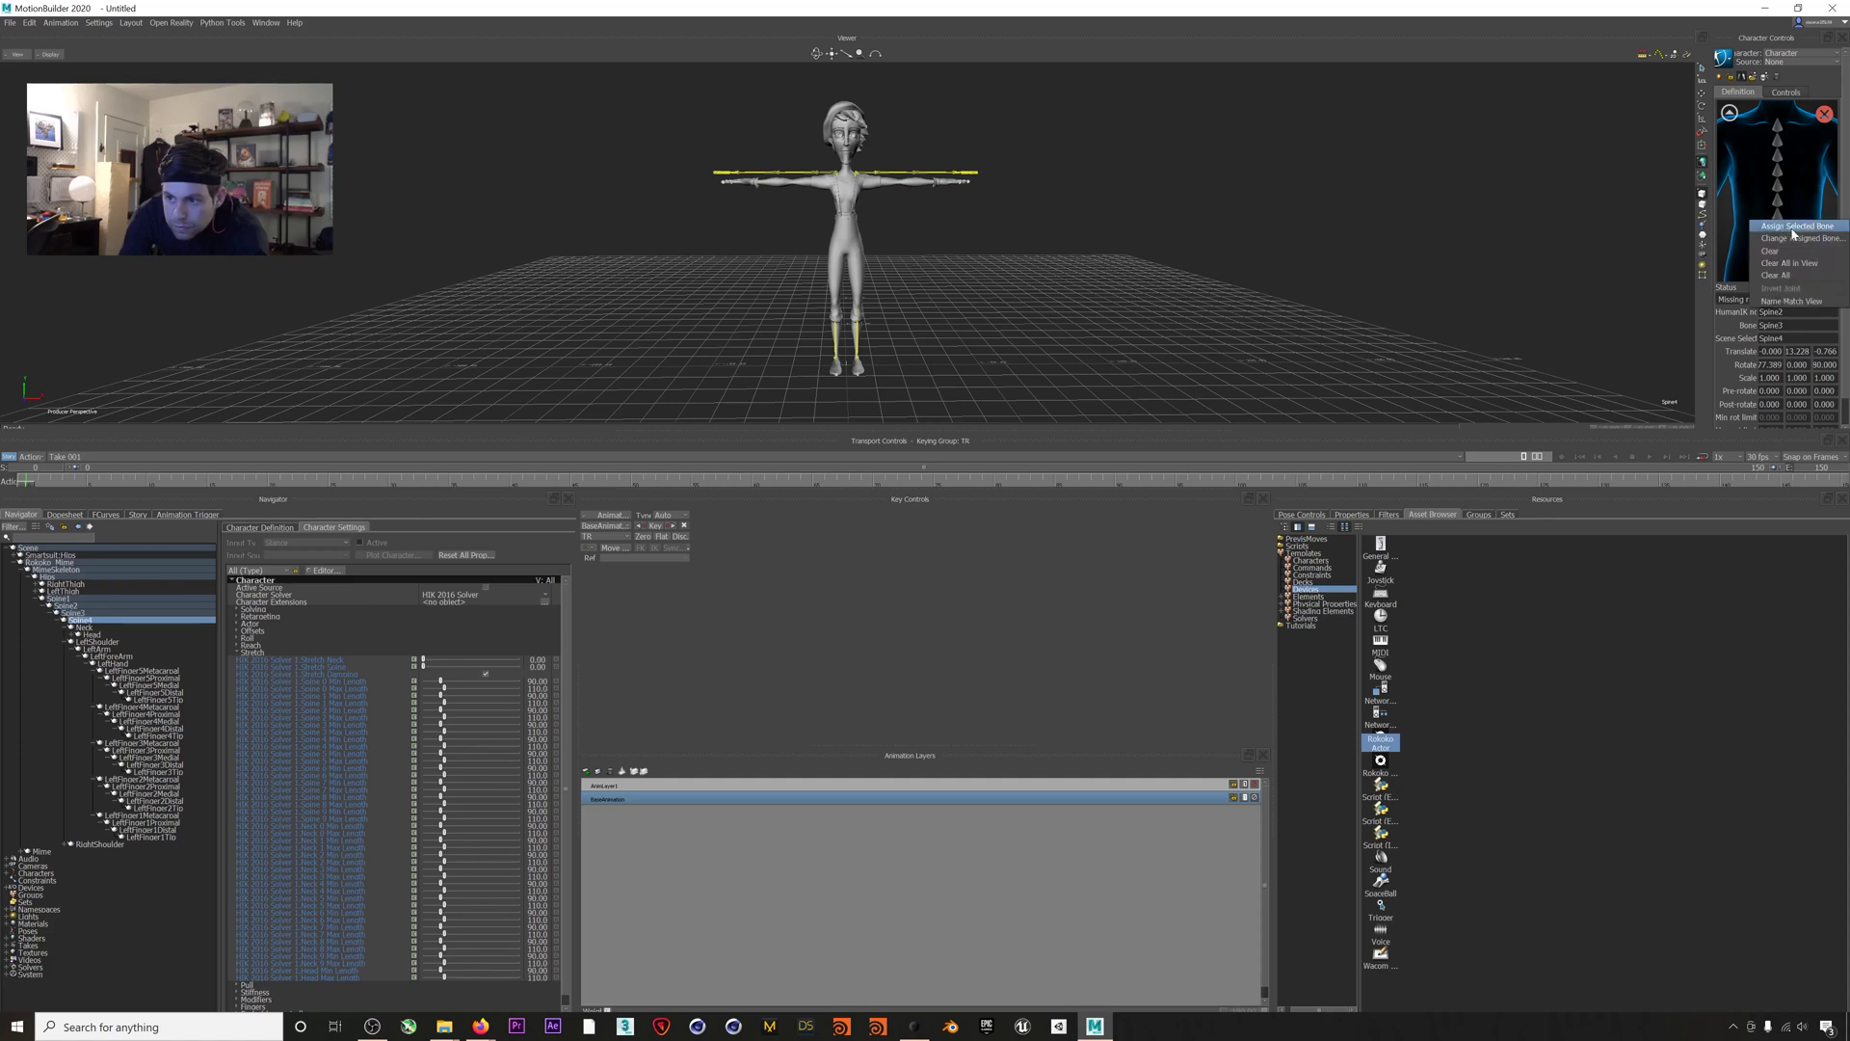
{"action": "left_click", "coordinate": [1793, 225]}
{"action": "left_click", "coordinate": [1730, 113]}
{"action": "left_click", "coordinate": [1777, 117]}
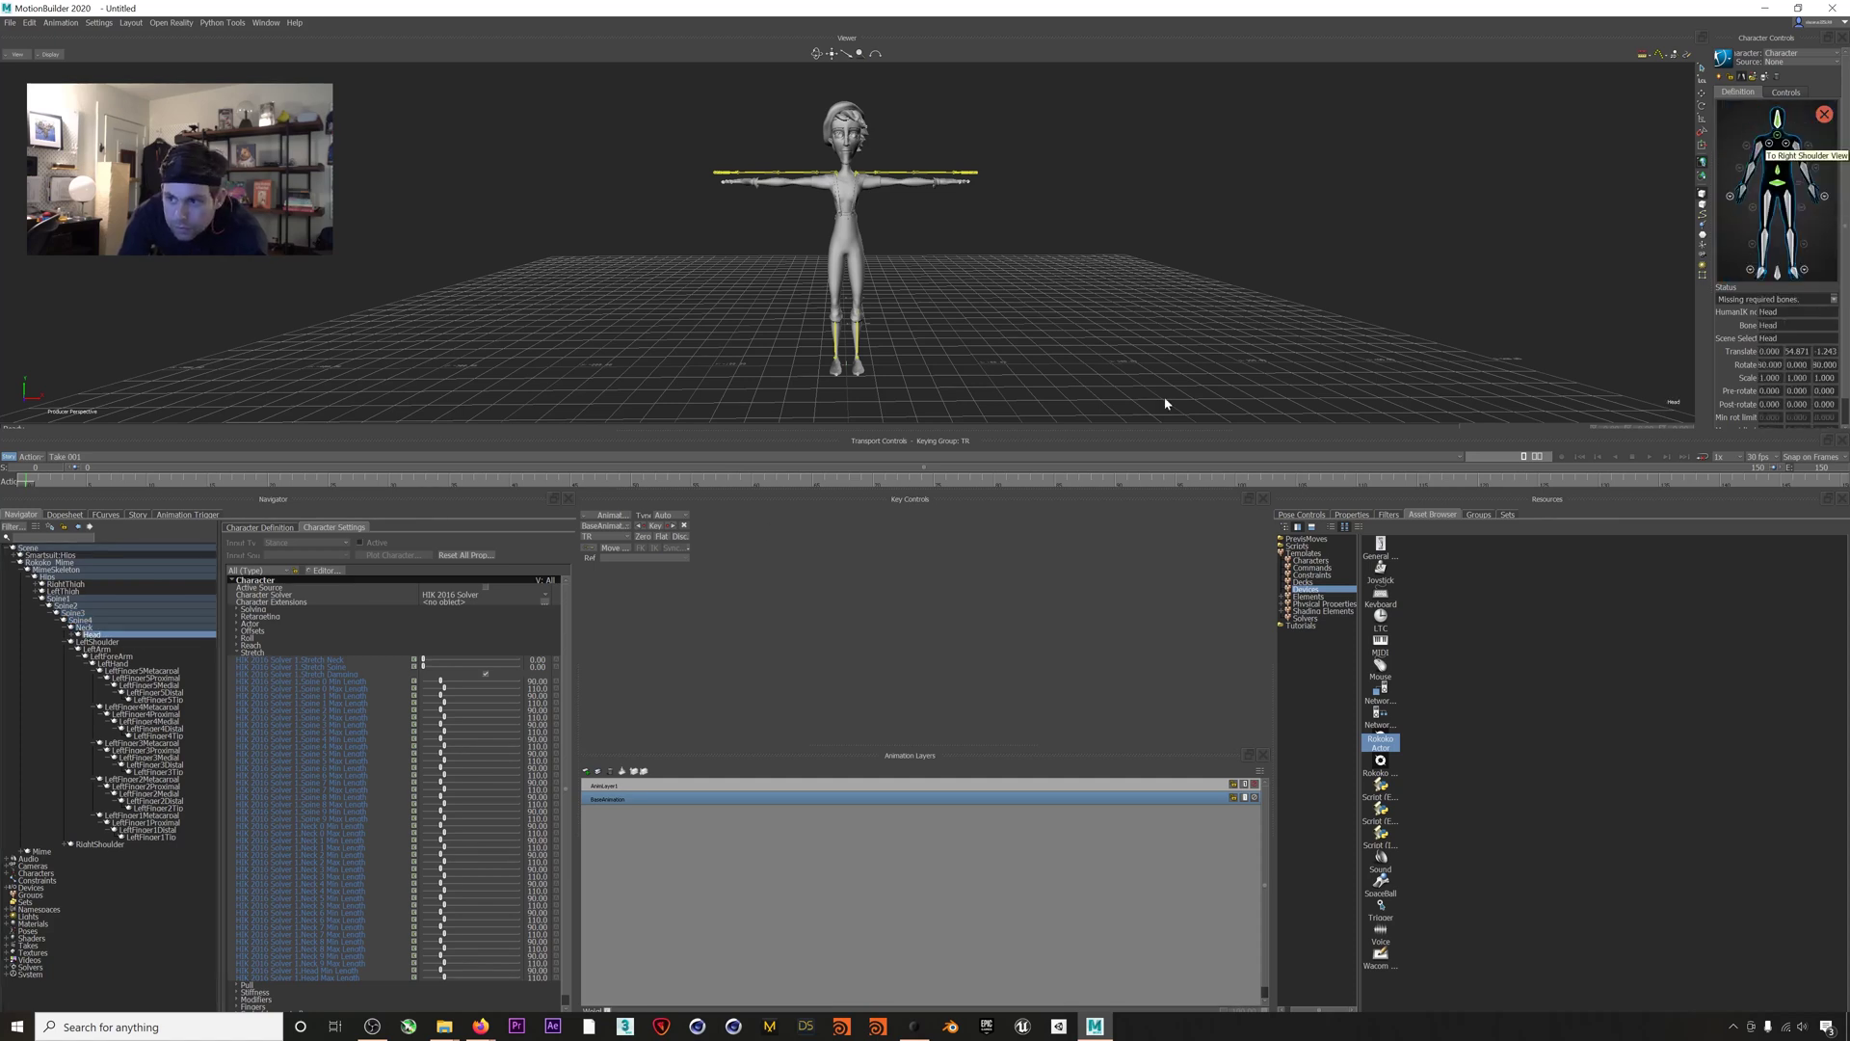
{"action": "left_click", "coordinate": [1798, 149]}
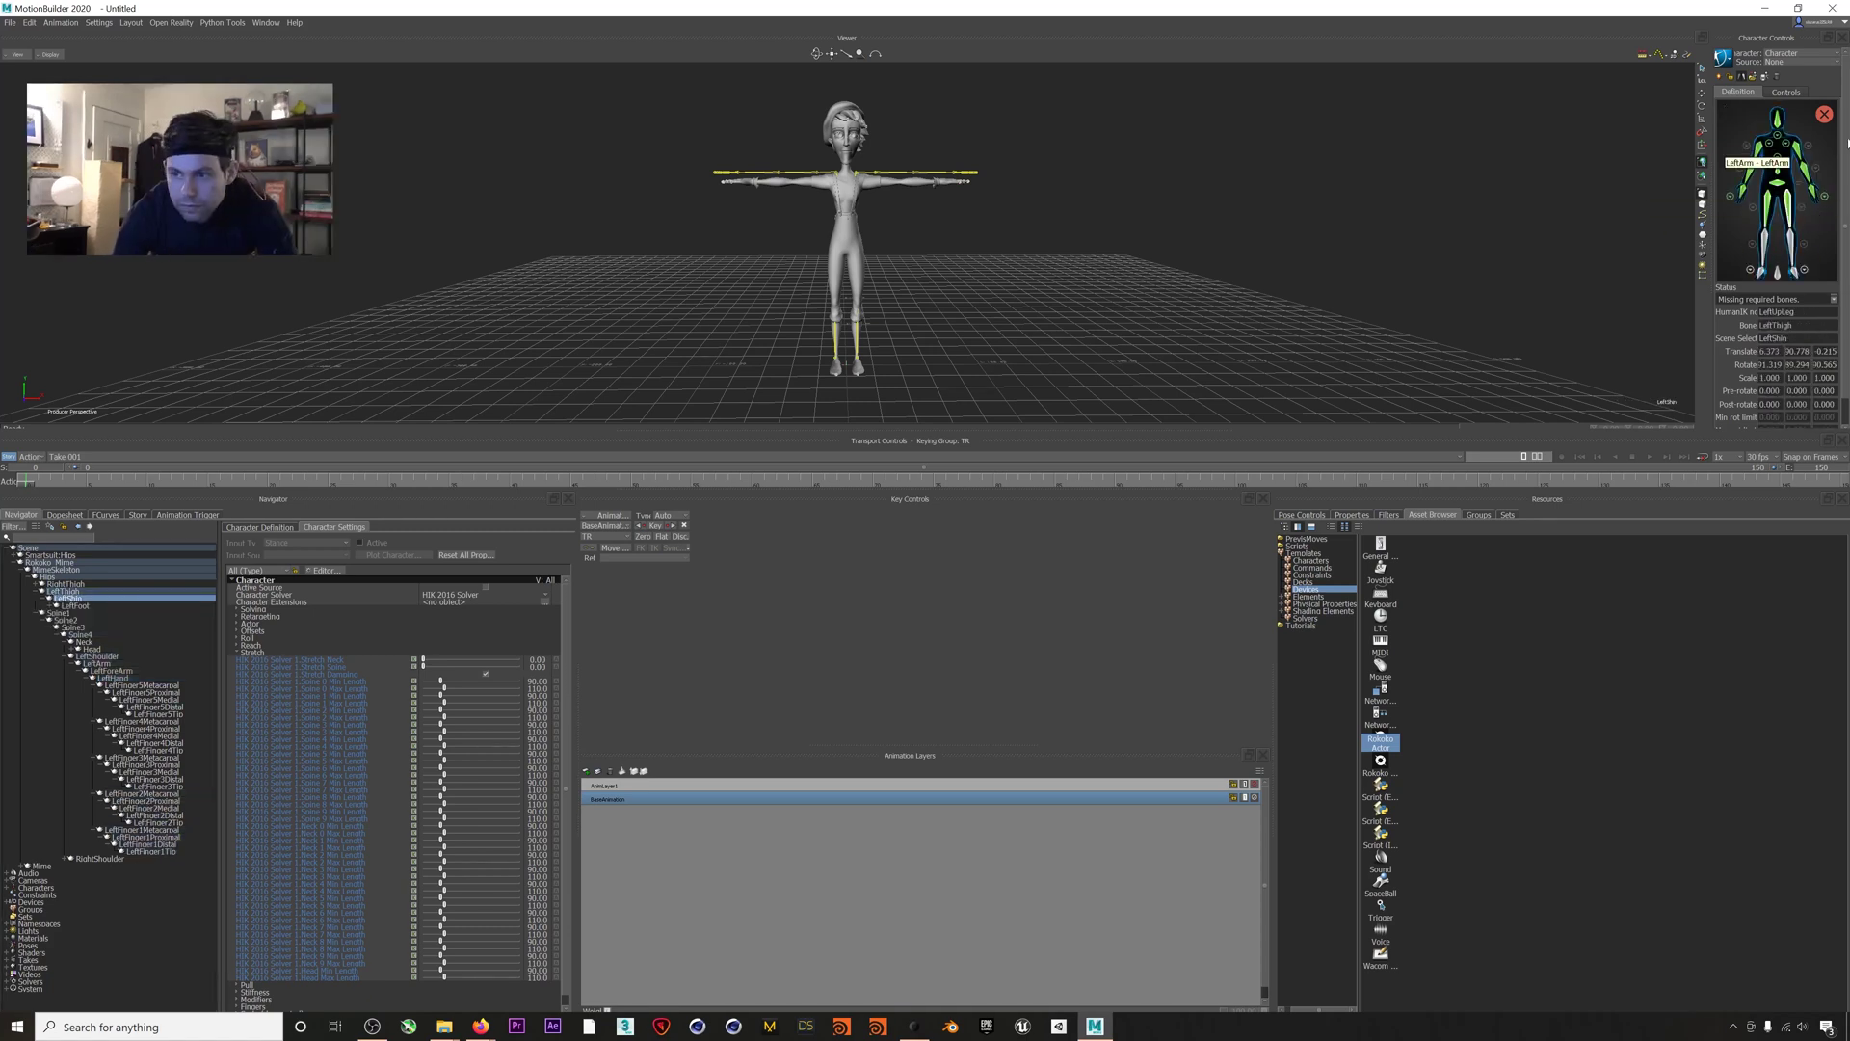
{"action": "left_click", "coordinate": [1797, 273]}
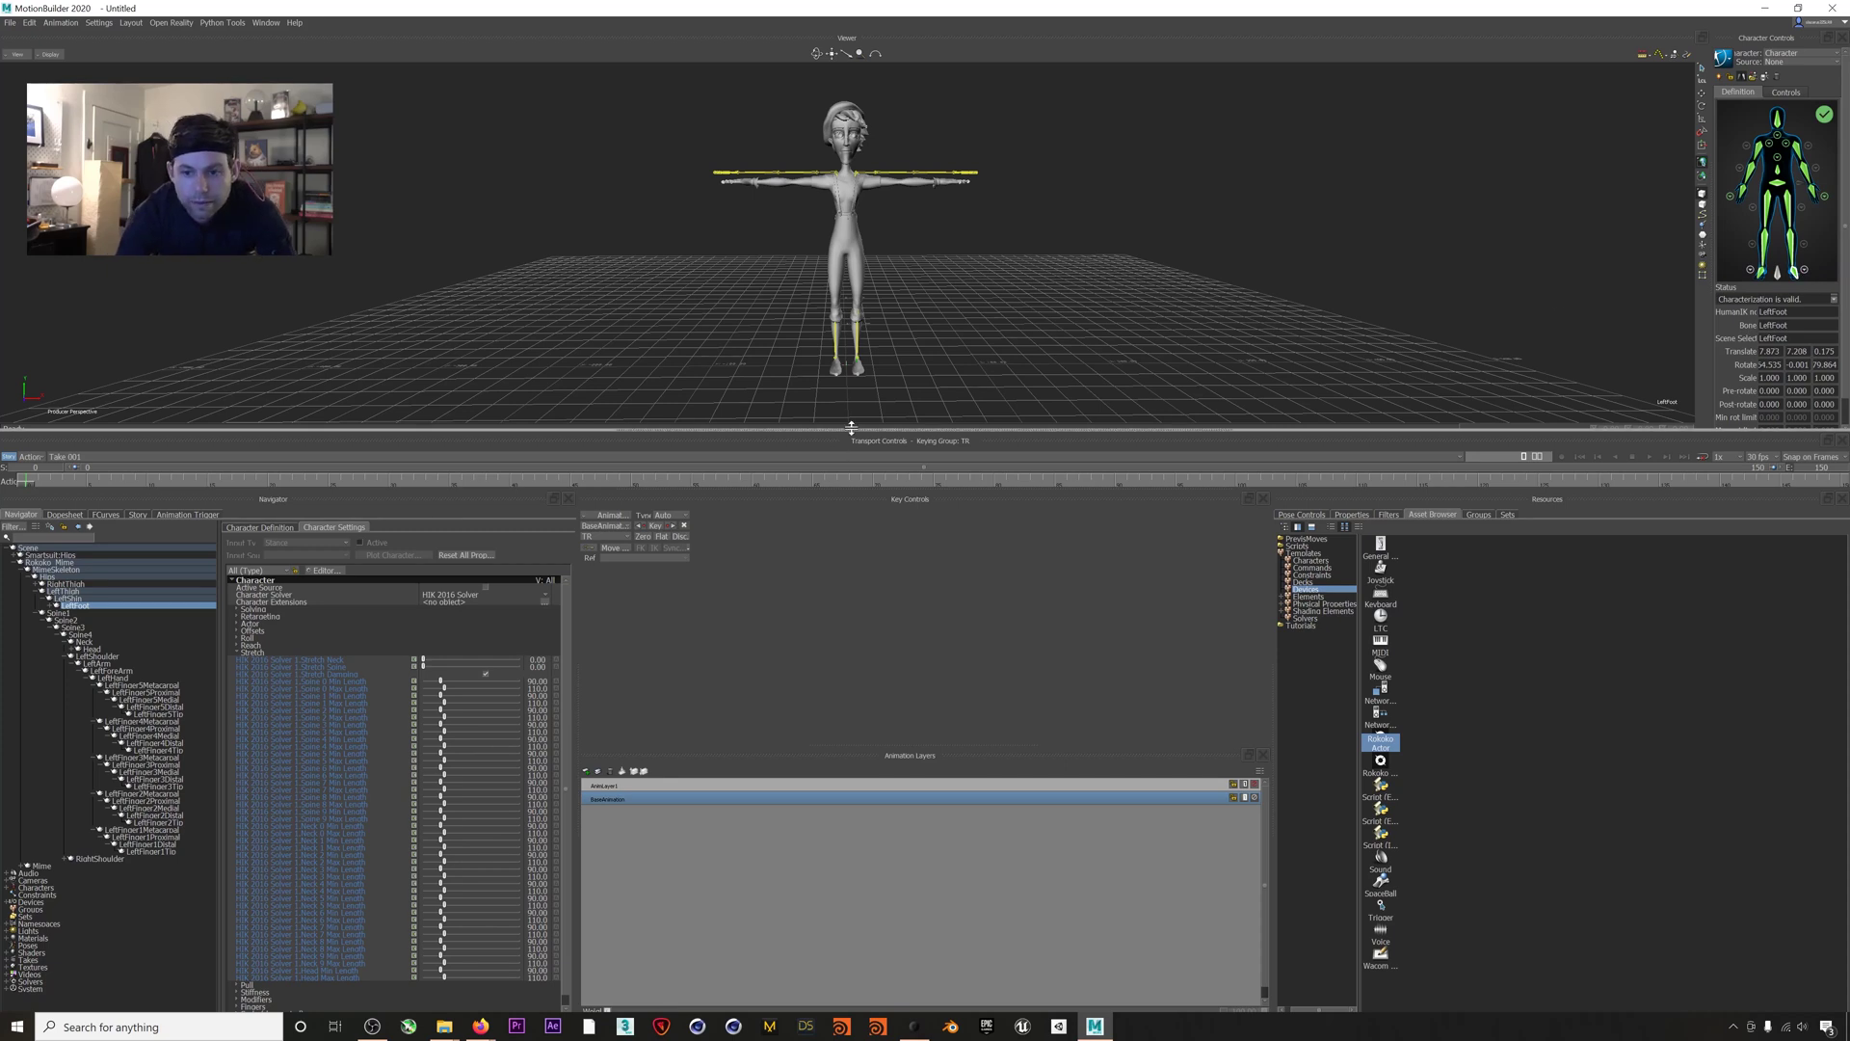
{"action": "left_click_drag", "start_coordinate": [1089, 431], "coordinate": [1108, 648]}
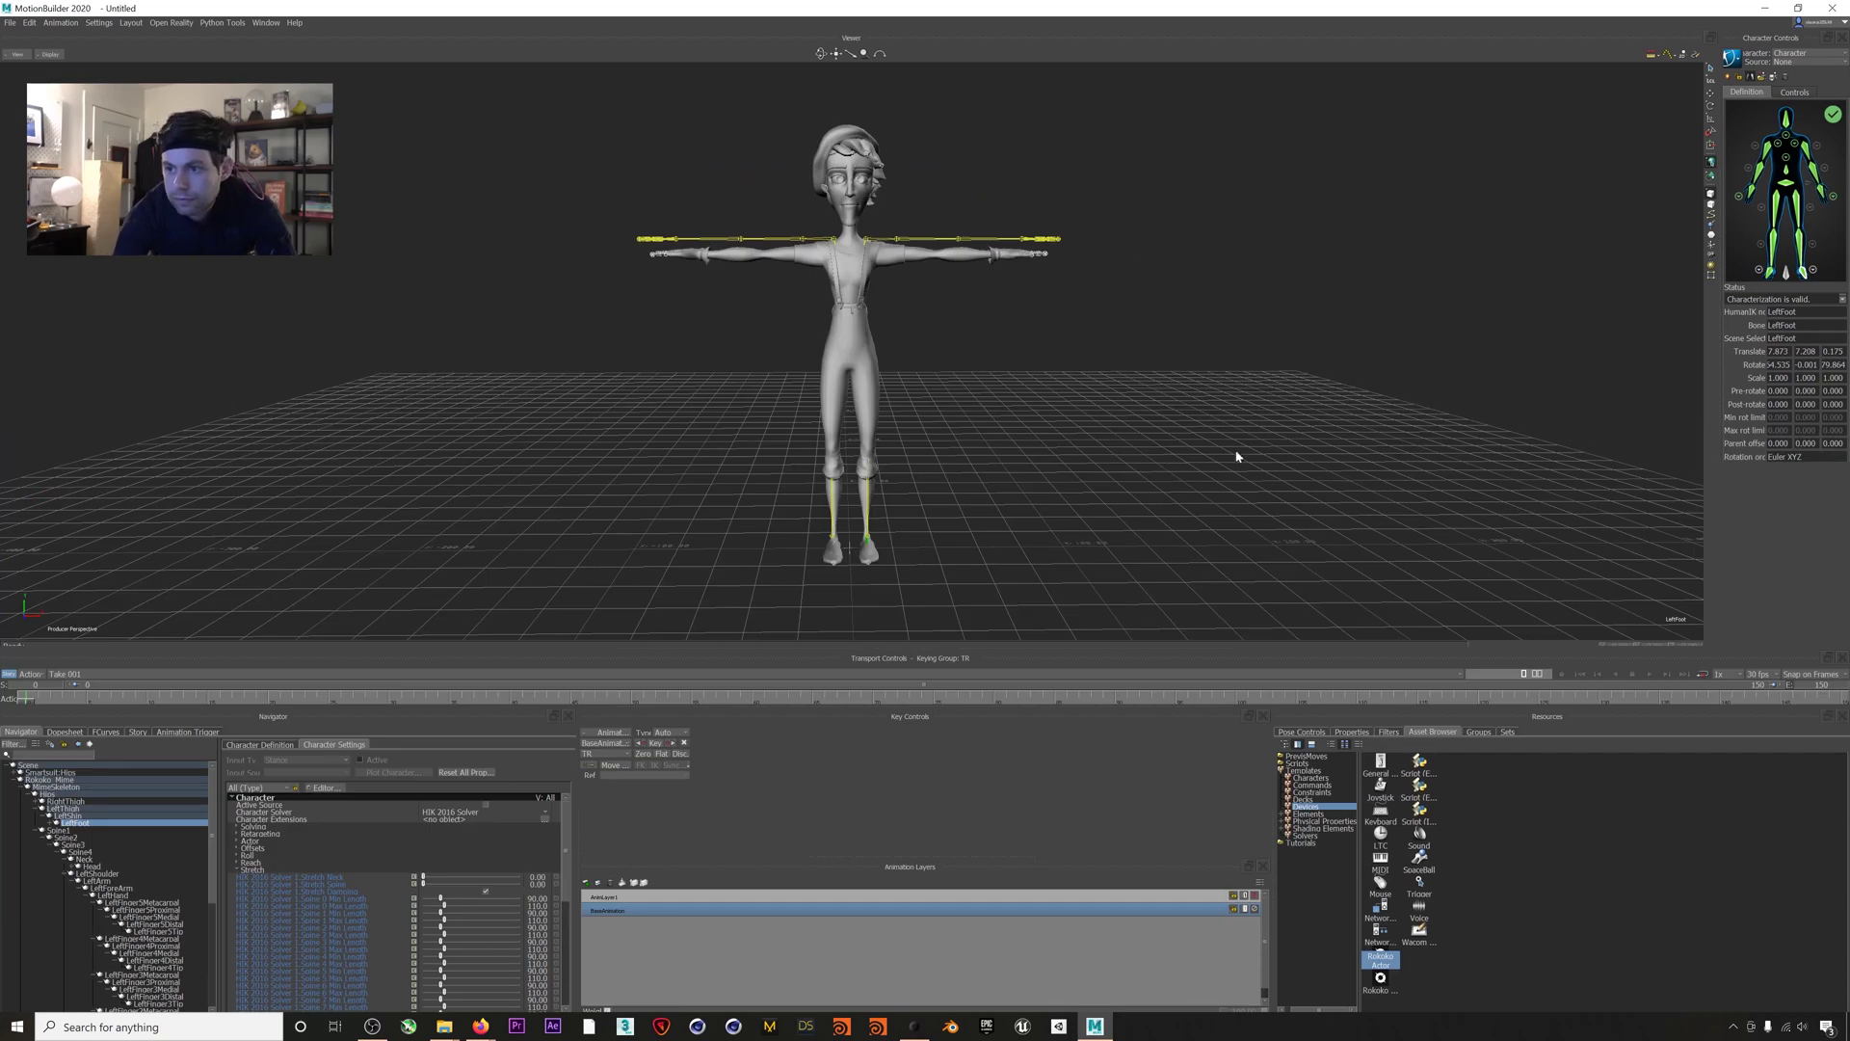
Create a Biped FK/IK control rig for the Mime character
{"action": "left_click", "coordinate": [1731, 60]}
{"action": "mouse_move", "coordinate": [1742, 89]}
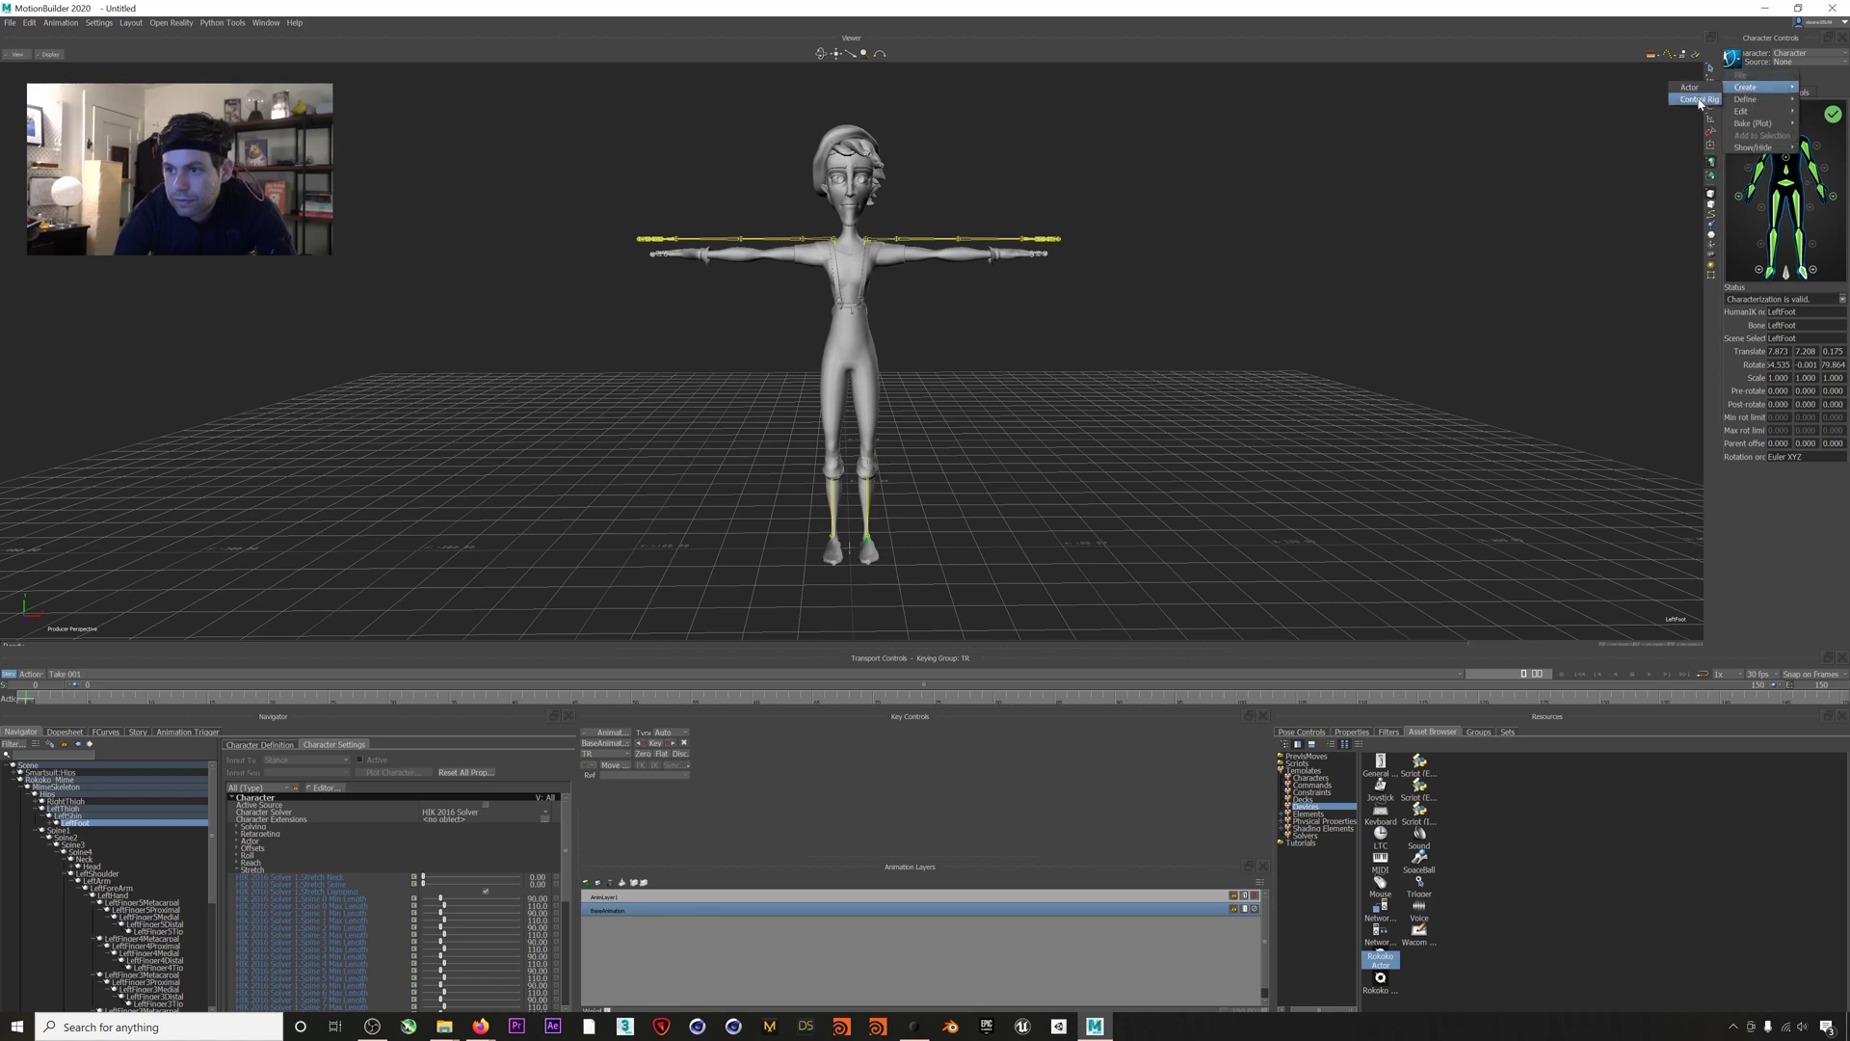
{"action": "left_click", "coordinate": [1699, 99]}
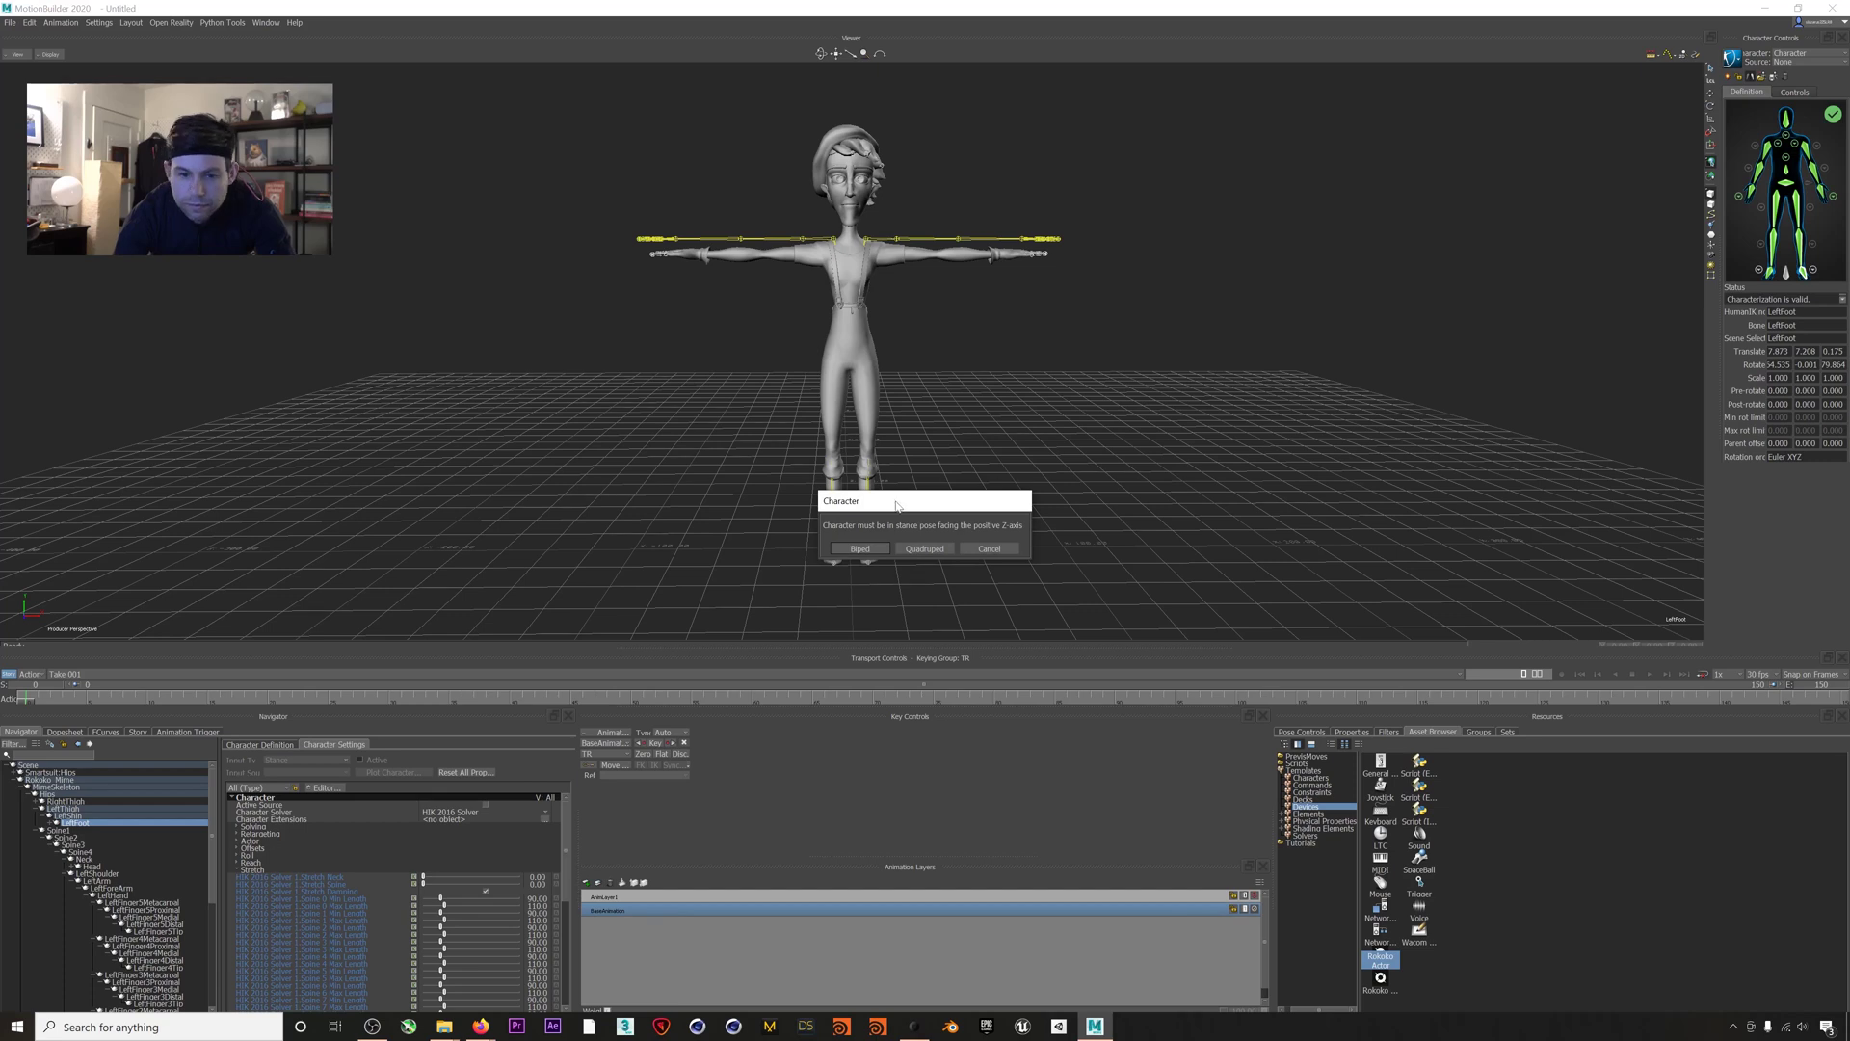
{"action": "left_click", "coordinate": [861, 548]}
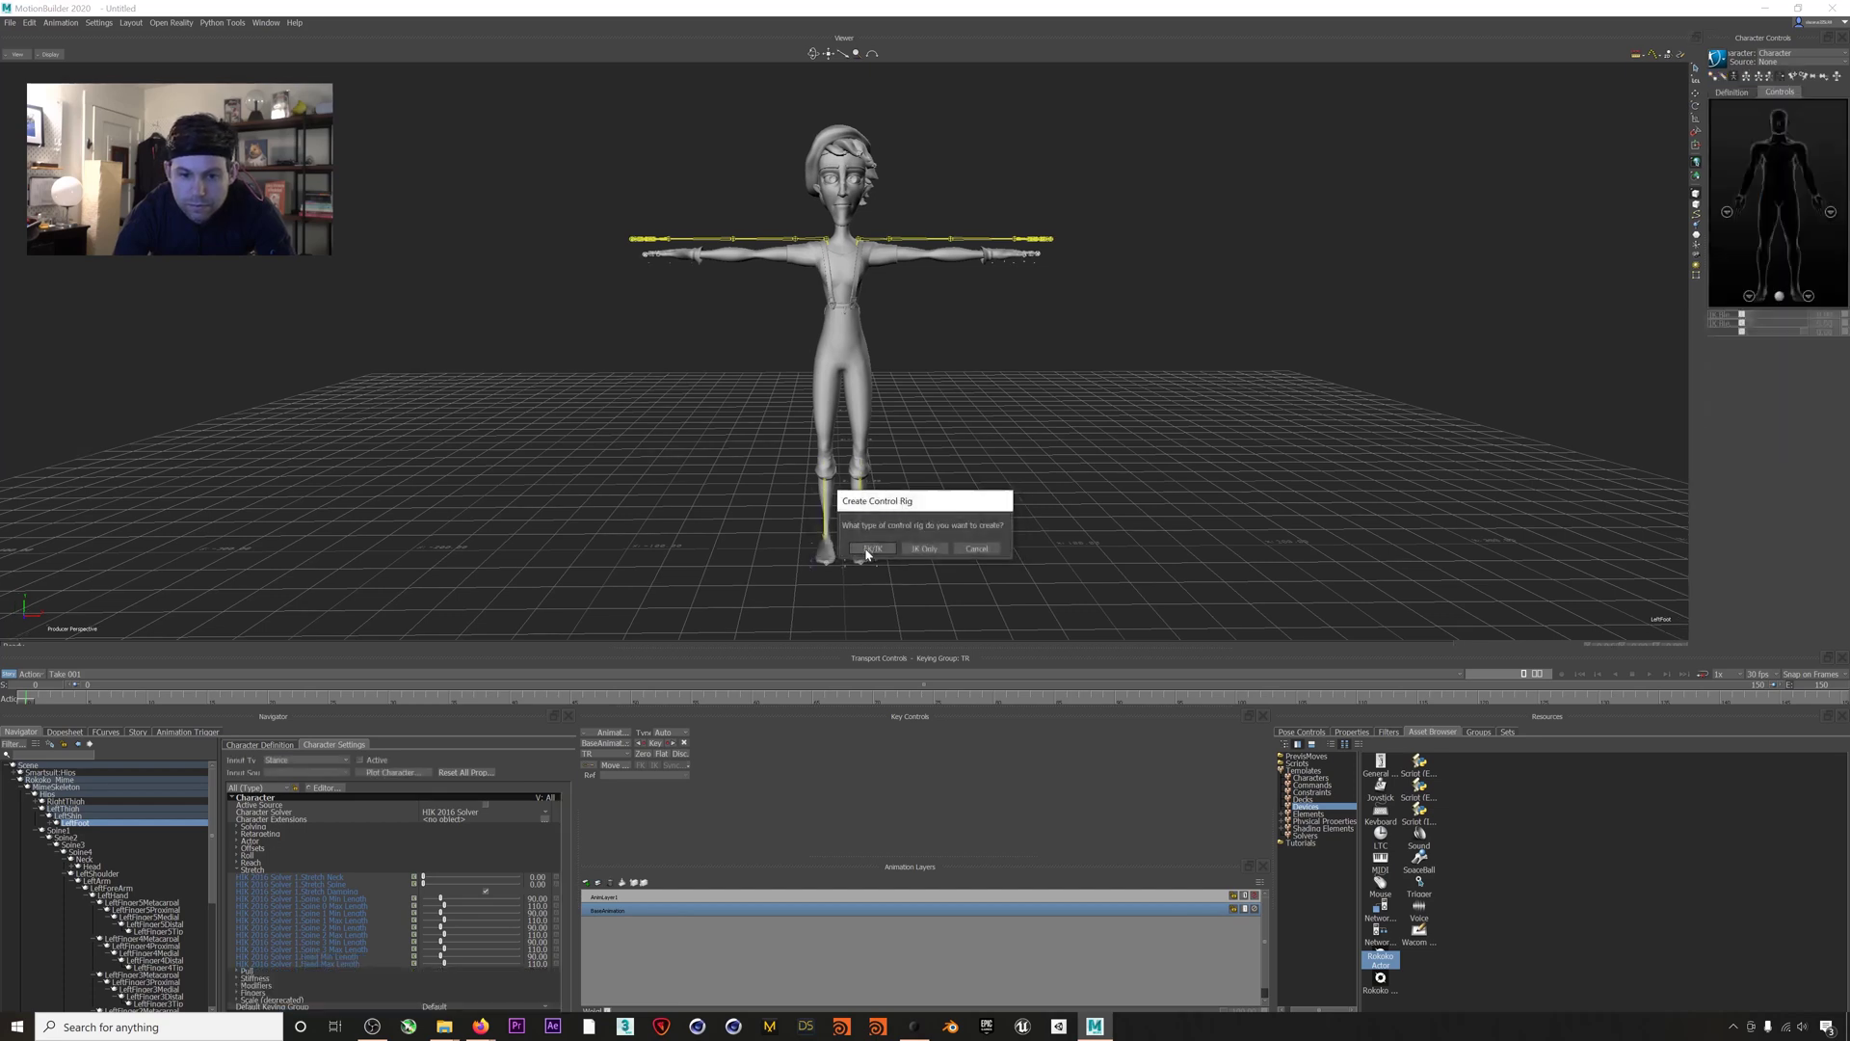
{"action": "left_click", "coordinate": [872, 548]}
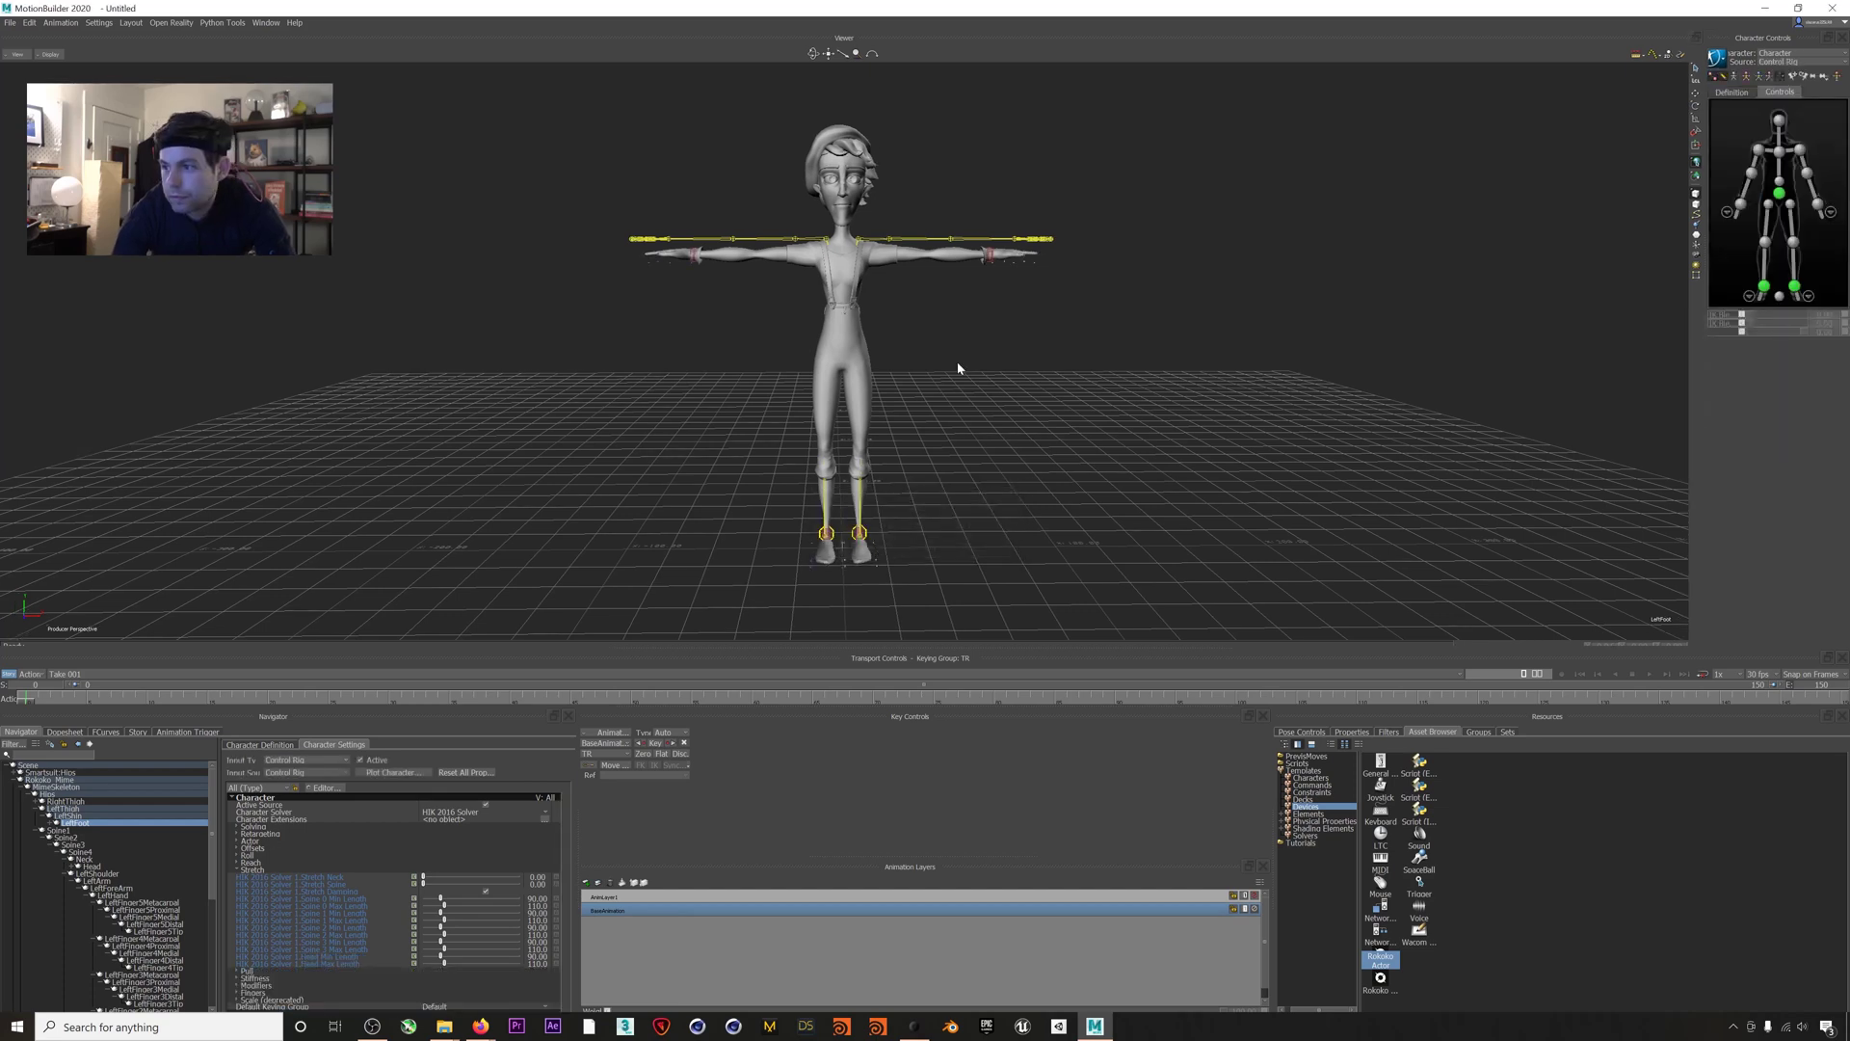
{"action": "left_click", "coordinate": [1775, 62]}
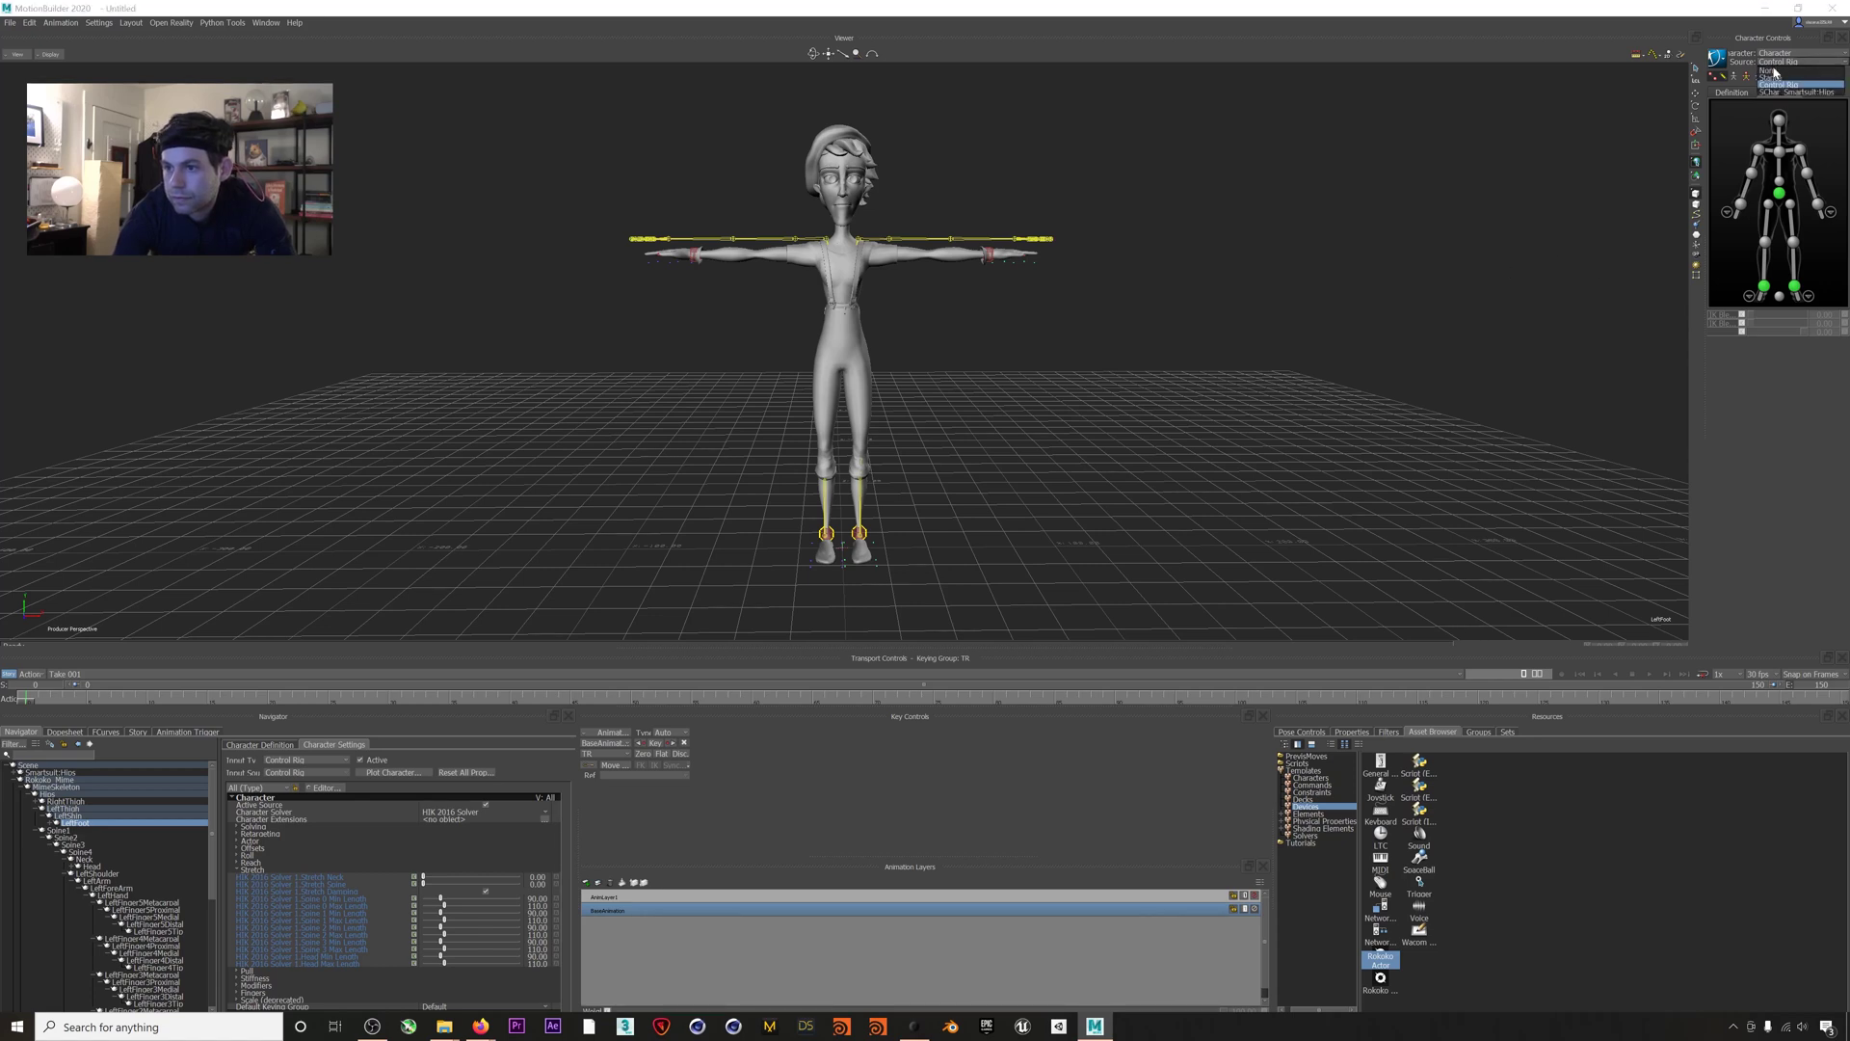
Use SChar_Smartsuit:Hips as the character source and switch the Rokoko Actor device to Live
{"action": "left_click", "coordinate": [1776, 92]}
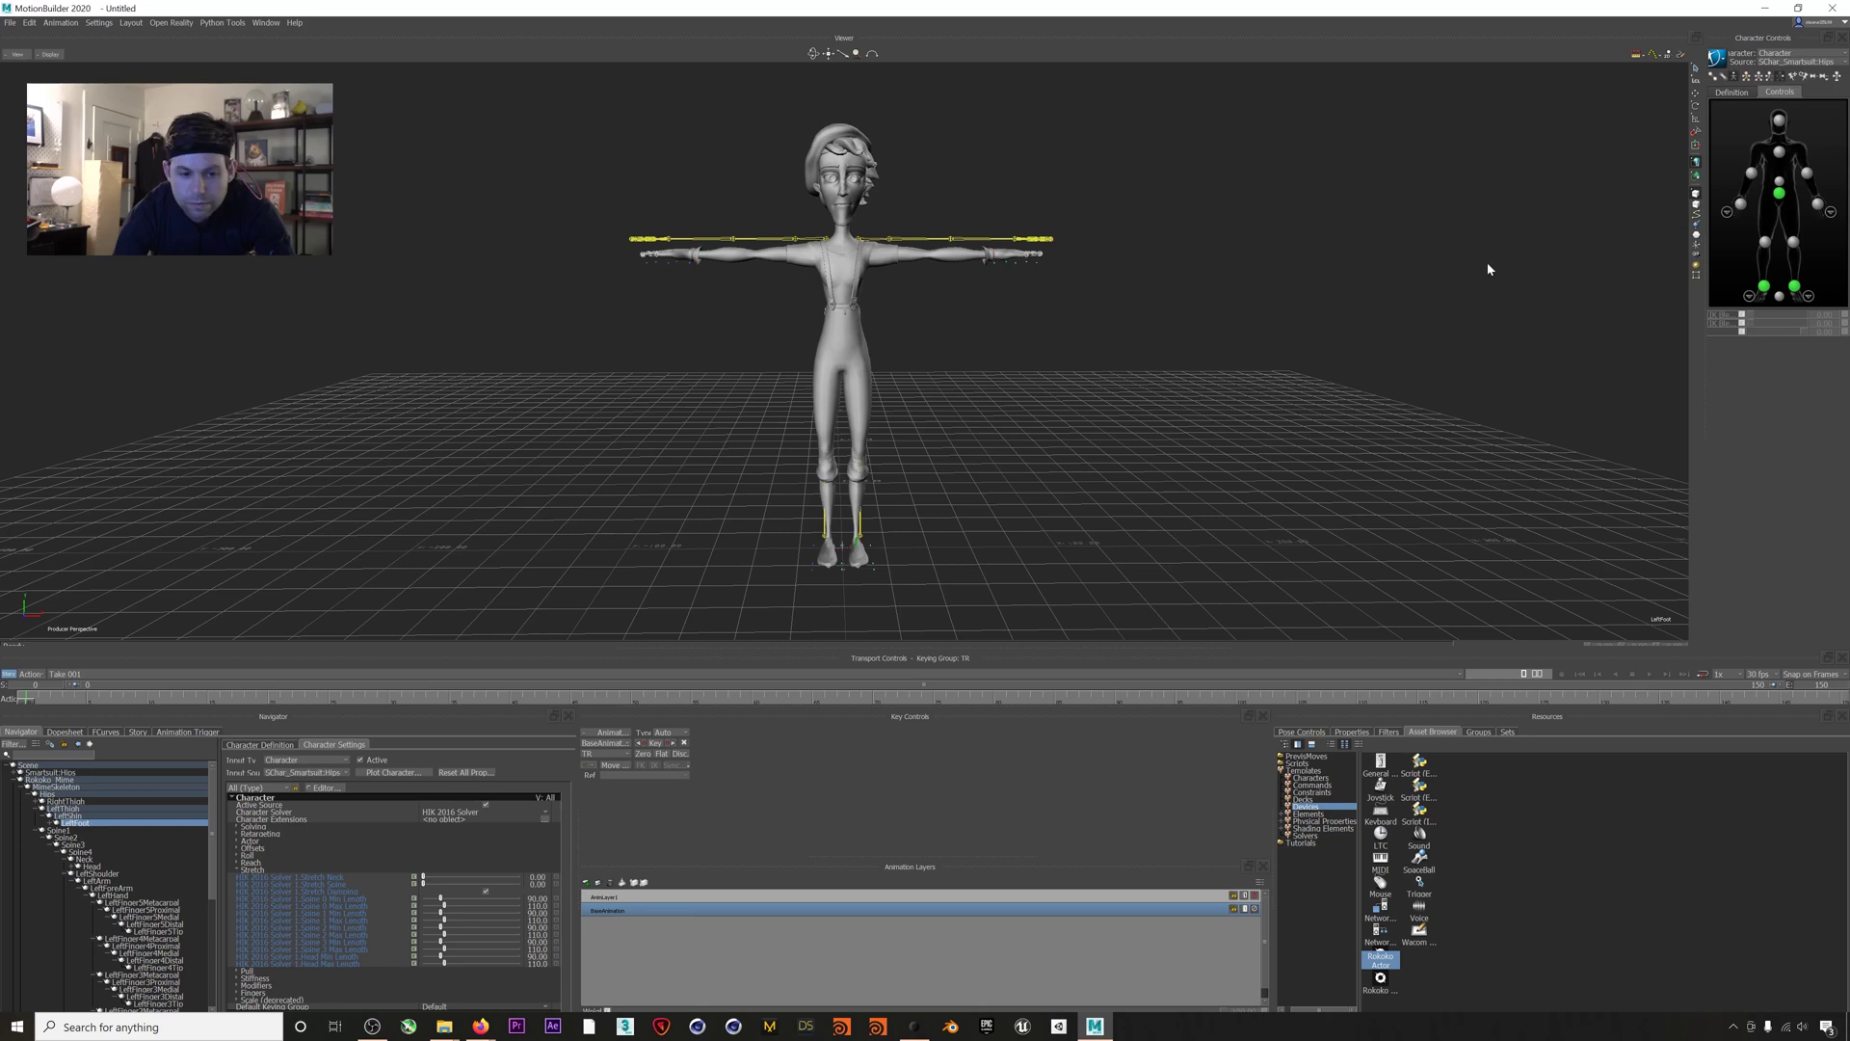
{"action": "left_click", "coordinate": [20, 780]}
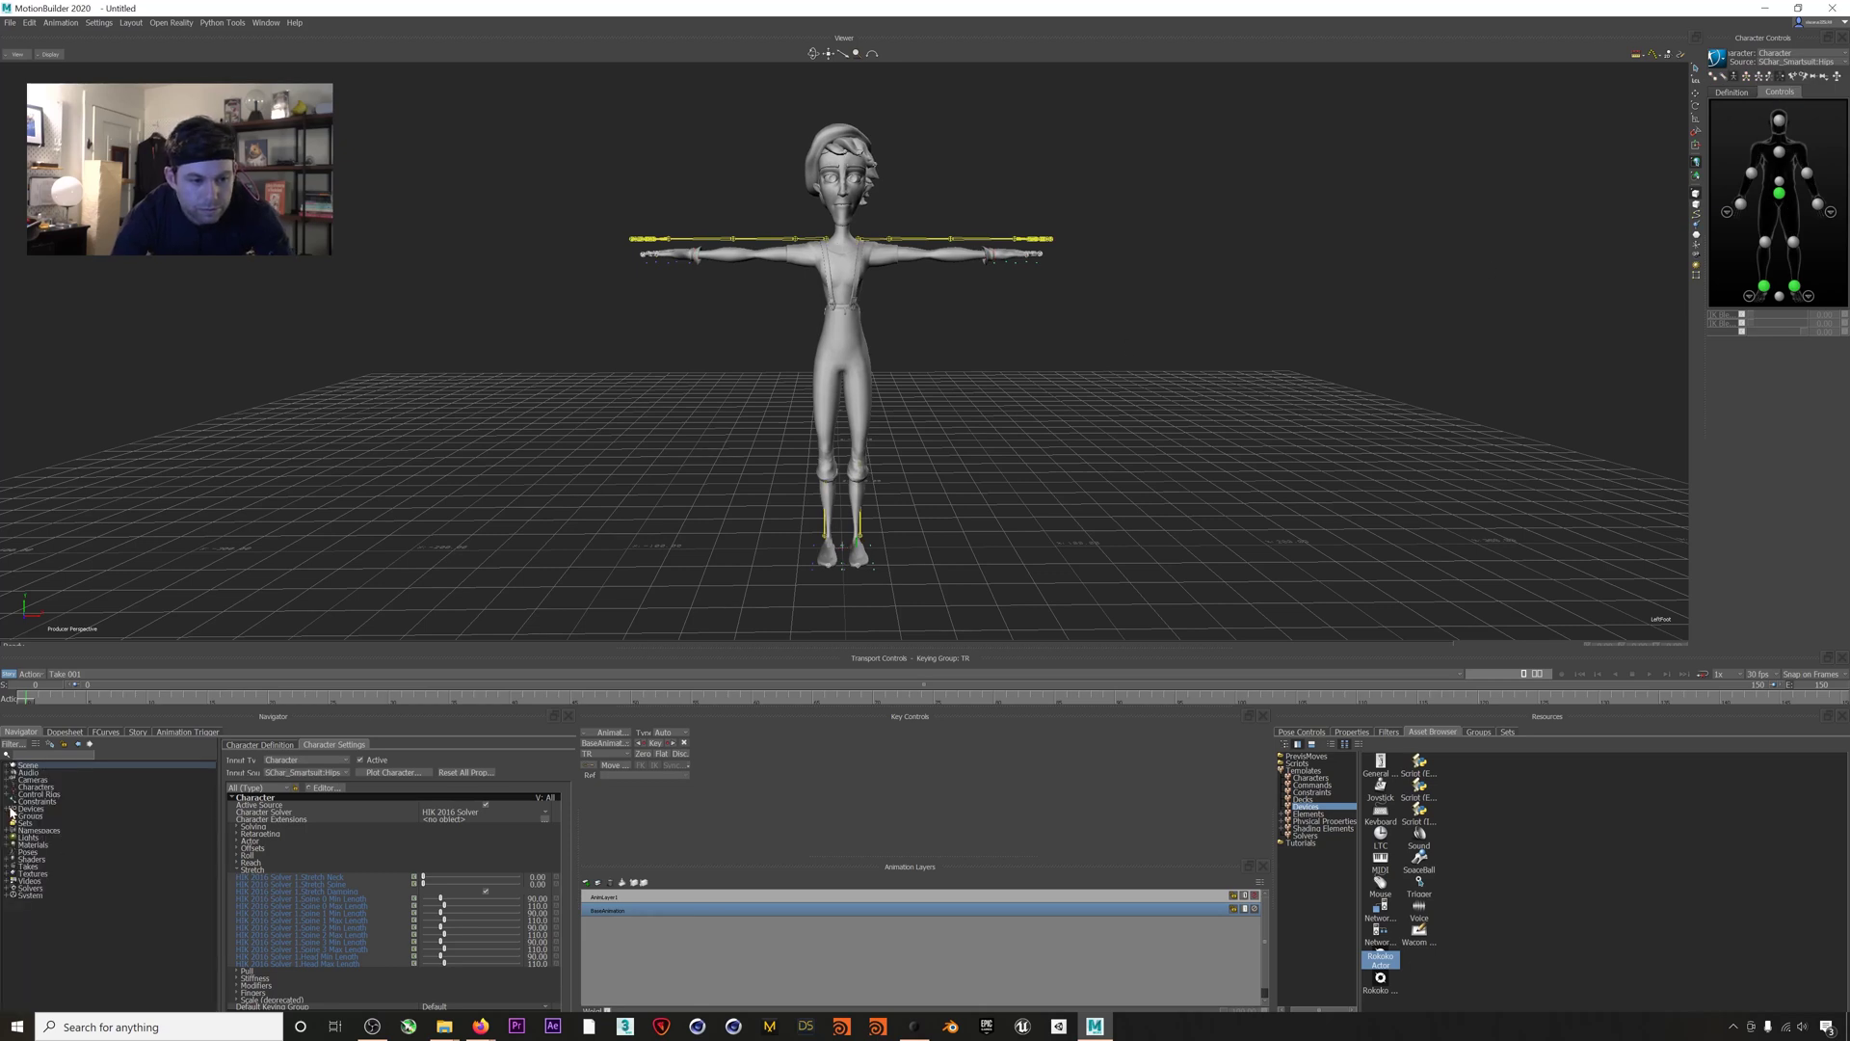
{"action": "left_click", "coordinate": [12, 810]}
{"action": "left_click", "coordinate": [47, 815]}
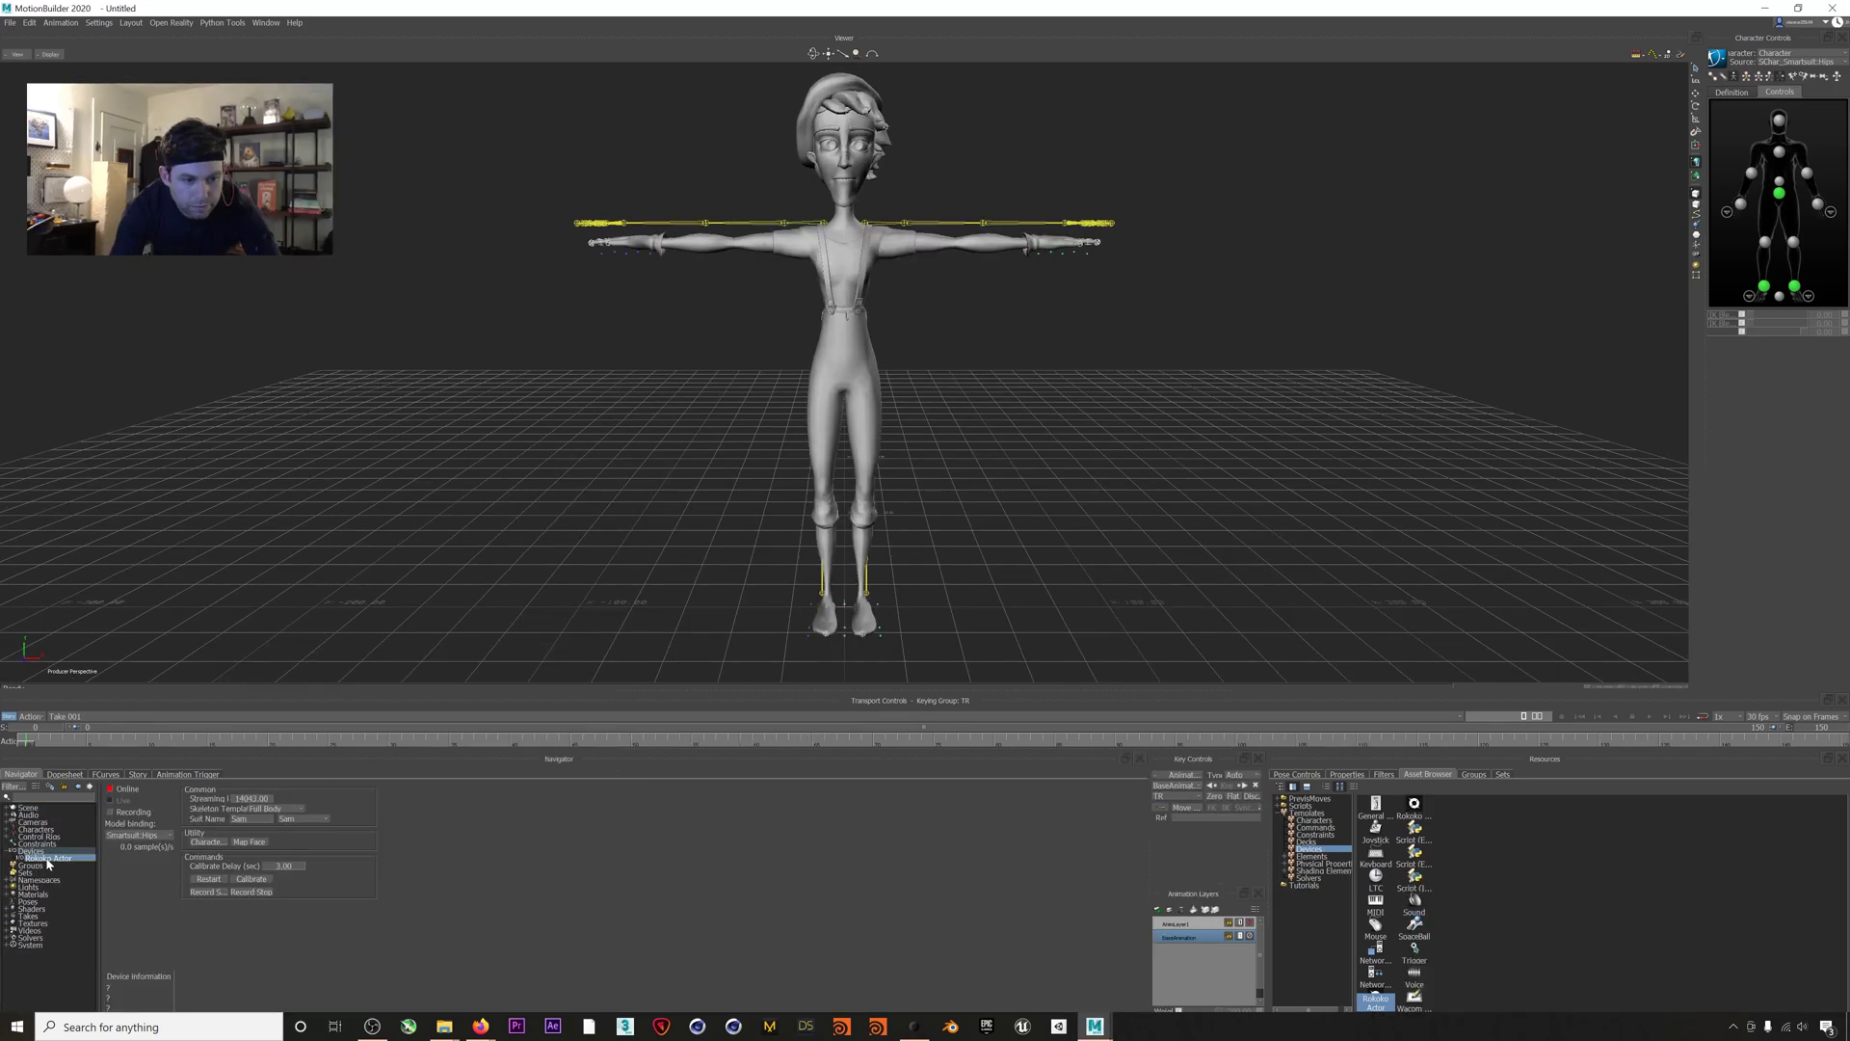
{"action": "left_click", "coordinate": [113, 801]}
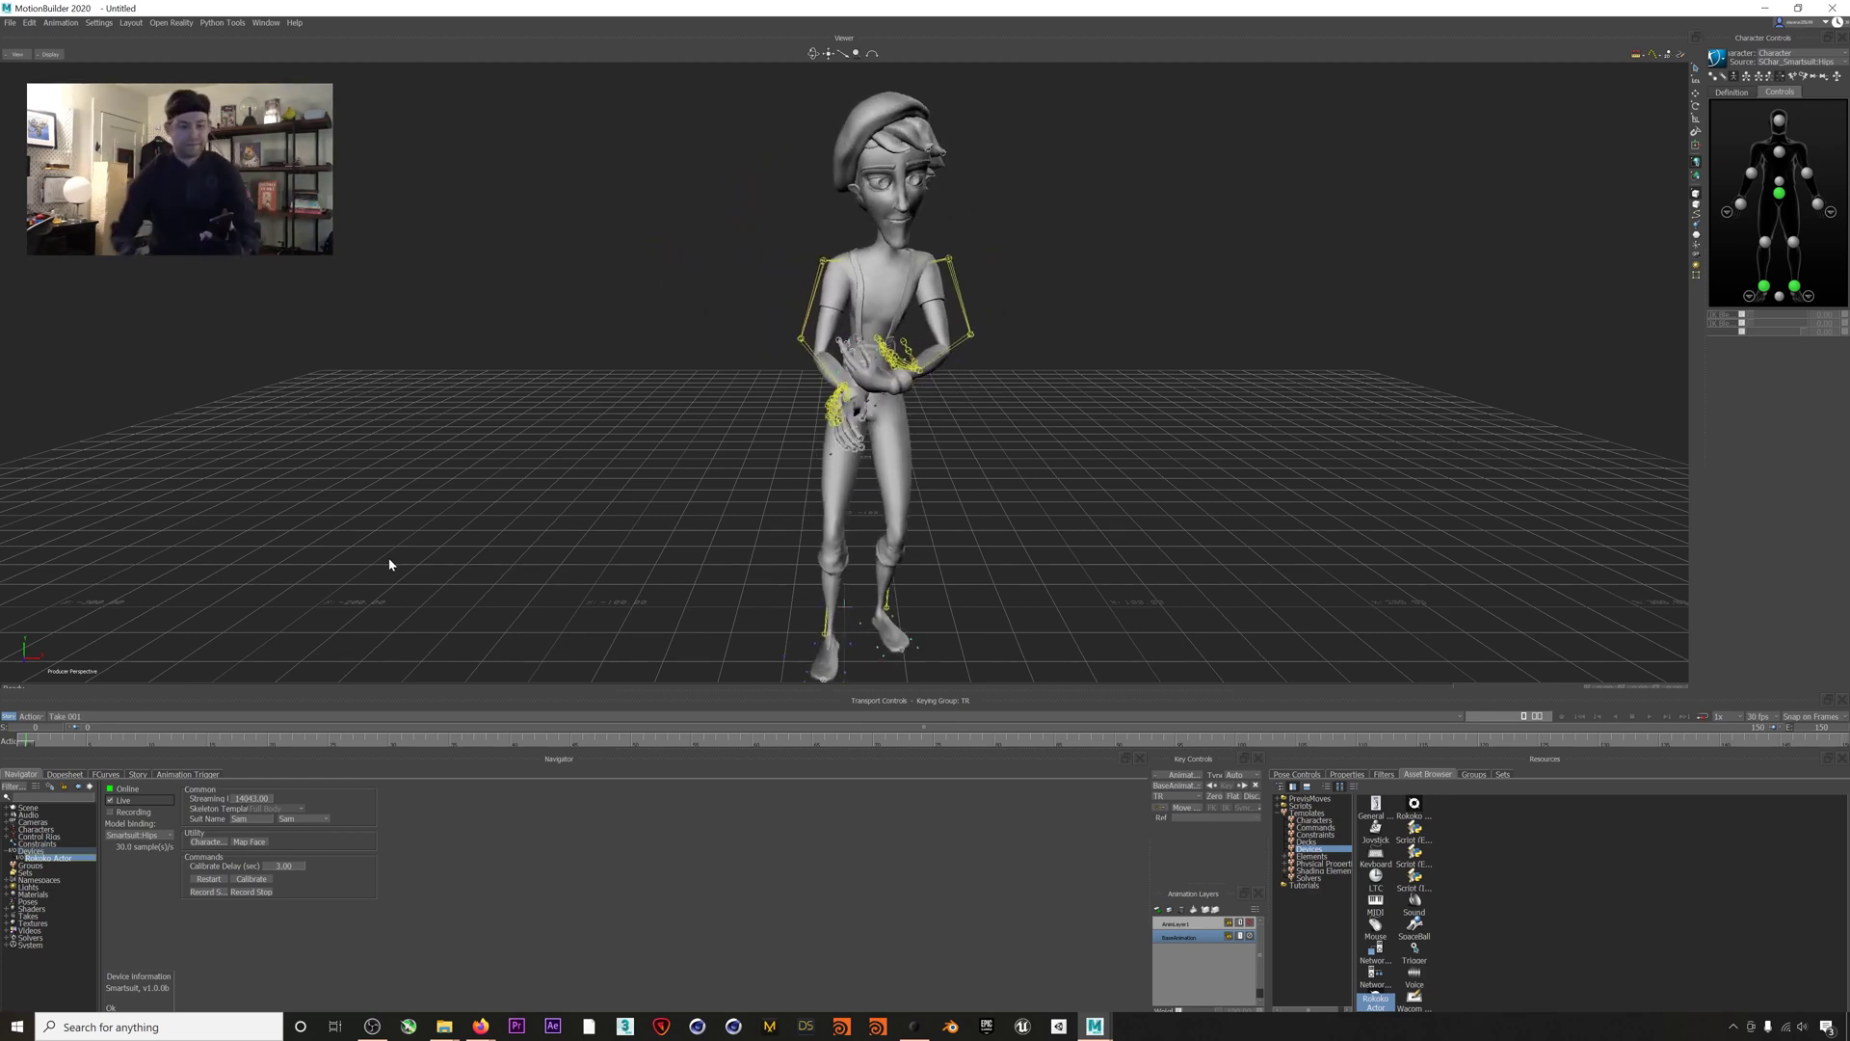
Map the Rokoko face capture onto the Mime mesh, matching all 52 of 52 shapes
{"action": "left_click", "coordinate": [915, 328]}
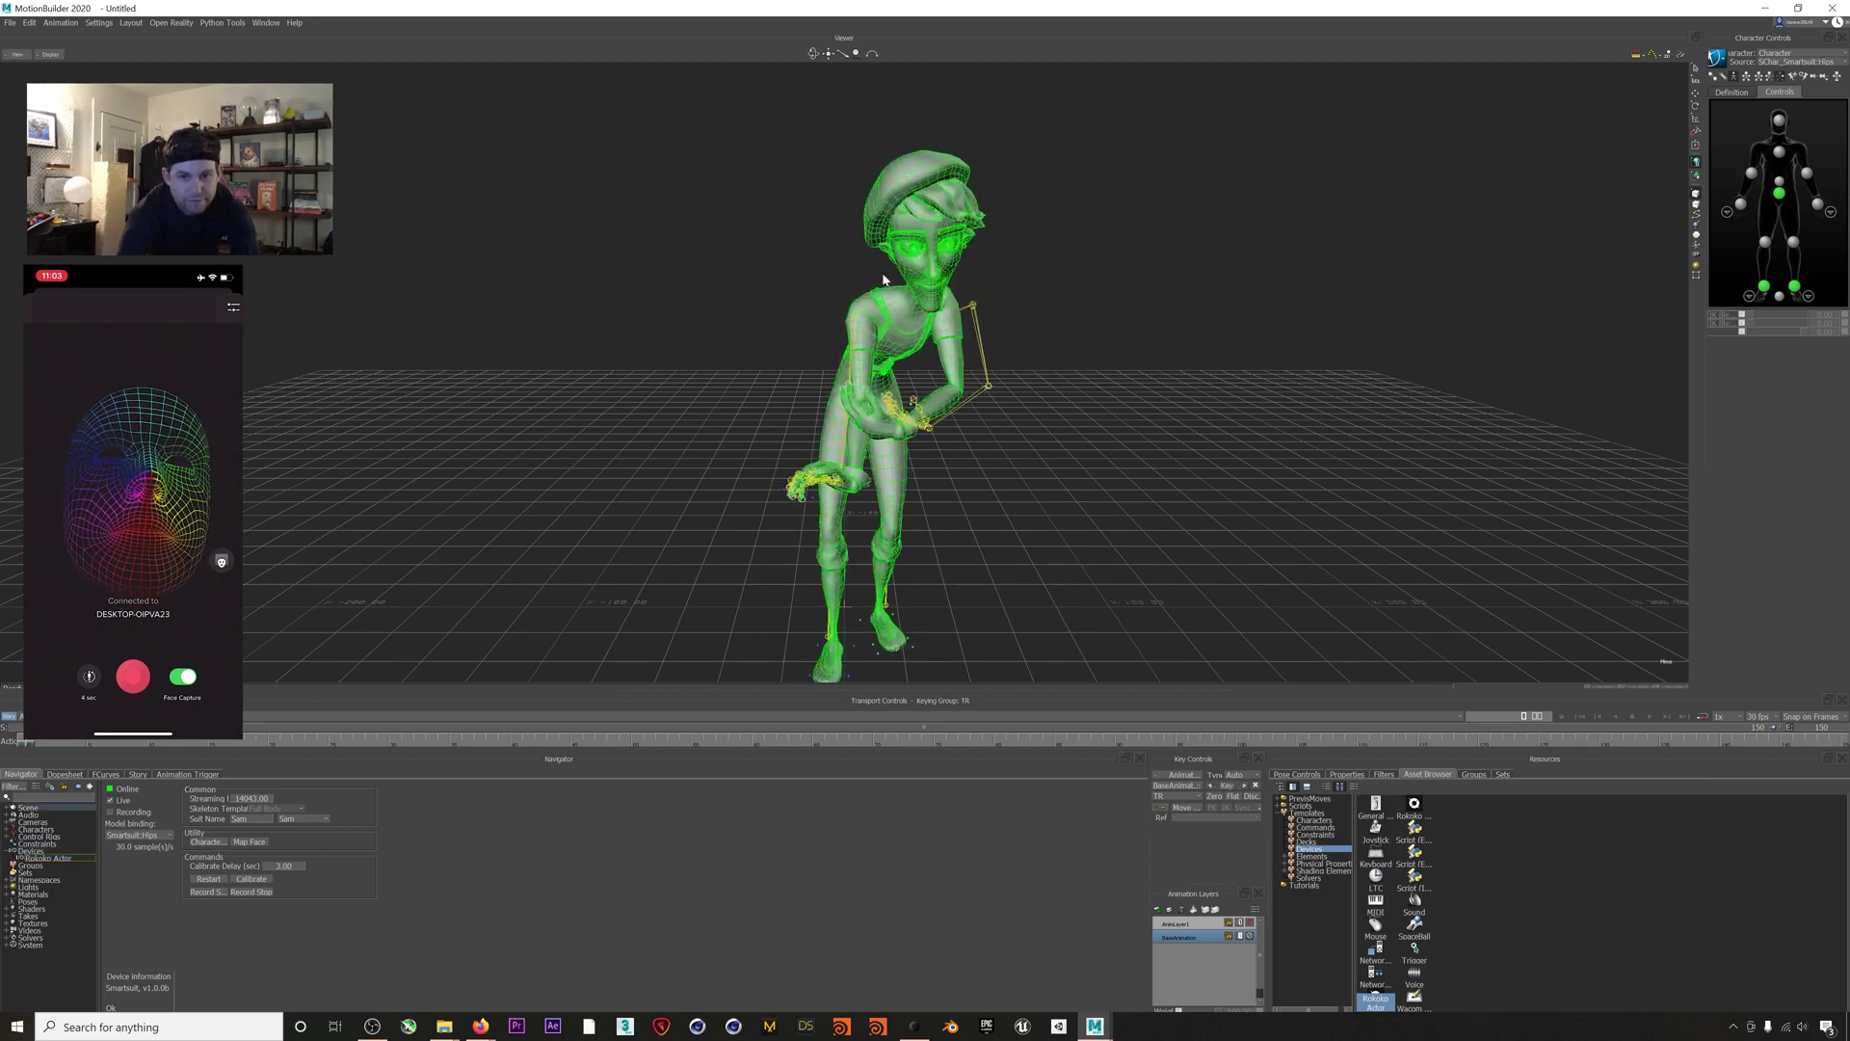
{"action": "left_click", "coordinate": [256, 843]}
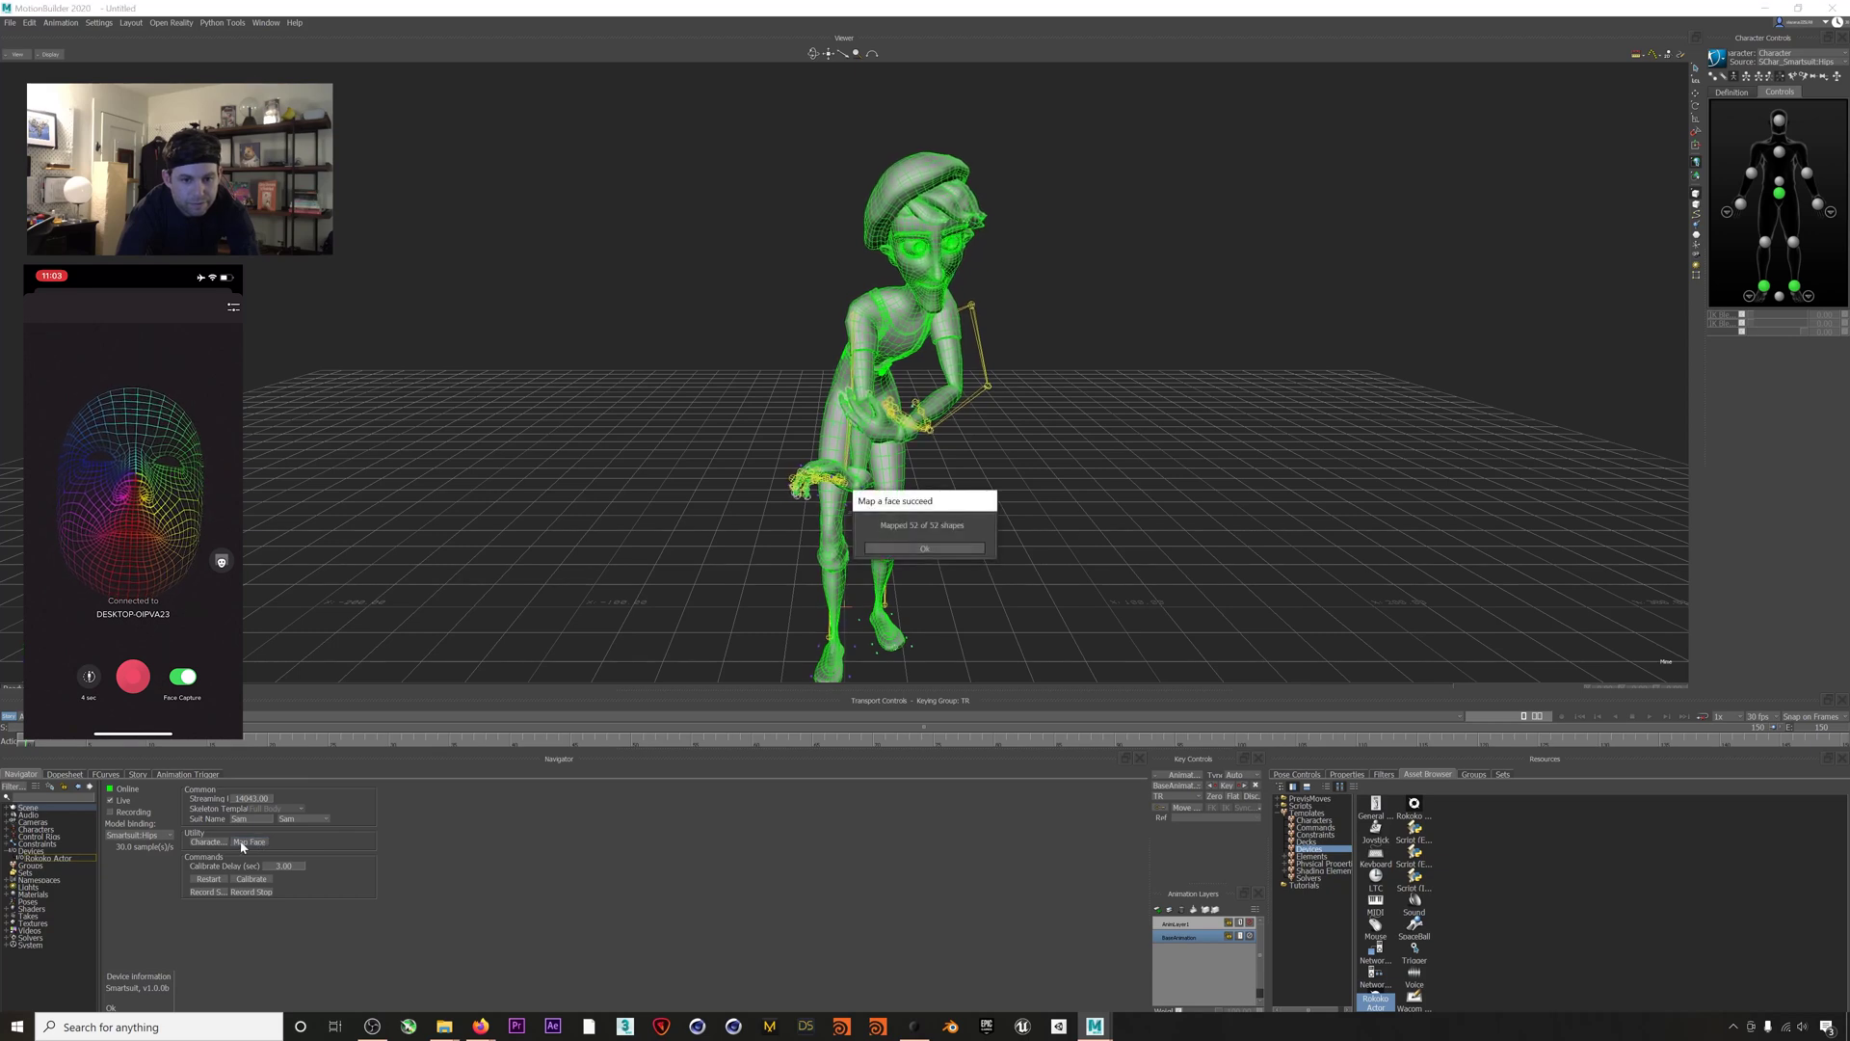
{"action": "left_click", "coordinate": [924, 548]}
{"action": "left_click", "coordinate": [1145, 457]}
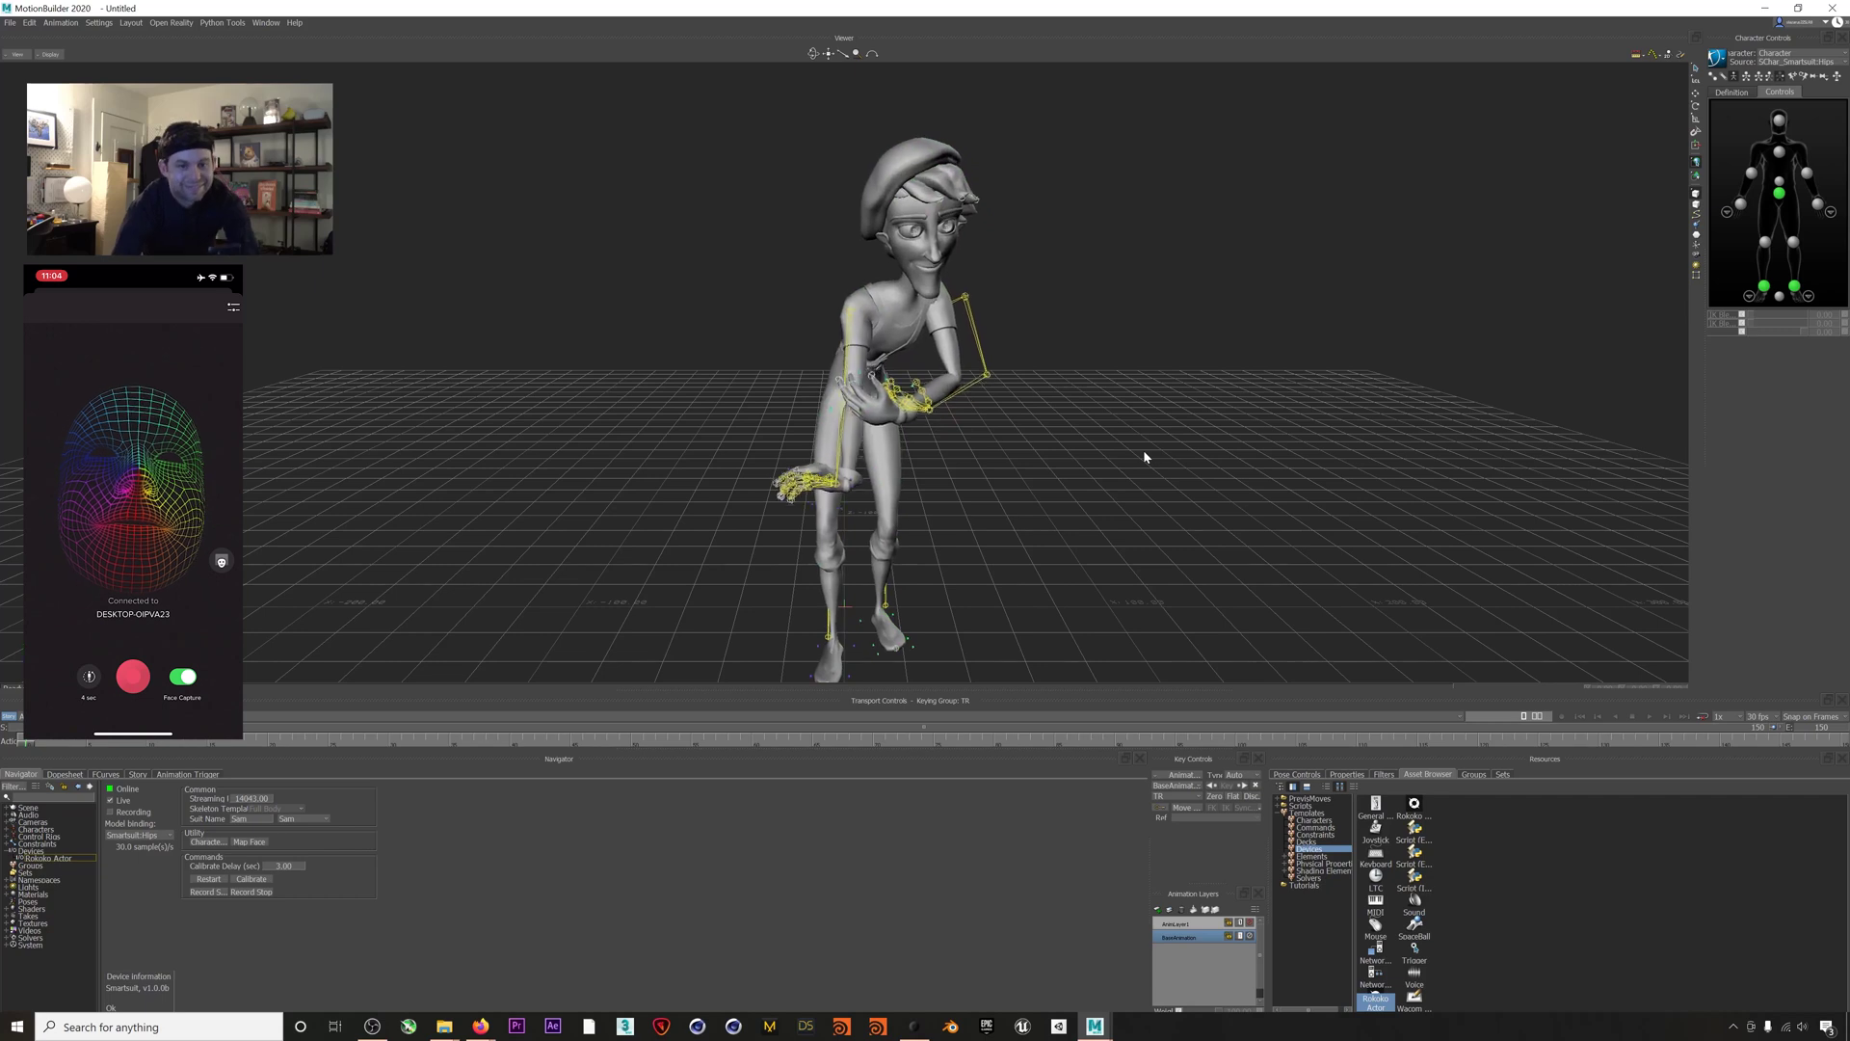